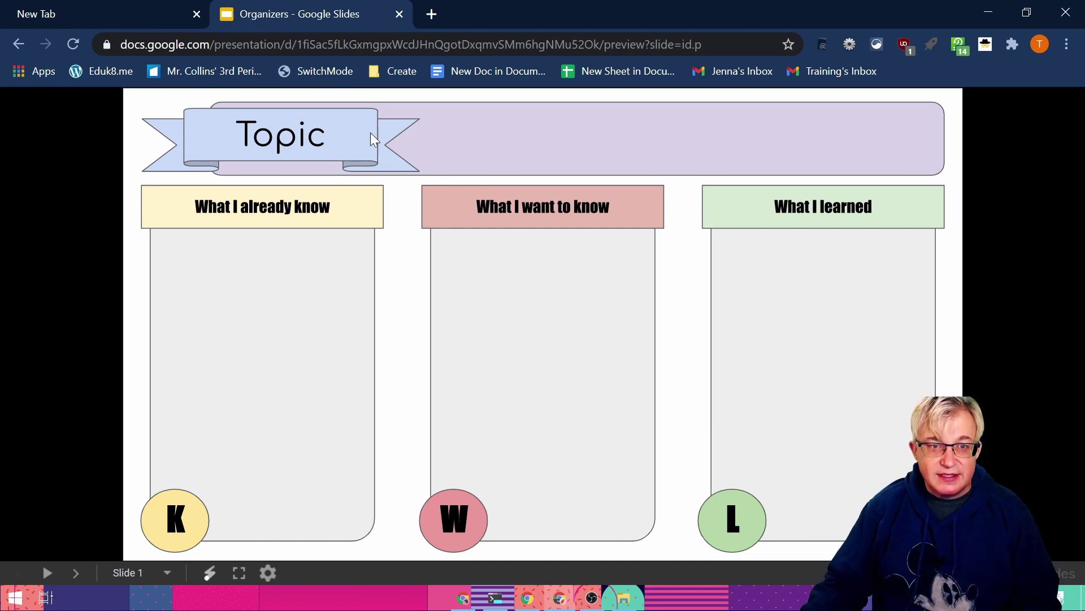
Step: Advance the Organizers preview to the T-Chart slide, then exit the preview to edit the deck
{"action": "key", "text": "Right"}
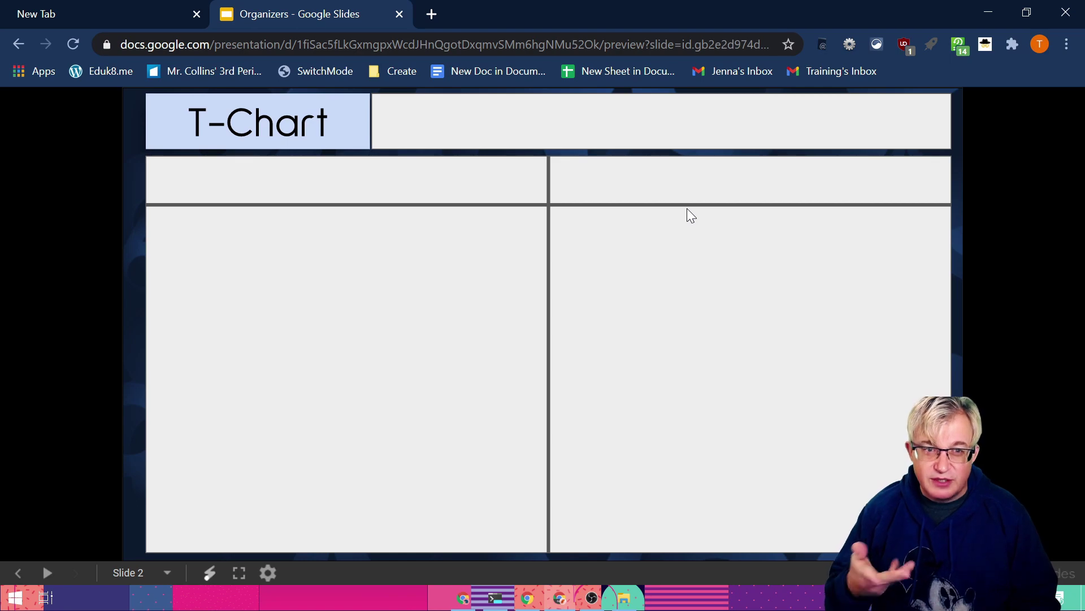
{"action": "key", "text": "alt+Left"}
{"action": "key", "text": "alt+Left"}
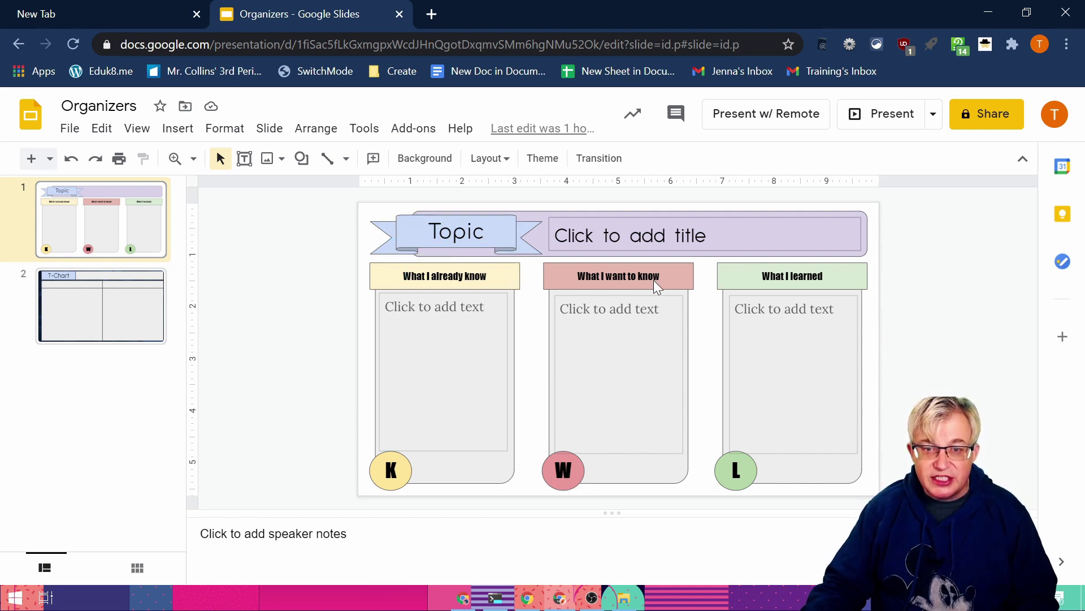
{"action": "left_click", "coordinate": [554, 248]}
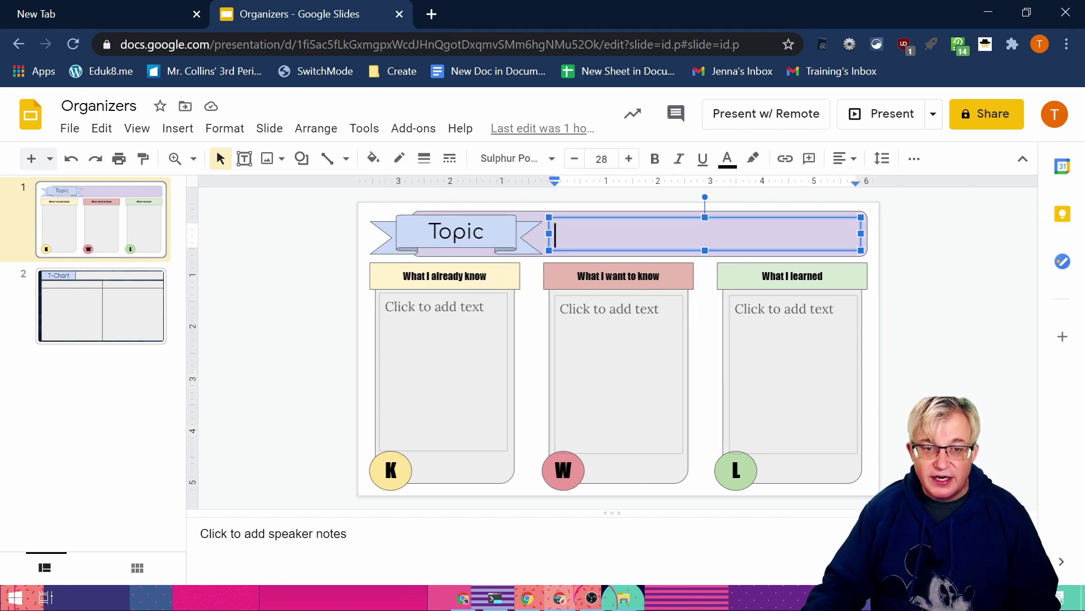
{"action": "left_click", "coordinate": [396, 308]}
{"action": "type", "text": "cvxc"}
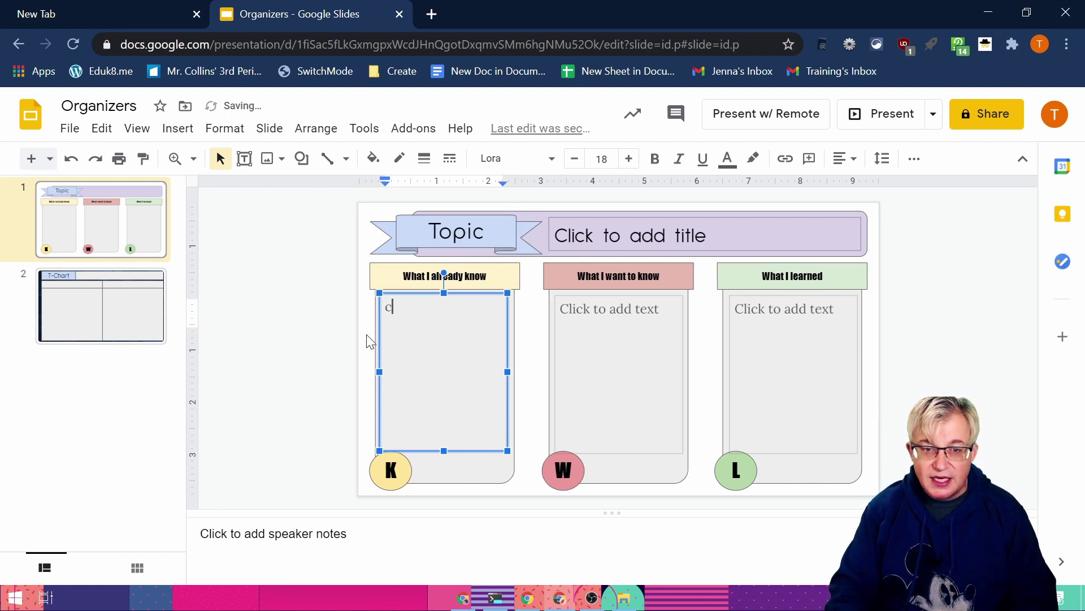
{"action": "left_click", "coordinate": [394, 485]}
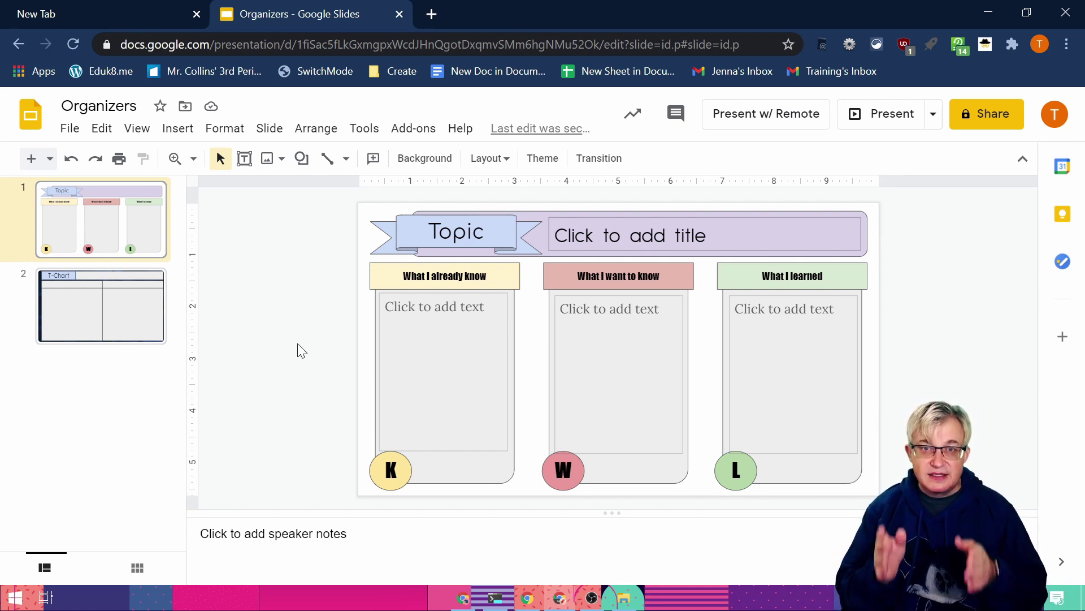
Step: Start a new blank presentation via slides.new and close the old Organizers tab
{"action": "left_click", "coordinate": [432, 14]}
{"action": "type", "text": "slides.new"}
{"action": "key", "text": "Return"}
{"action": "left_click", "coordinate": [327, 22]}
{"action": "key", "text": "ctrl+w"}
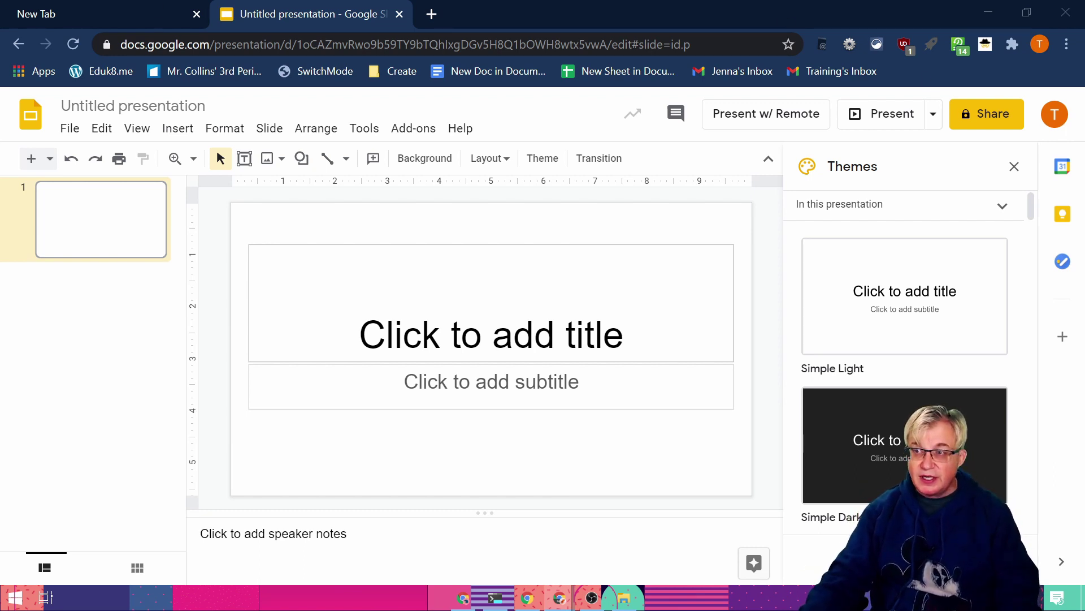
Step: Reload the Organizers deck in a new tab, compare its KWL and T-Chart slides, then return to Untitled
{"action": "left_click", "coordinate": [433, 15]}
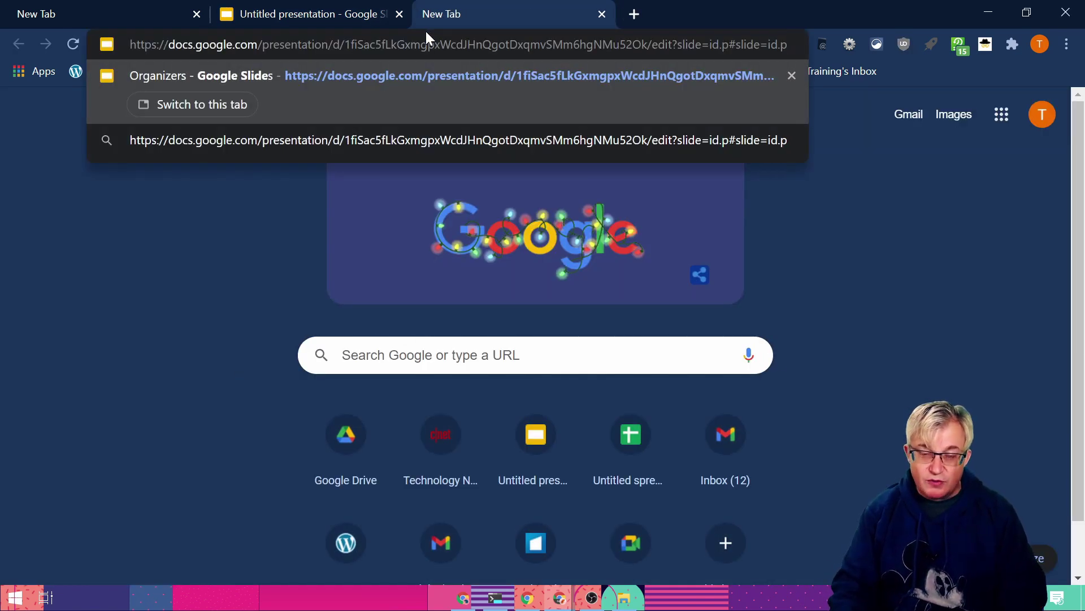
{"action": "key", "text": "Return"}
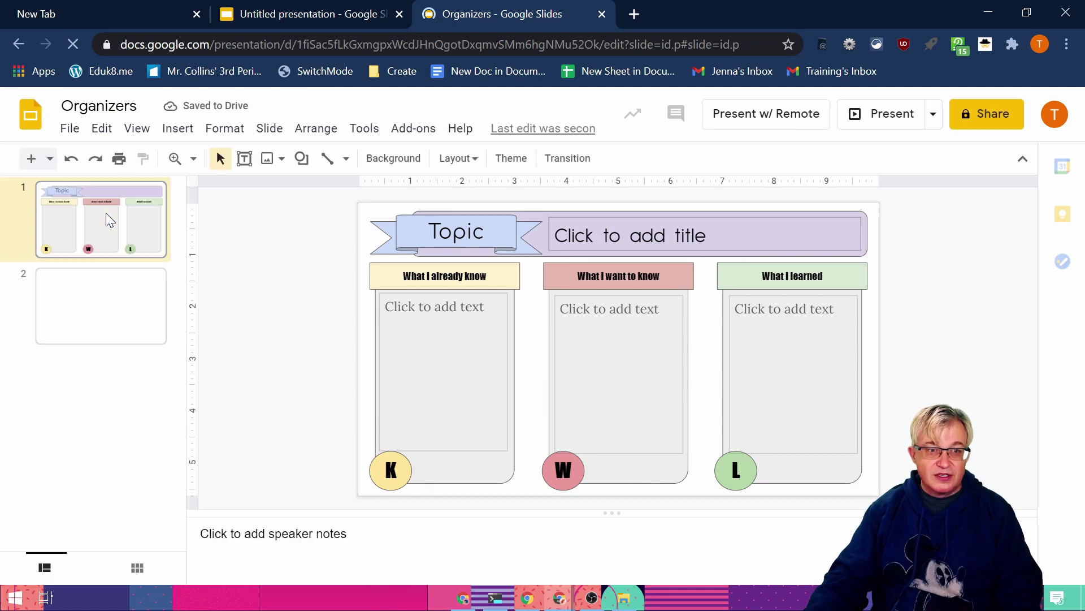
{"action": "left_click", "coordinate": [97, 335]}
{"action": "left_click", "coordinate": [115, 245]}
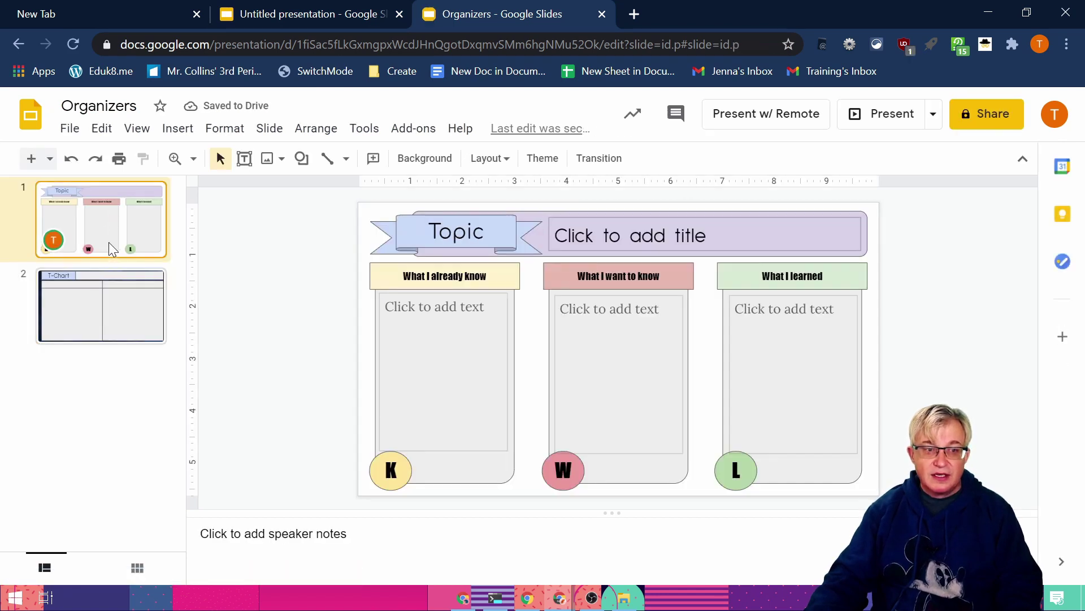
{"action": "left_click", "coordinate": [113, 310]}
{"action": "left_click", "coordinate": [120, 243]}
{"action": "left_click", "coordinate": [110, 320]}
{"action": "left_click", "coordinate": [332, 12]}
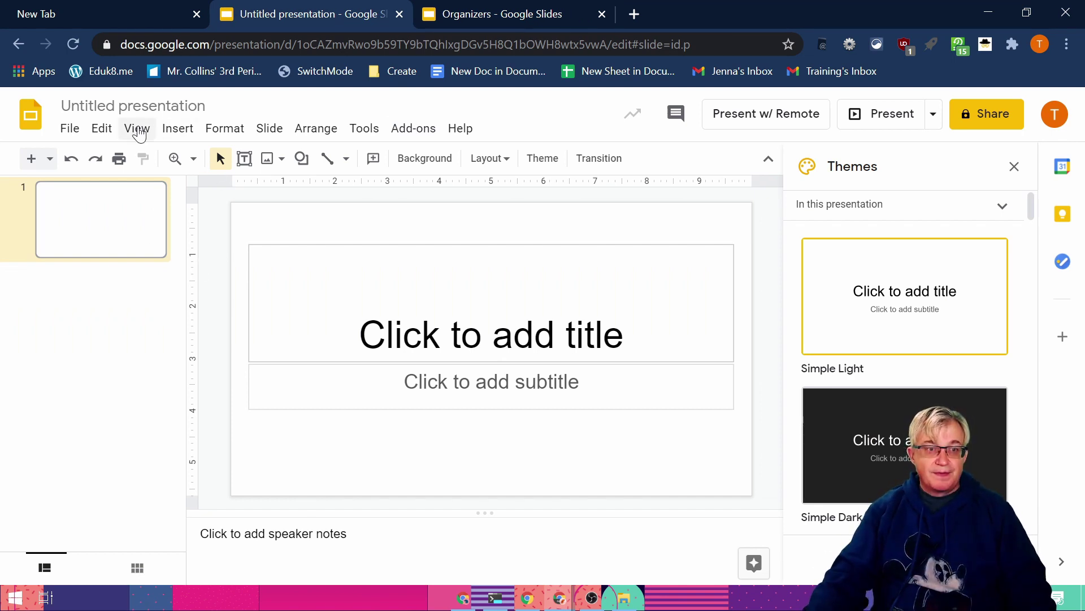
Step: Browse the Simple Light theme's layouts in the master editor and the new-slide layout list
{"action": "left_click", "coordinate": [138, 131]}
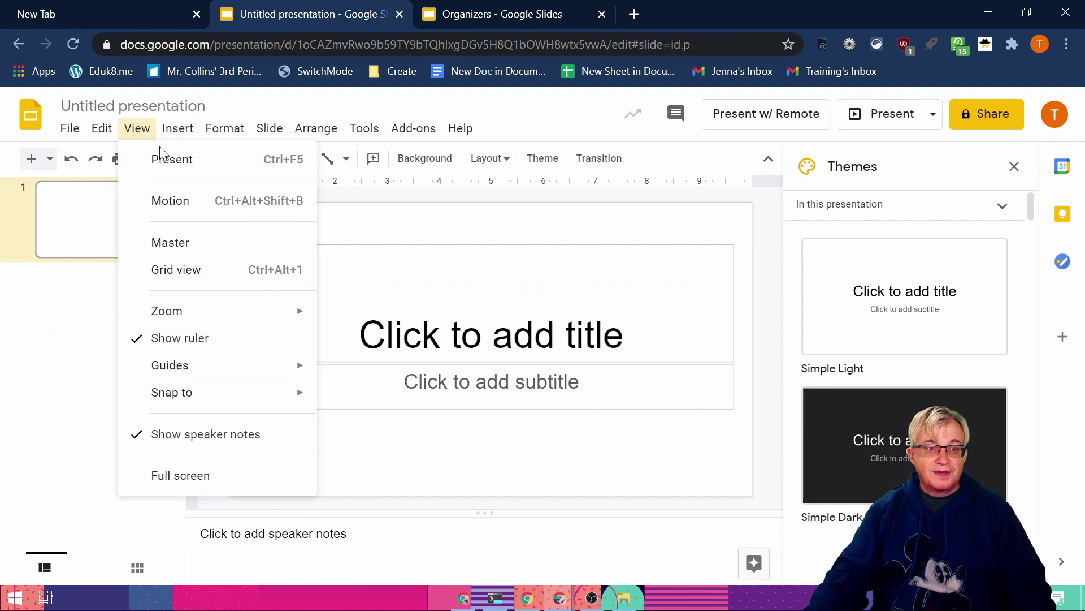
{"action": "left_click", "coordinate": [178, 244]}
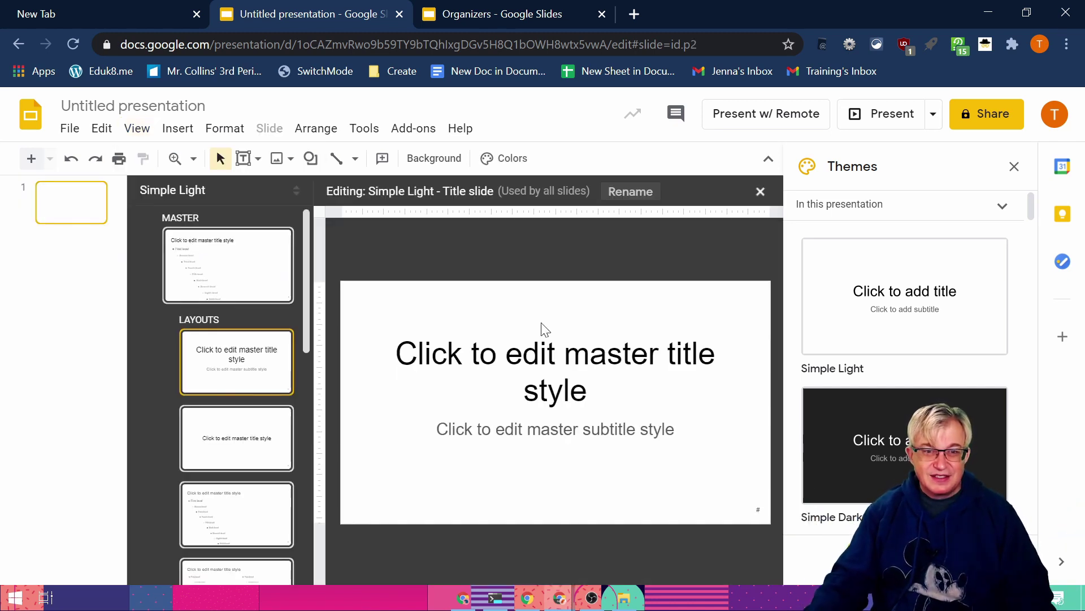
{"action": "scroll", "coordinate": [220, 374], "scroll_direction": "down", "scroll_amount": 2}
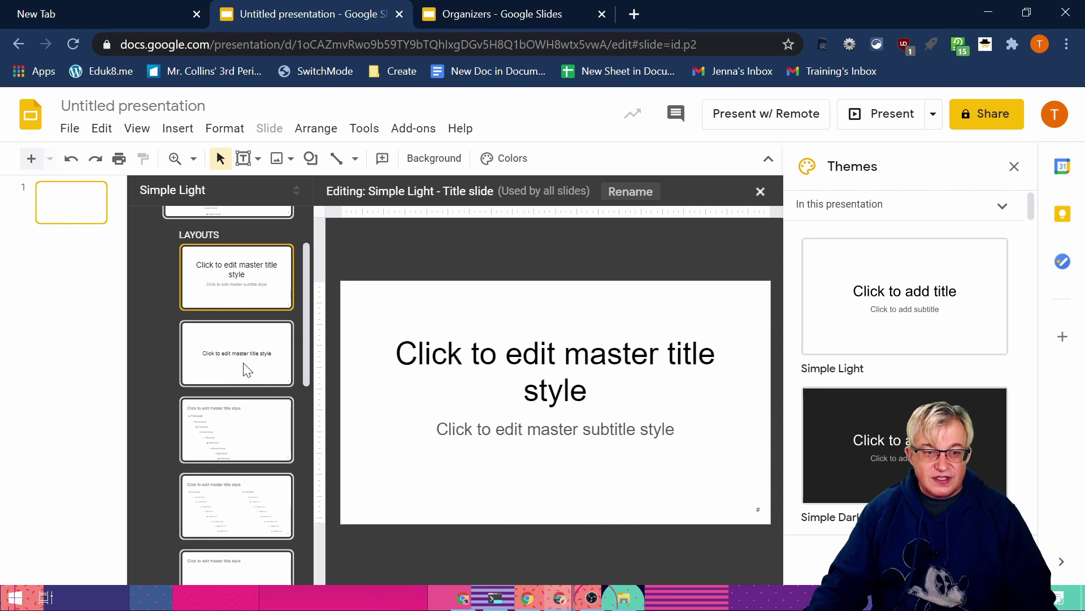
{"action": "left_click", "coordinate": [247, 369]}
{"action": "left_click", "coordinate": [243, 437]}
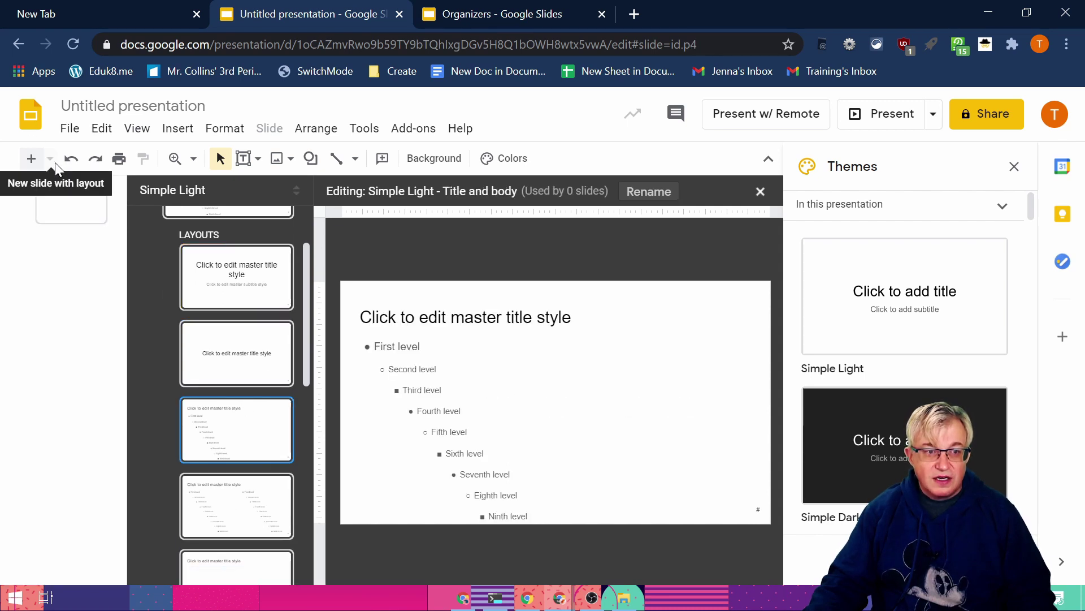
{"action": "left_click", "coordinate": [63, 213]}
{"action": "left_click", "coordinate": [49, 158]}
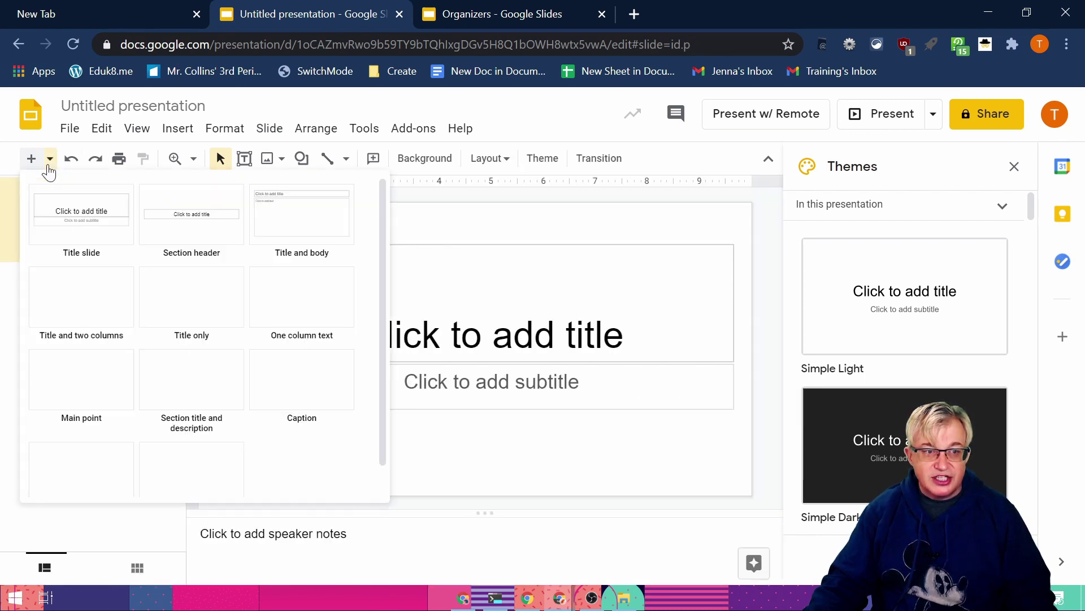
{"action": "scroll", "coordinate": [162, 329], "scroll_direction": "down", "scroll_amount": 1}
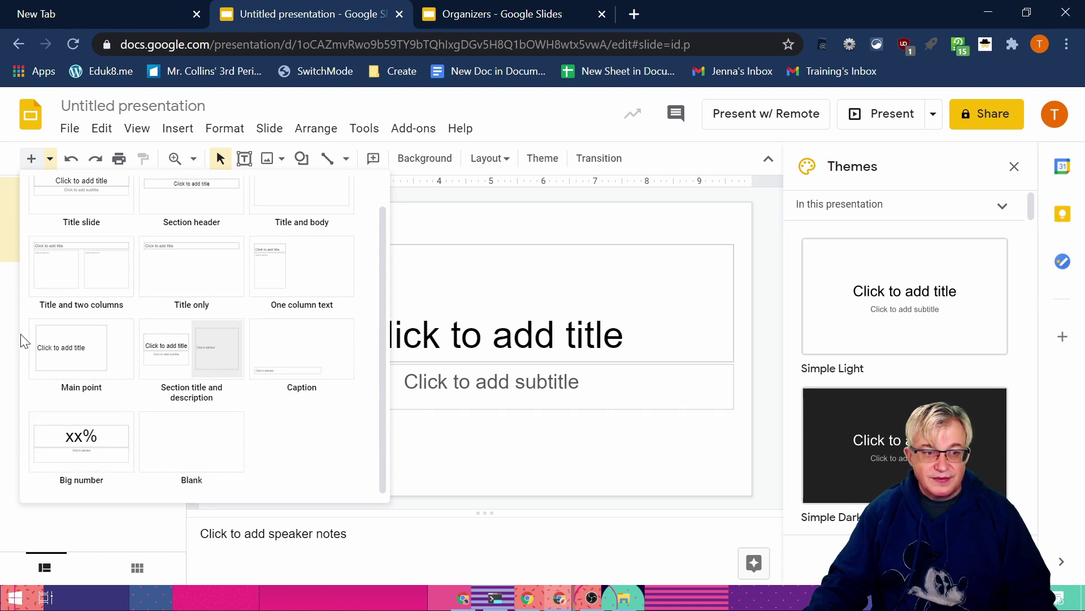
{"action": "left_click", "coordinate": [48, 157]}
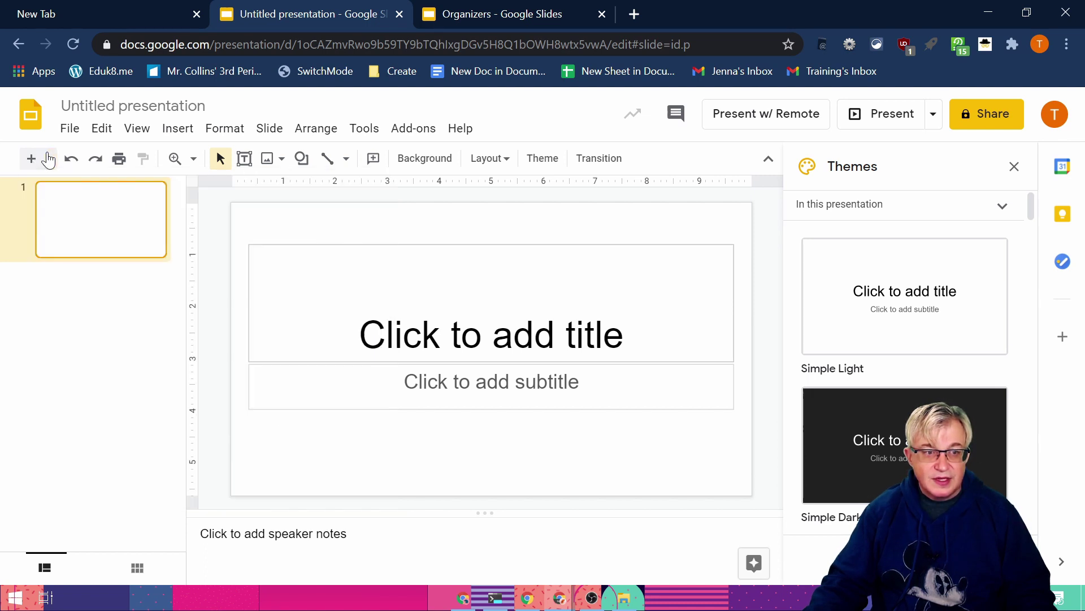
Step: Reopen the master editor and select the Blank layout at the bottom of the list
{"action": "left_click", "coordinate": [139, 134]}
{"action": "left_click", "coordinate": [195, 245]}
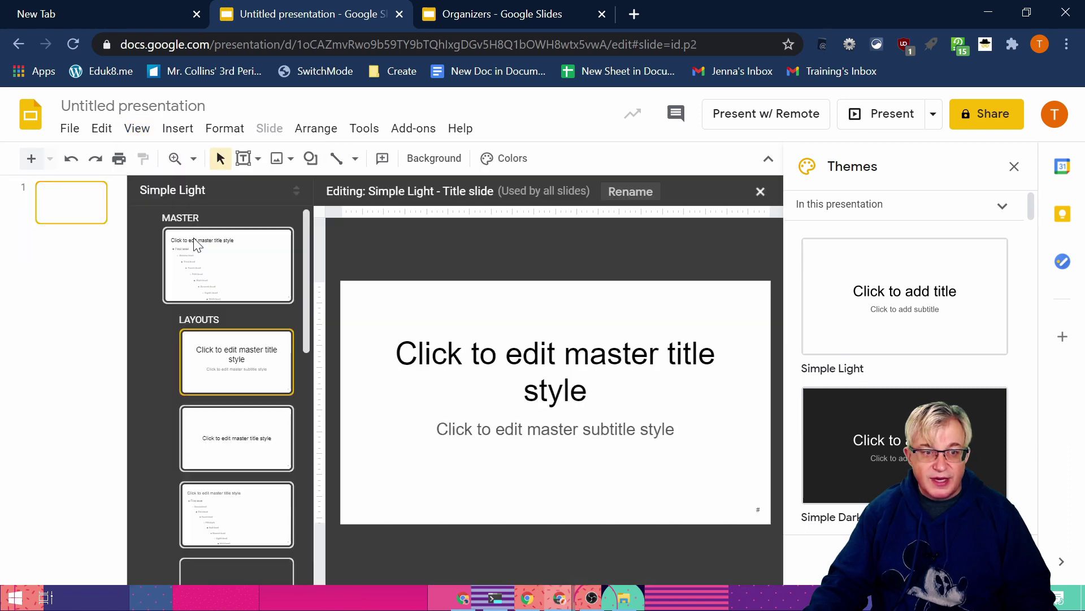
{"action": "scroll", "coordinate": [227, 407], "scroll_direction": "down", "scroll_amount": 5}
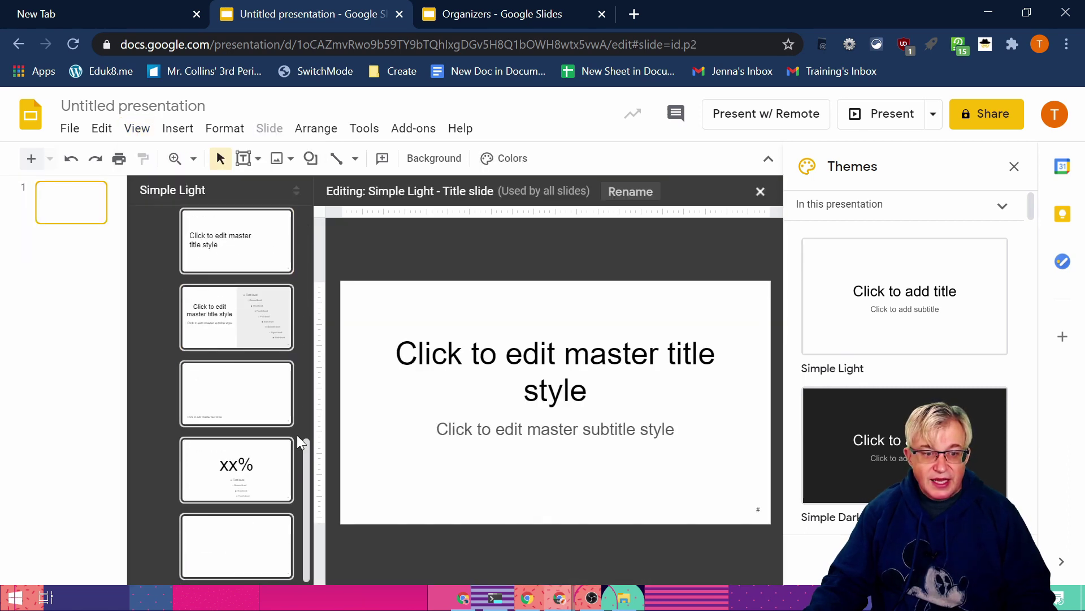
{"action": "left_click", "coordinate": [231, 545]}
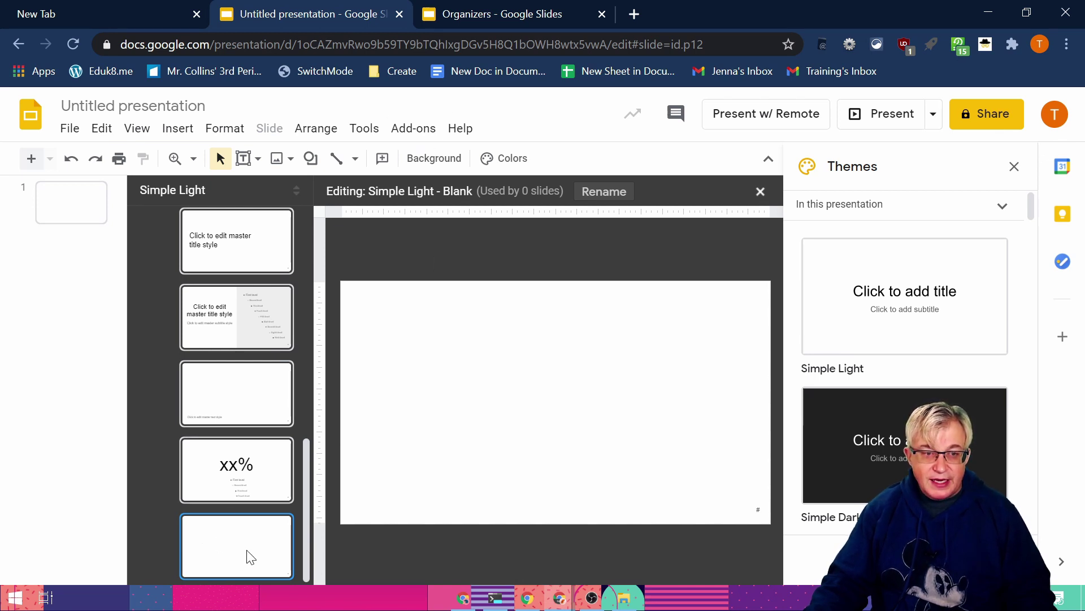
{"action": "left_click", "coordinate": [101, 128]}
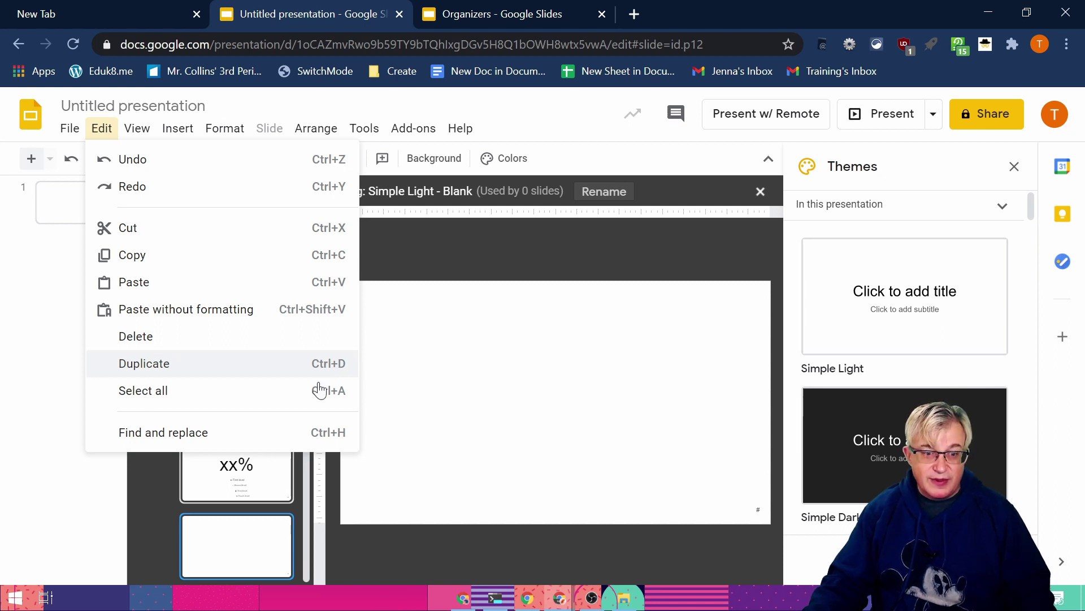
Step: Duplicate the Blank layout, rename the copy KWL, and confirm it appears among new-slide layouts
{"action": "right_click", "coordinate": [241, 531]}
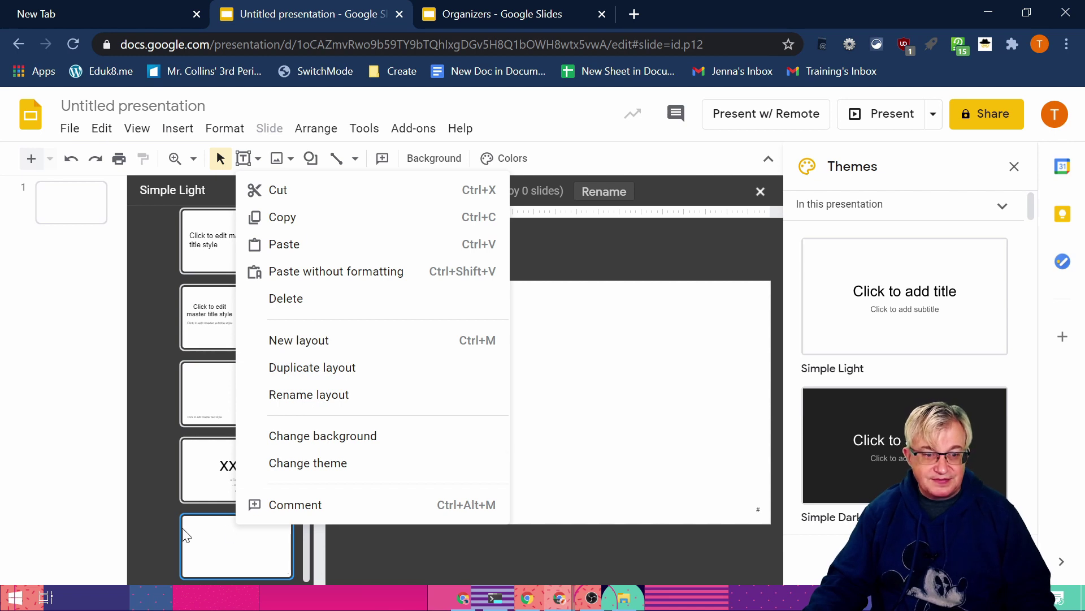
{"action": "left_click", "coordinate": [318, 373]}
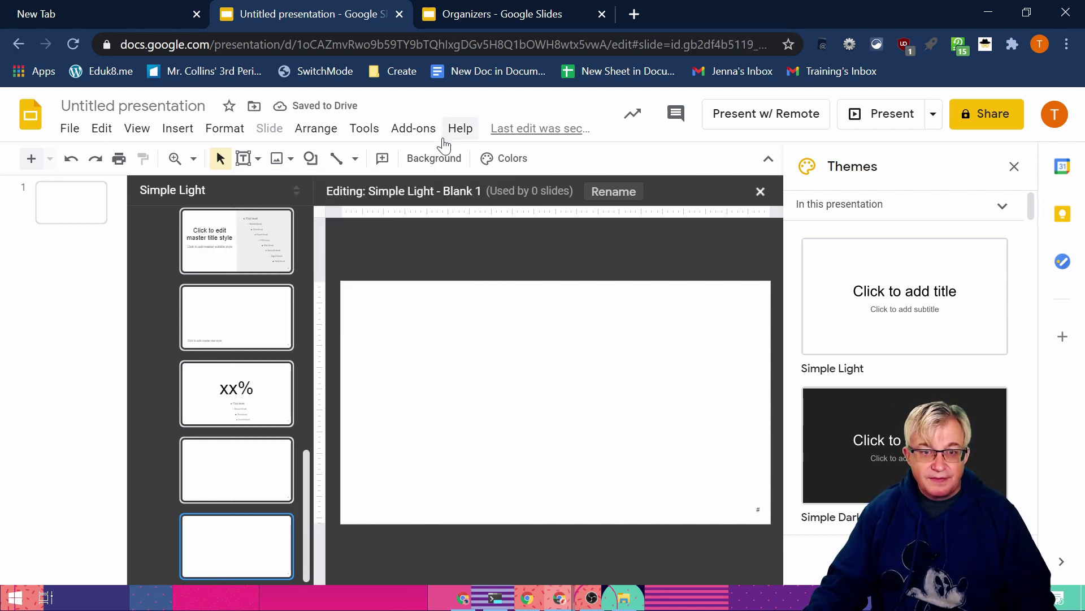
{"action": "left_click", "coordinate": [615, 193]}
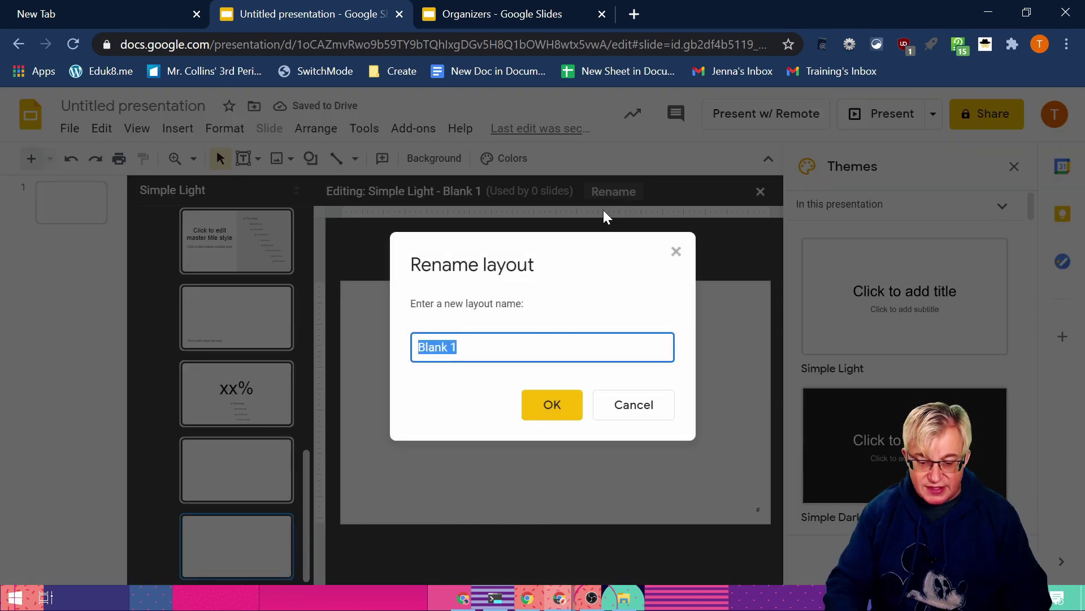
{"action": "type", "text": "KWL"}
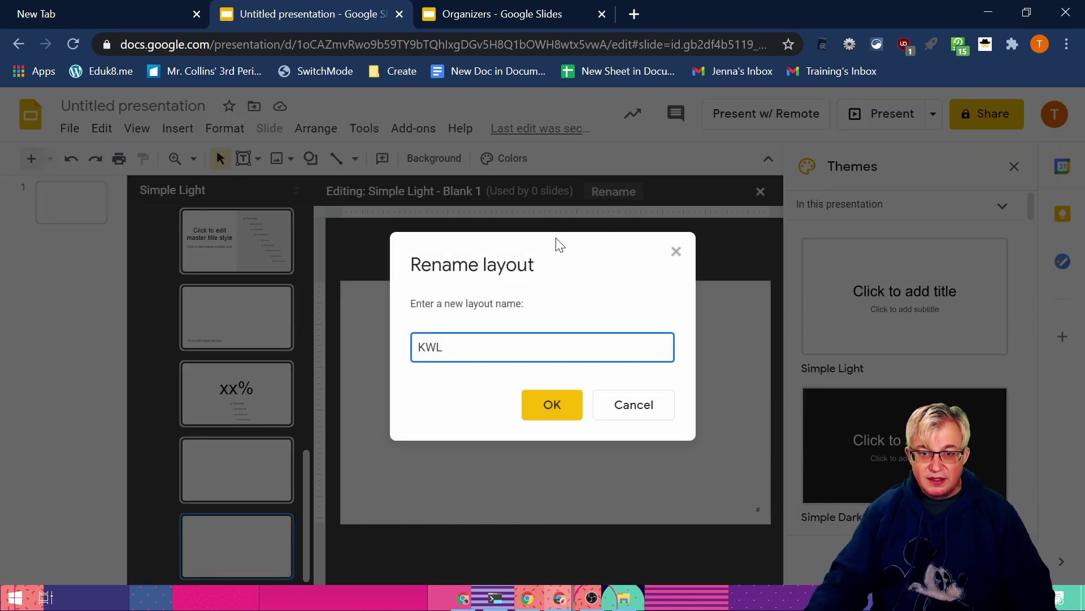
{"action": "left_click", "coordinate": [557, 405]}
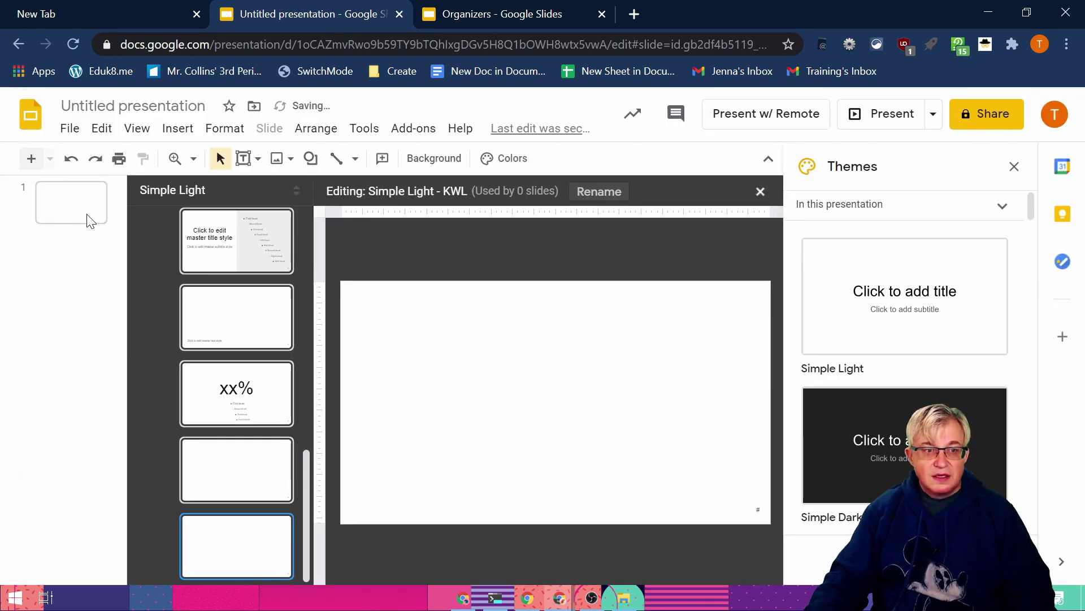
{"action": "left_click", "coordinate": [87, 218]}
{"action": "left_click", "coordinate": [50, 159]}
{"action": "scroll", "coordinate": [232, 418], "scroll_direction": "down", "scroll_amount": 1}
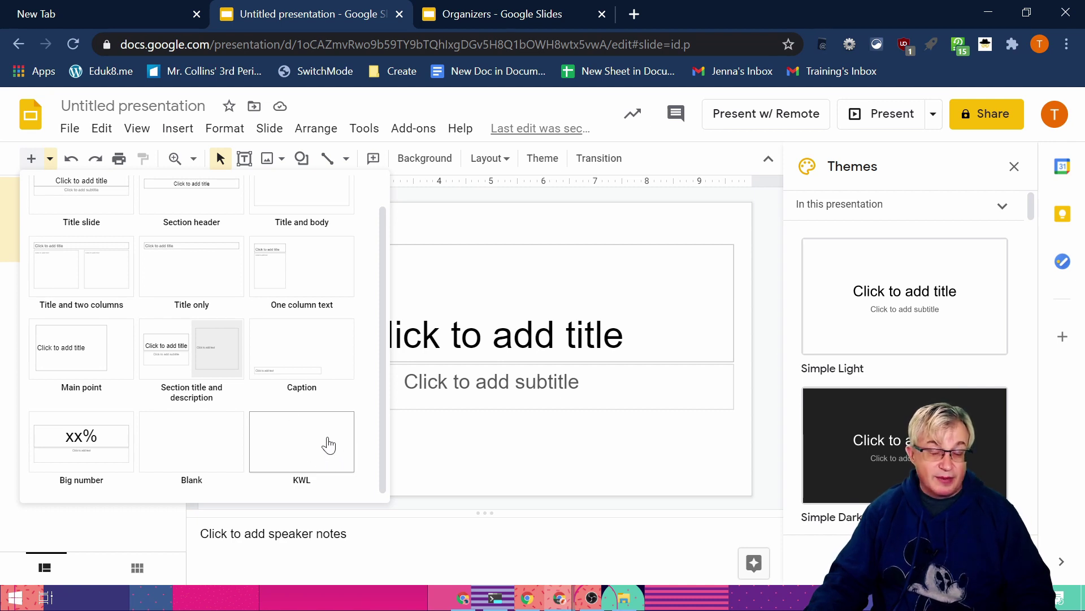
Step: Open the blank KWL layout in the master and layouts editor
{"action": "left_click", "coordinate": [137, 128]}
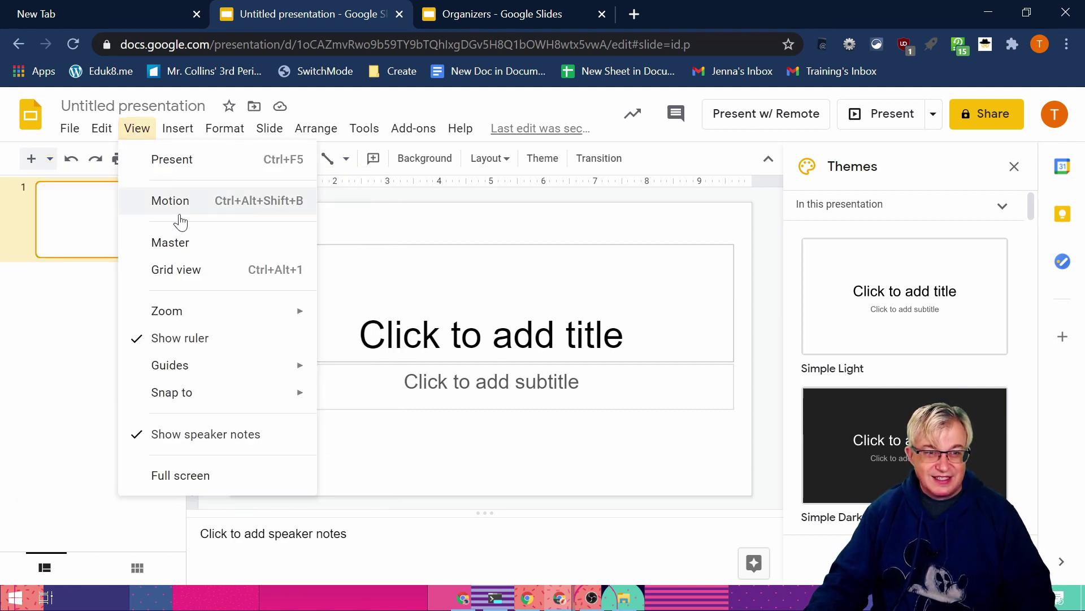
{"action": "left_click", "coordinate": [194, 244]}
{"action": "key", "text": "Down"}
{"action": "key", "text": "Down"}
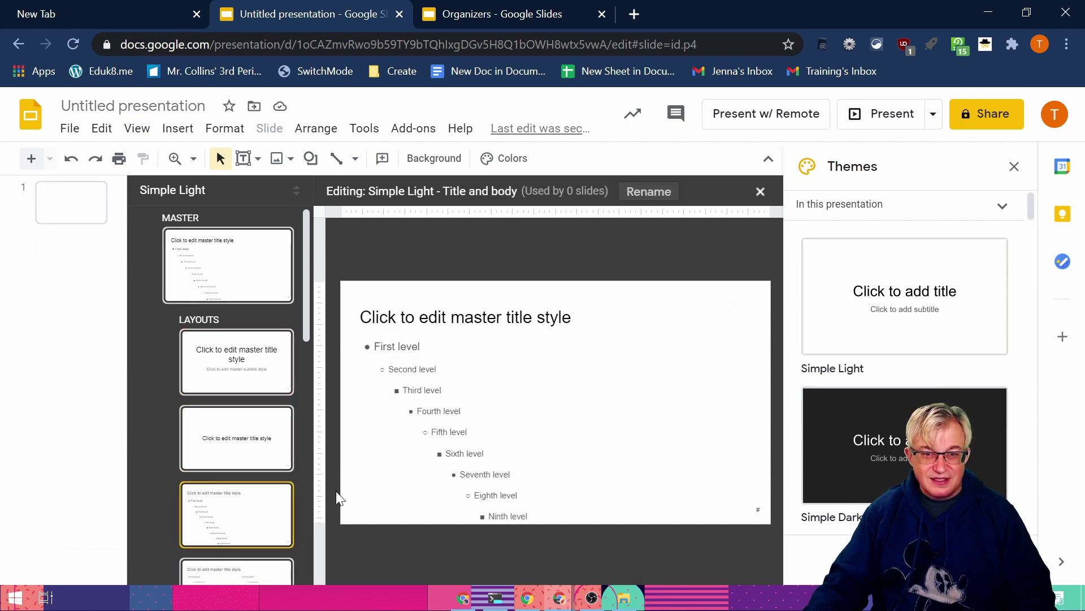
{"action": "scroll", "coordinate": [274, 521], "scroll_direction": "down", "scroll_amount": 10}
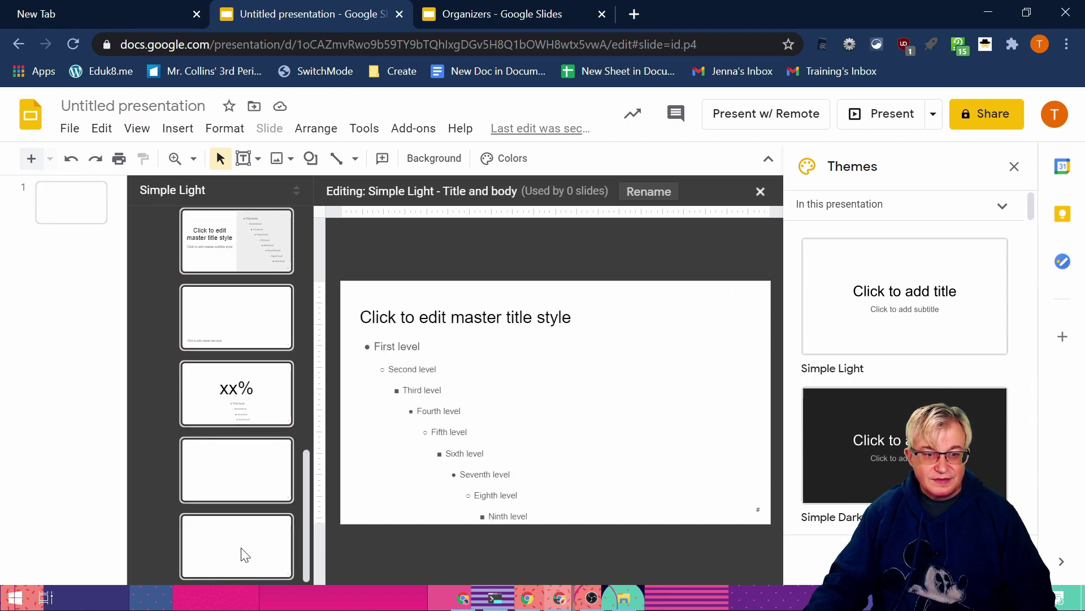
{"action": "left_click", "coordinate": [243, 553]}
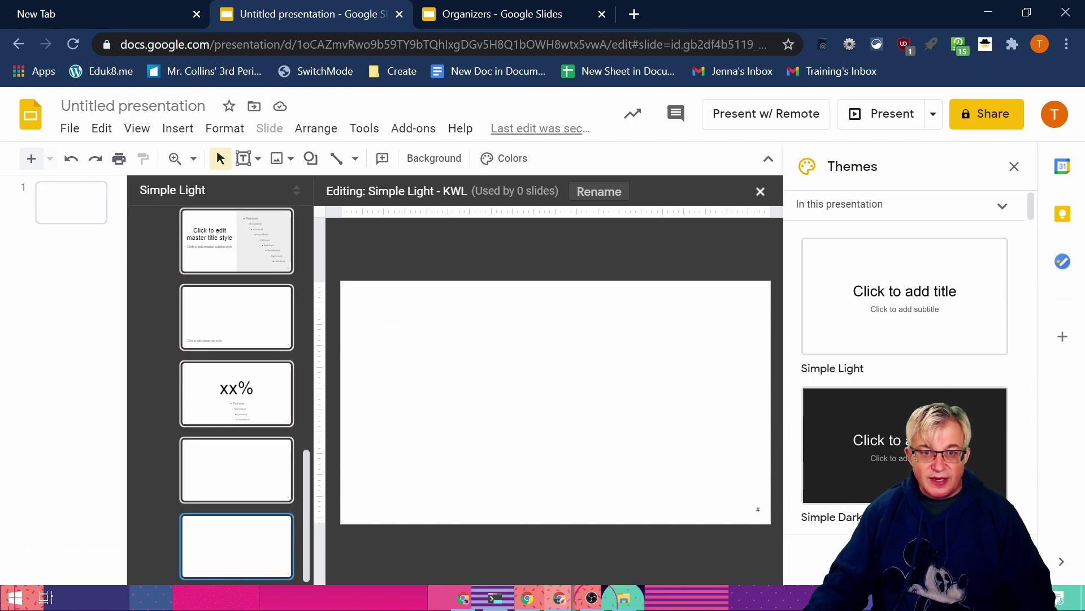
{"action": "left_click", "coordinate": [480, 390]}
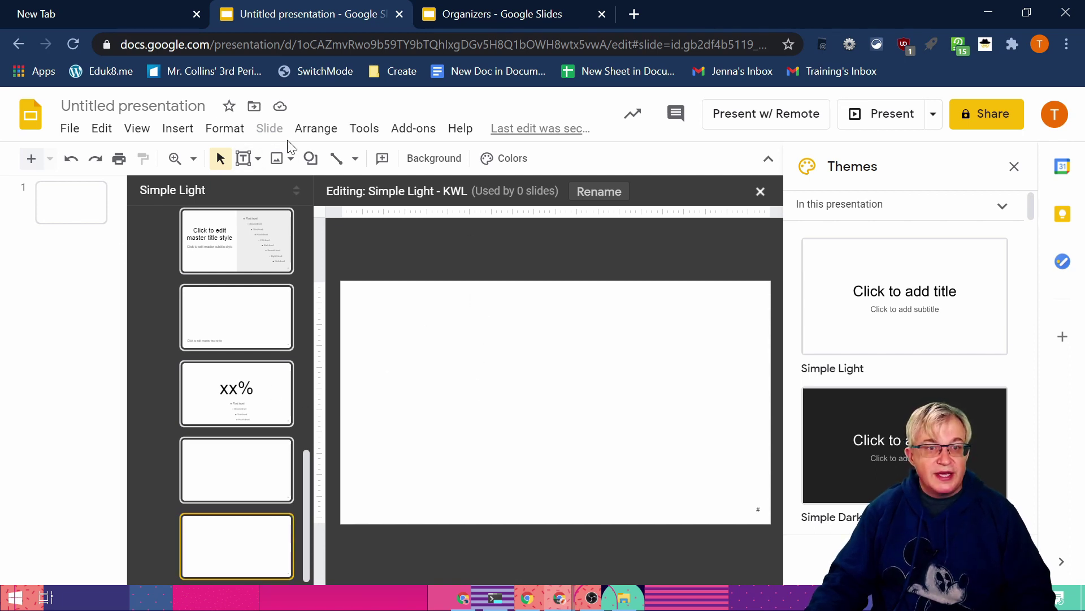
Step: Draw a wide rounded rectangle bar across the KWL layout's top
{"action": "left_click", "coordinate": [311, 158]}
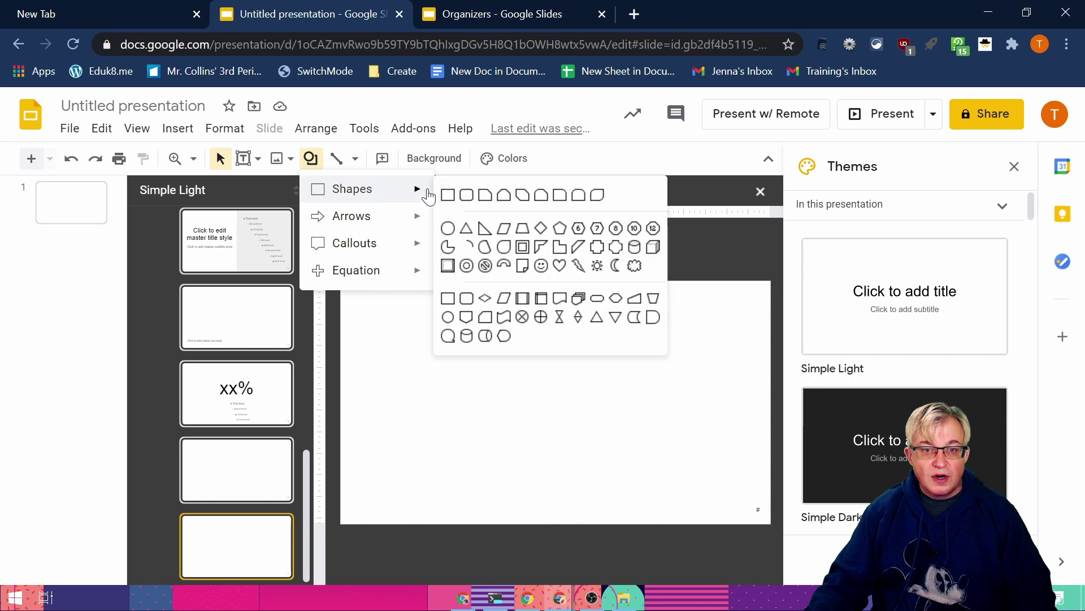
{"action": "mouse_move", "coordinate": [417, 186]}
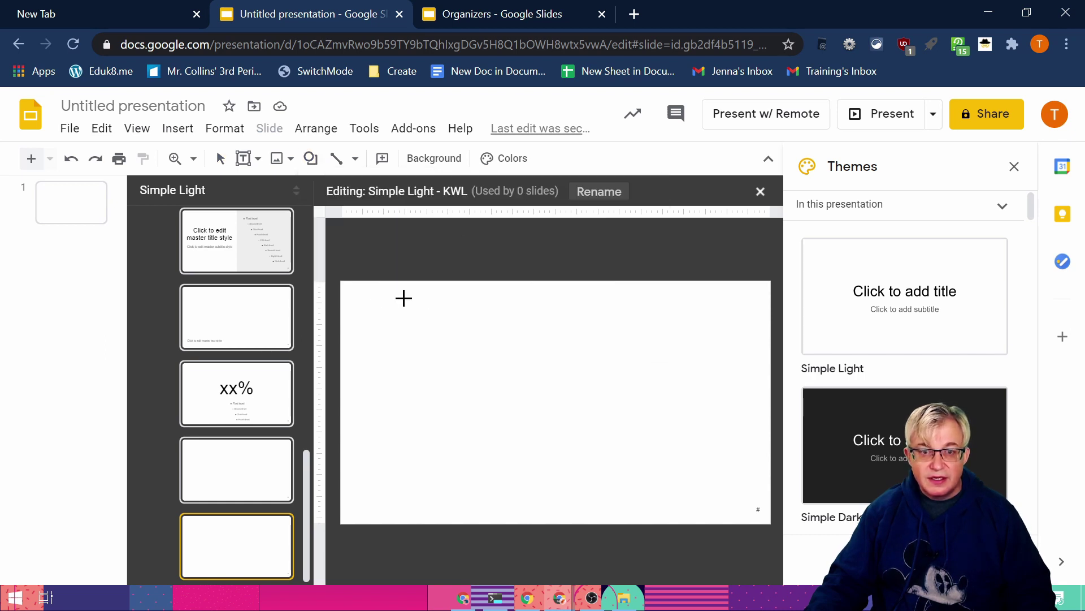
{"action": "left_click_drag", "start_coordinate": [367, 285], "coordinate": [764, 324]}
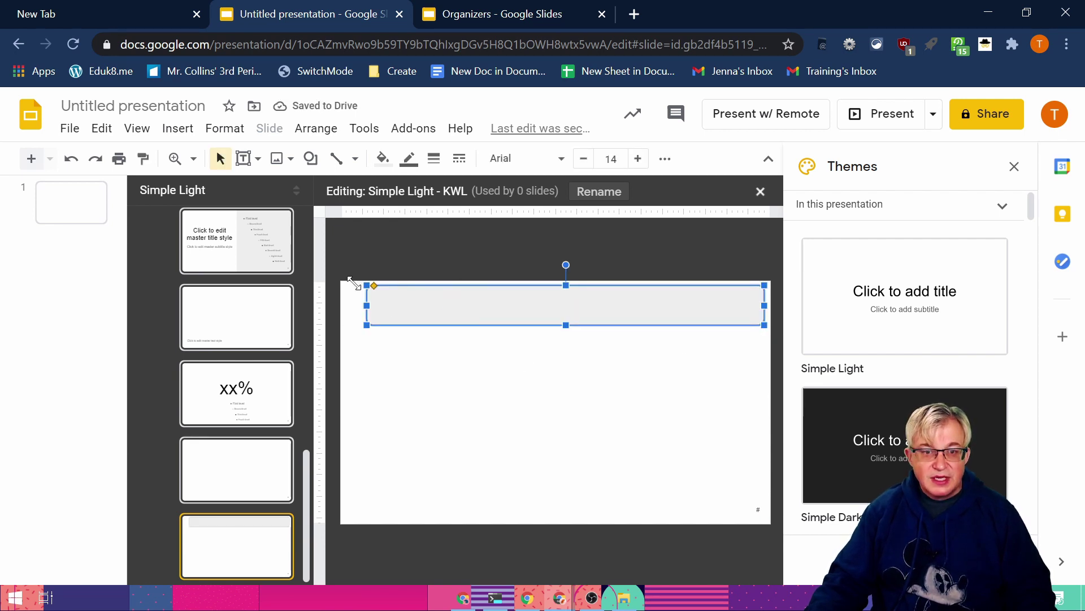
{"action": "left_click", "coordinate": [402, 245]}
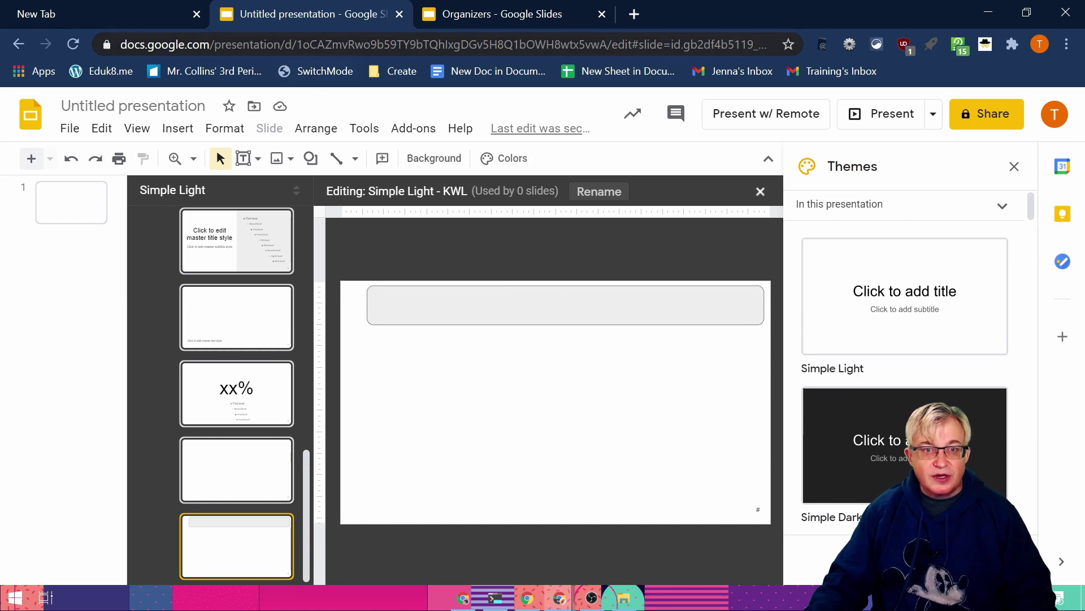
{"action": "left_click", "coordinate": [468, 10]}
Step: Add a ribbon banner labelled 'Topic' at the left end of the KWL layout's top bar
{"action": "left_click", "coordinate": [52, 242]}
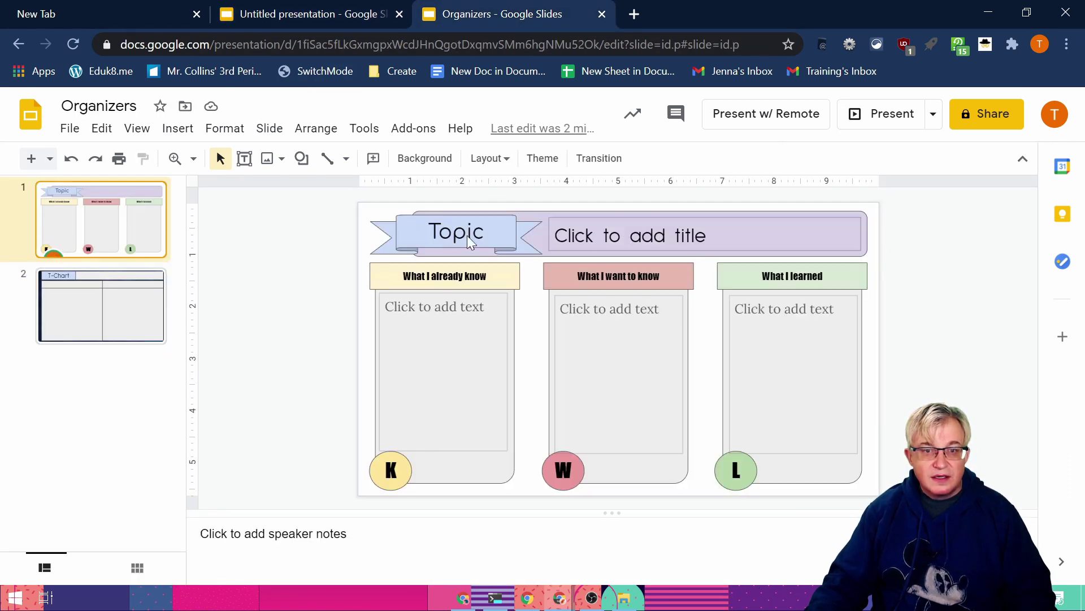
{"action": "left_click", "coordinate": [378, 15]}
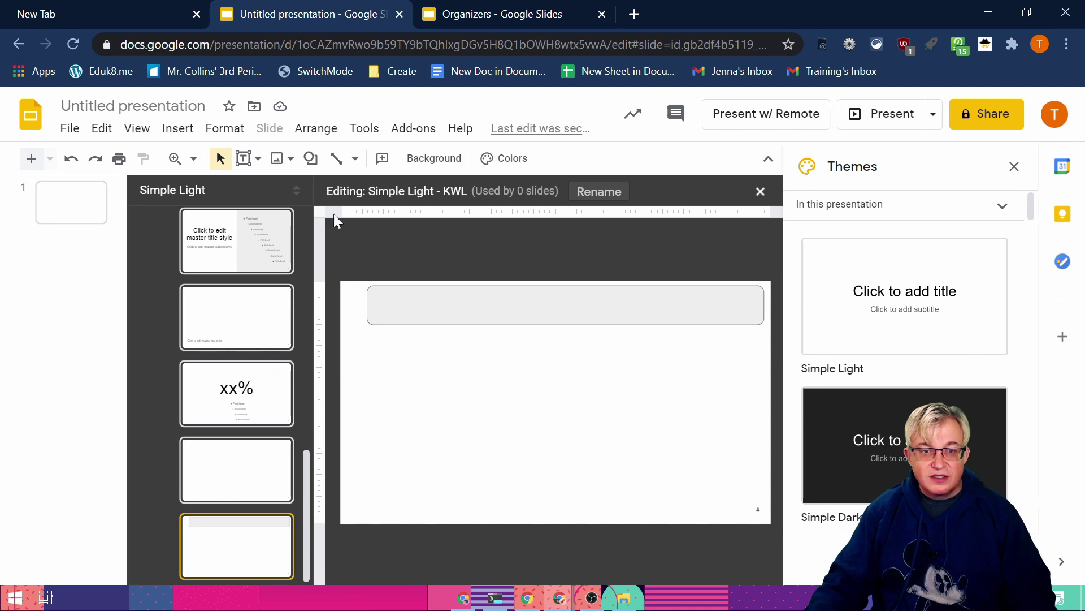
{"action": "left_click", "coordinate": [312, 159]}
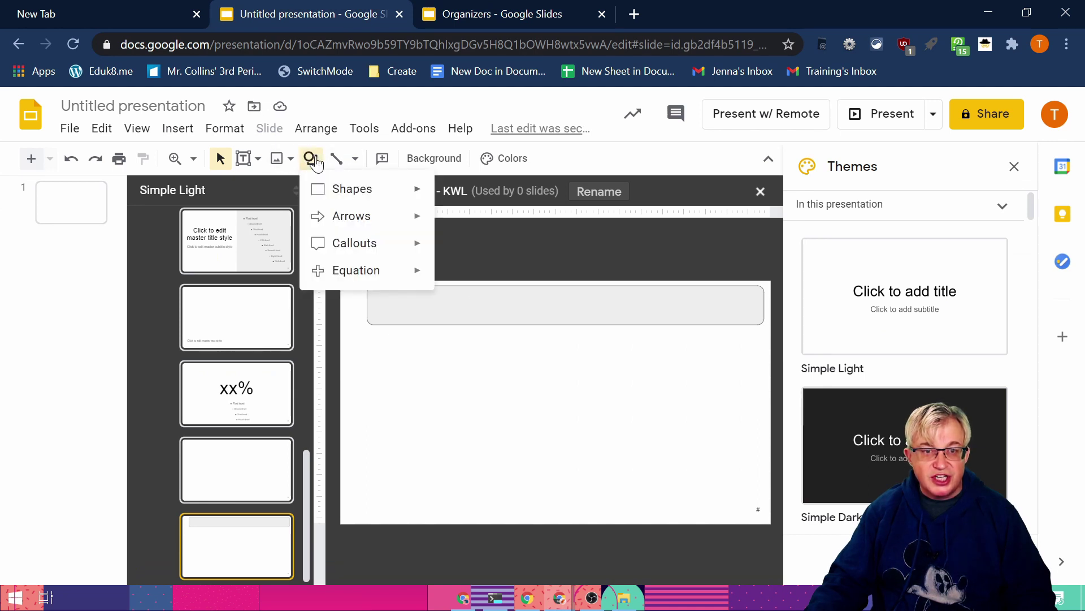
{"action": "mouse_move", "coordinate": [394, 253]}
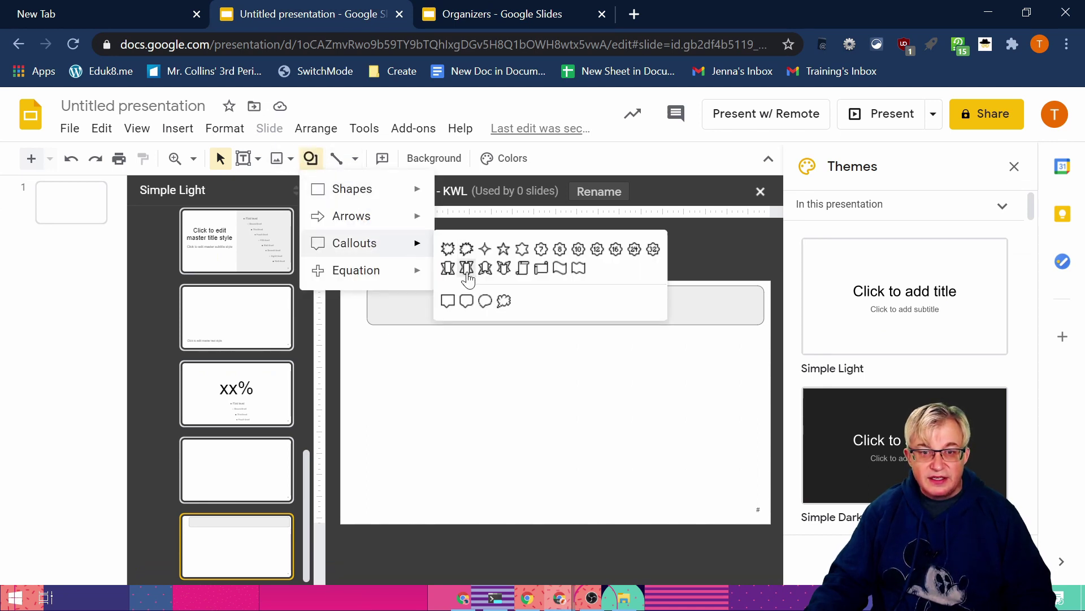
{"action": "left_click", "coordinate": [448, 268]}
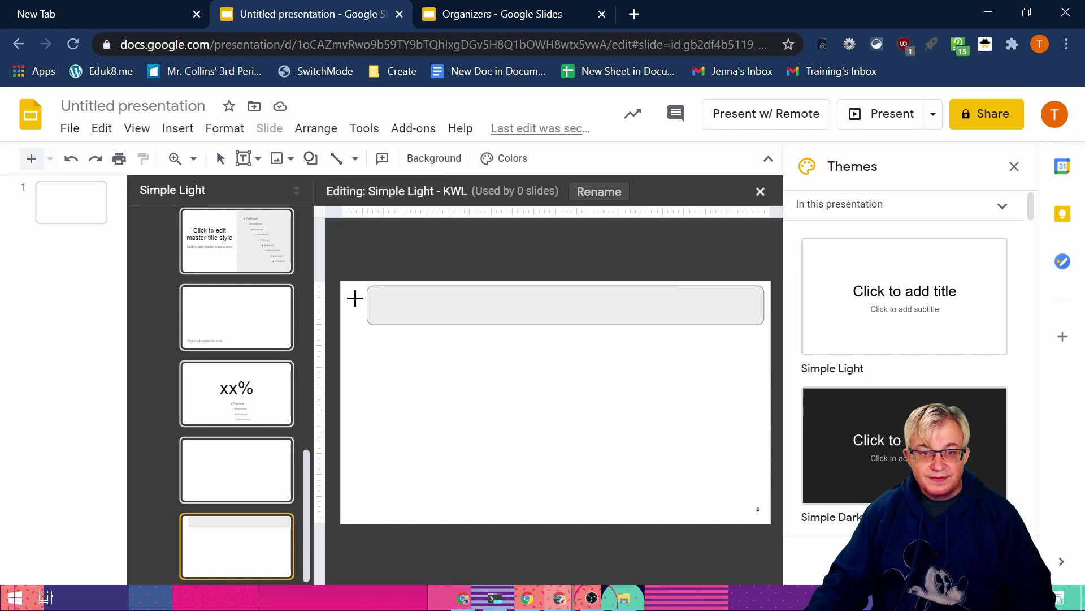
{"action": "left_click_drag", "start_coordinate": [352, 291], "coordinate": [480, 319]}
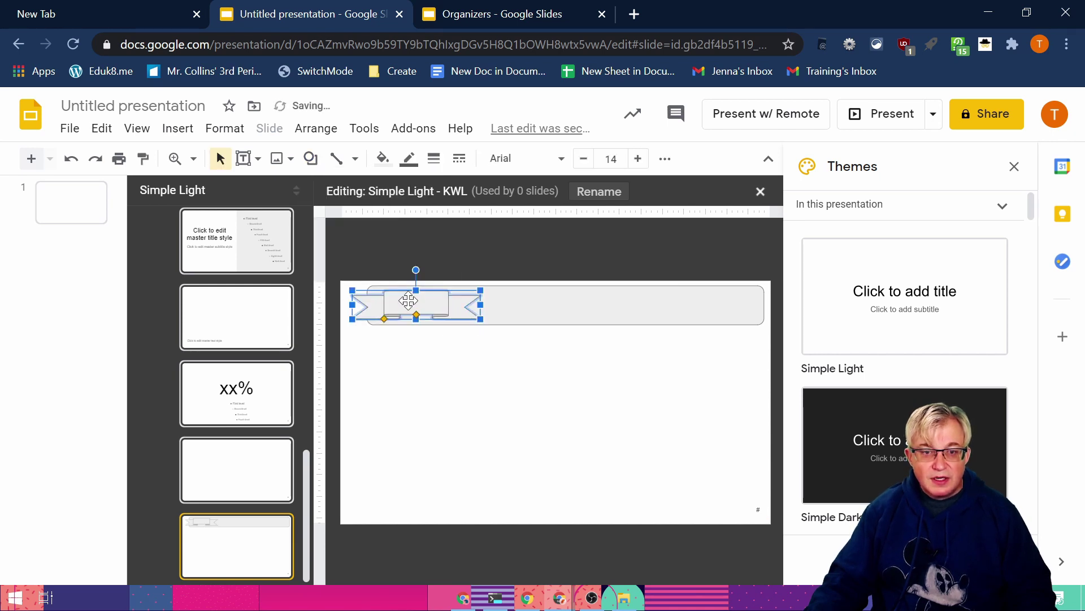
{"action": "type", "text": "Topi"}
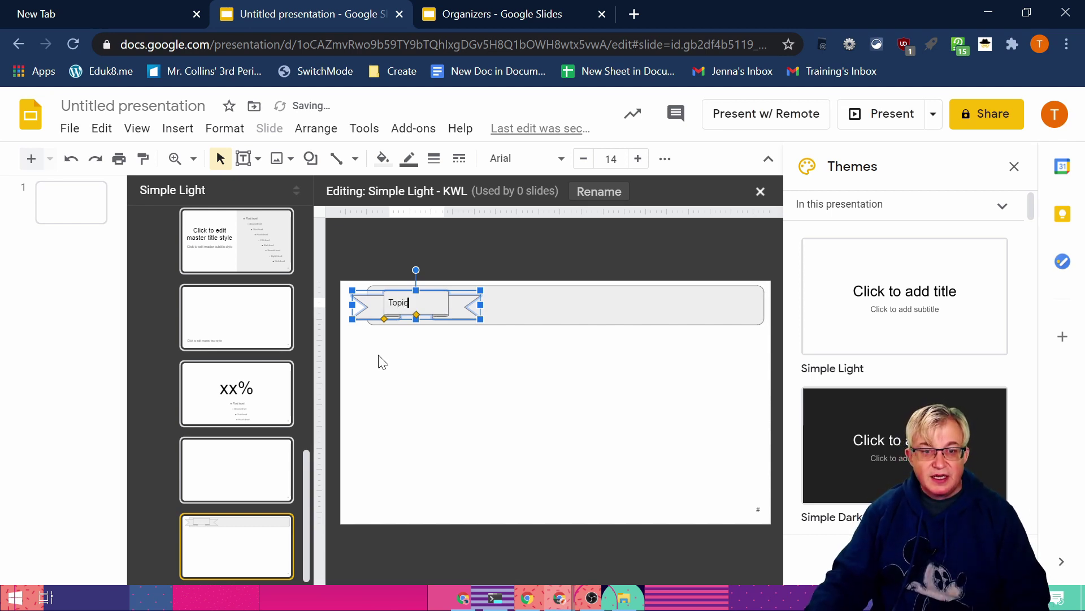
{"action": "type", "text": "c"}
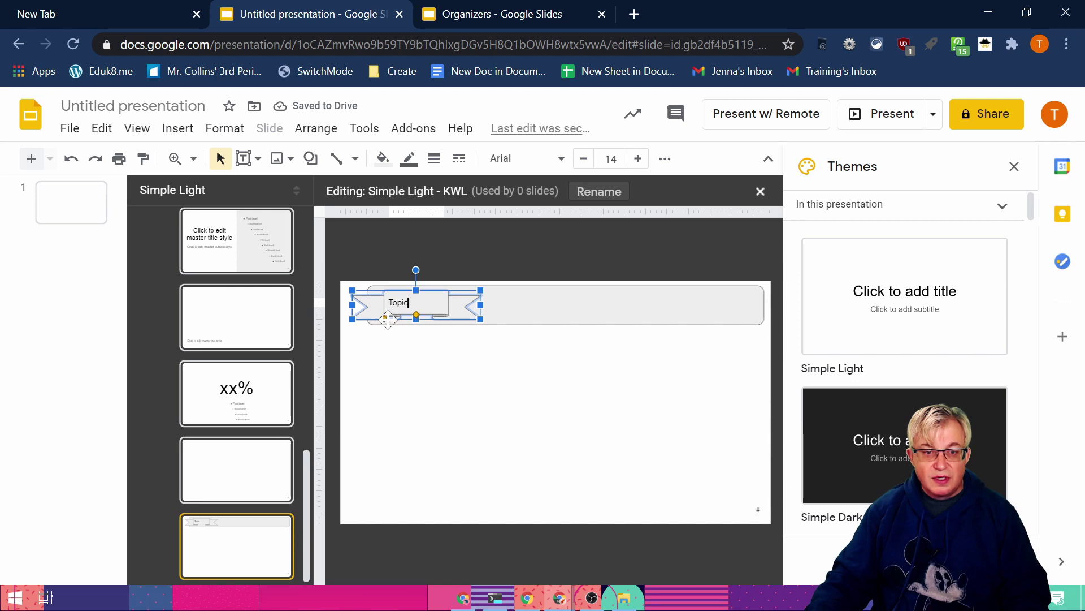
{"action": "left_click", "coordinate": [384, 320]}
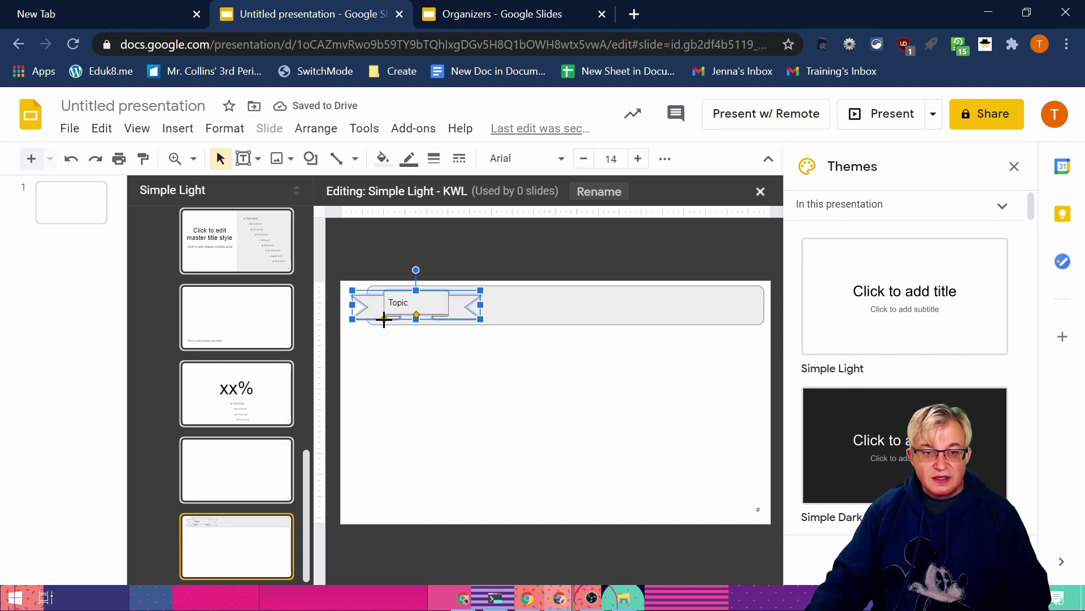
Step: Widen the ribbon's centre panel, tweak its folds, and close the Themes panel
{"action": "left_click_drag", "start_coordinate": [384, 319], "coordinate": [375, 320]}
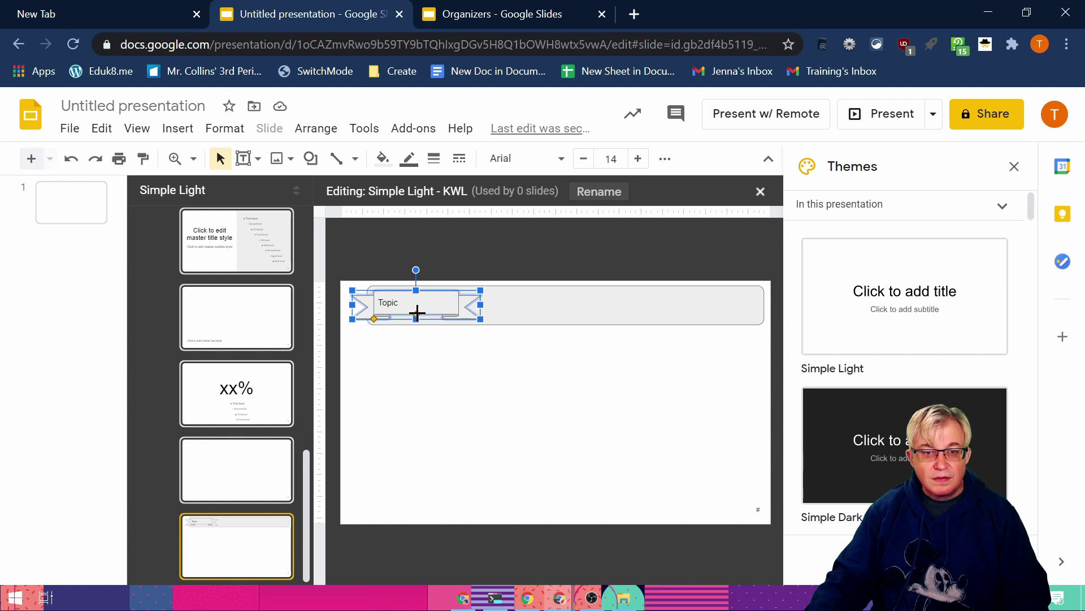
{"action": "left_click", "coordinate": [1014, 166]}
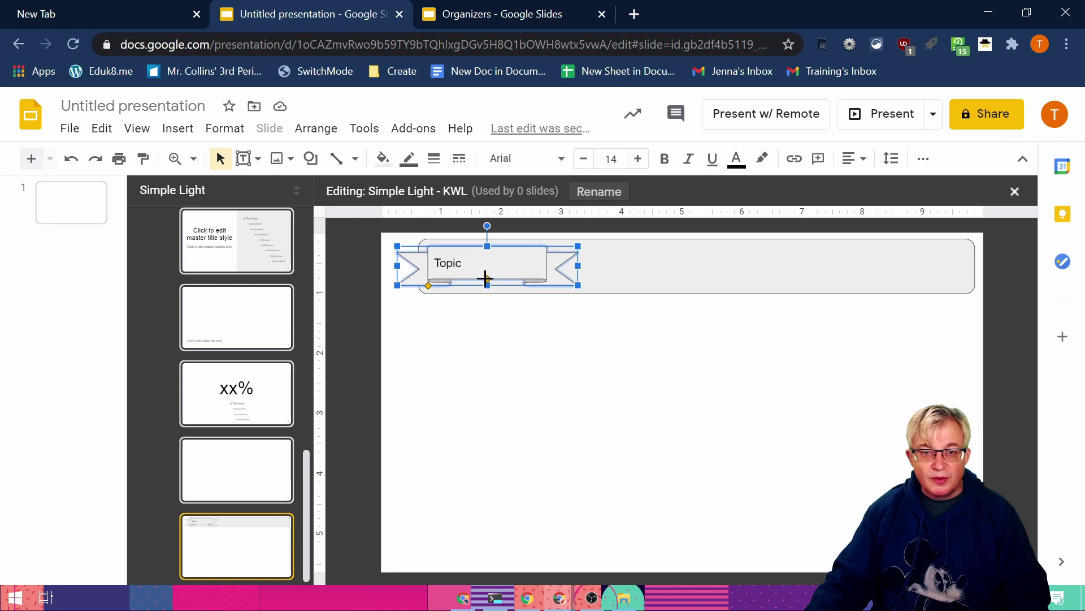
{"action": "left_click_drag", "start_coordinate": [485, 278], "coordinate": [487, 272]}
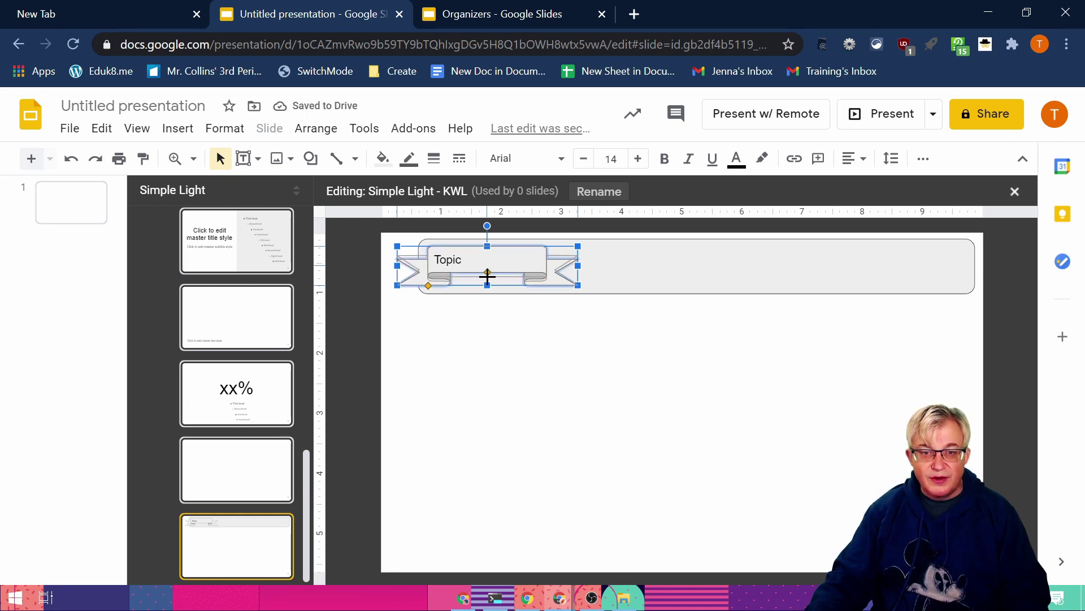
{"action": "left_click_drag", "start_coordinate": [487, 274], "coordinate": [487, 278]}
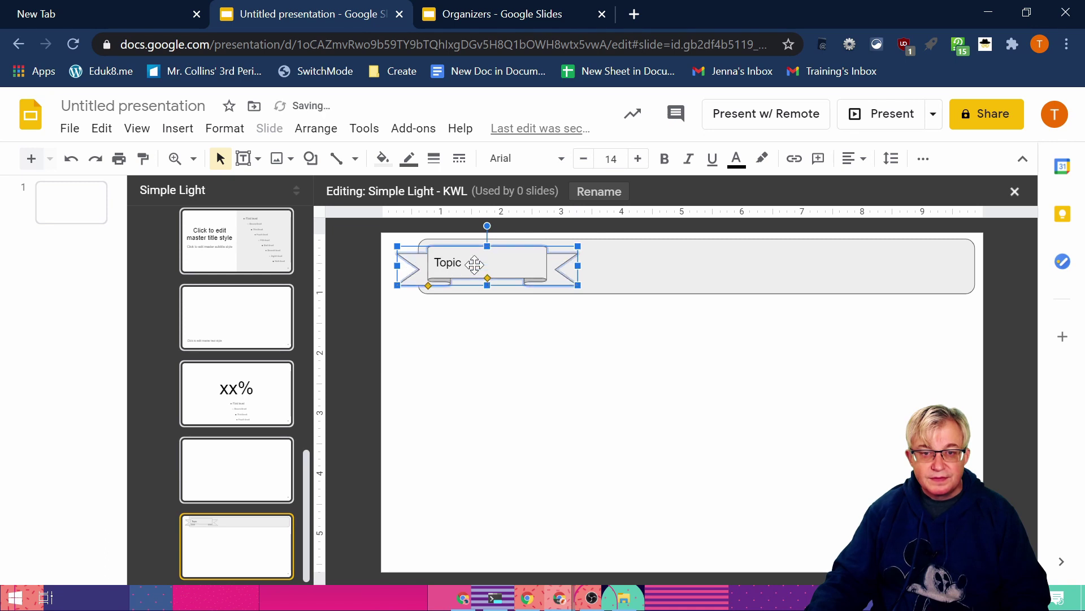
Step: Set the Topic text to Sulphur Point, centred horizontally and vertically
{"action": "double_click", "coordinate": [453, 266]}
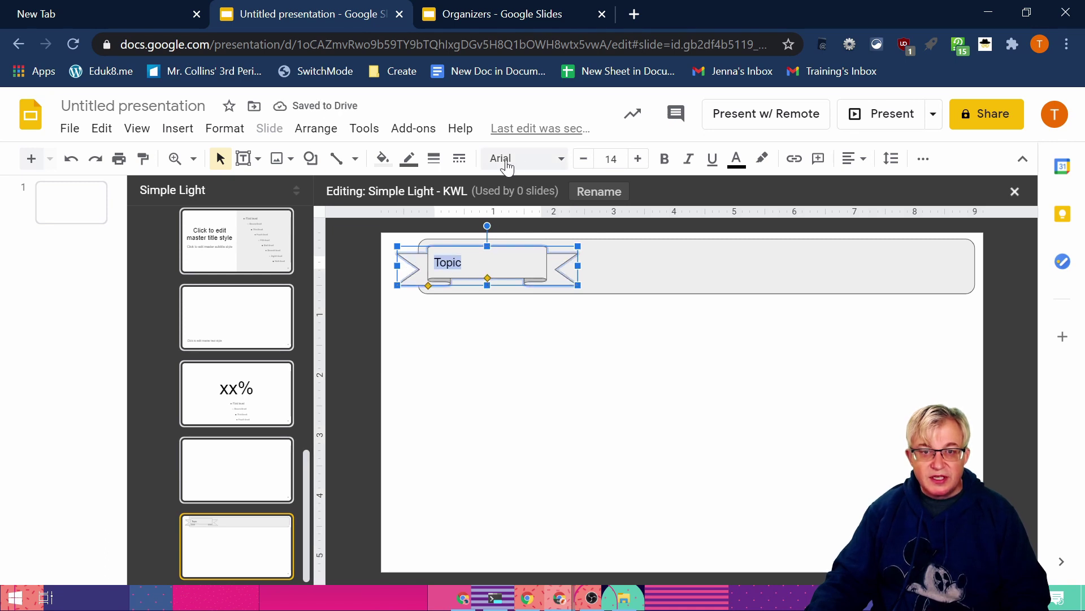
{"action": "left_click", "coordinate": [562, 159]}
{"action": "left_click", "coordinate": [586, 288]}
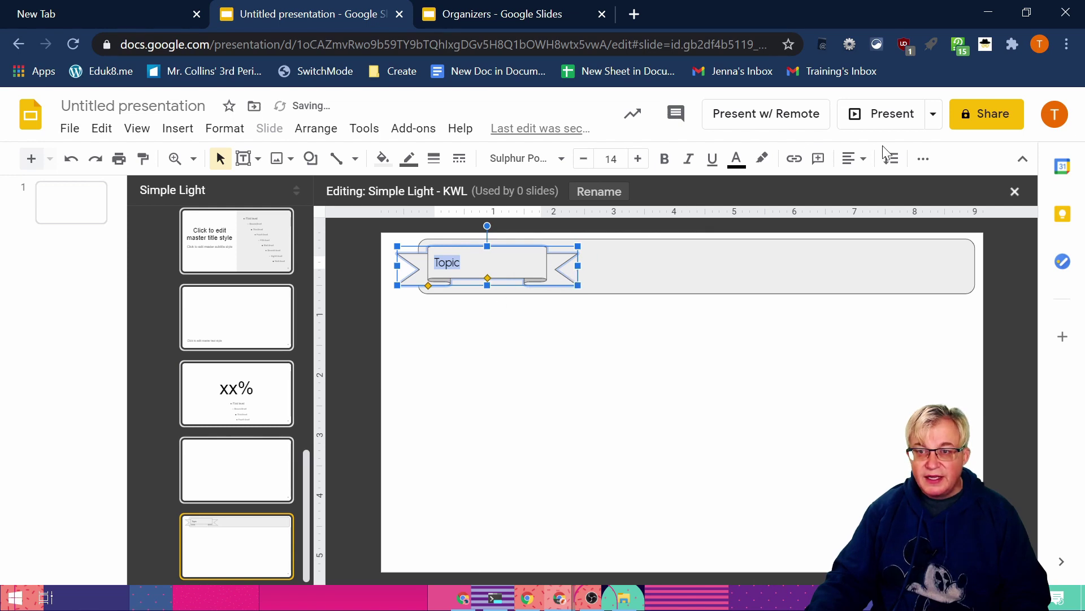
{"action": "left_click", "coordinate": [854, 158]}
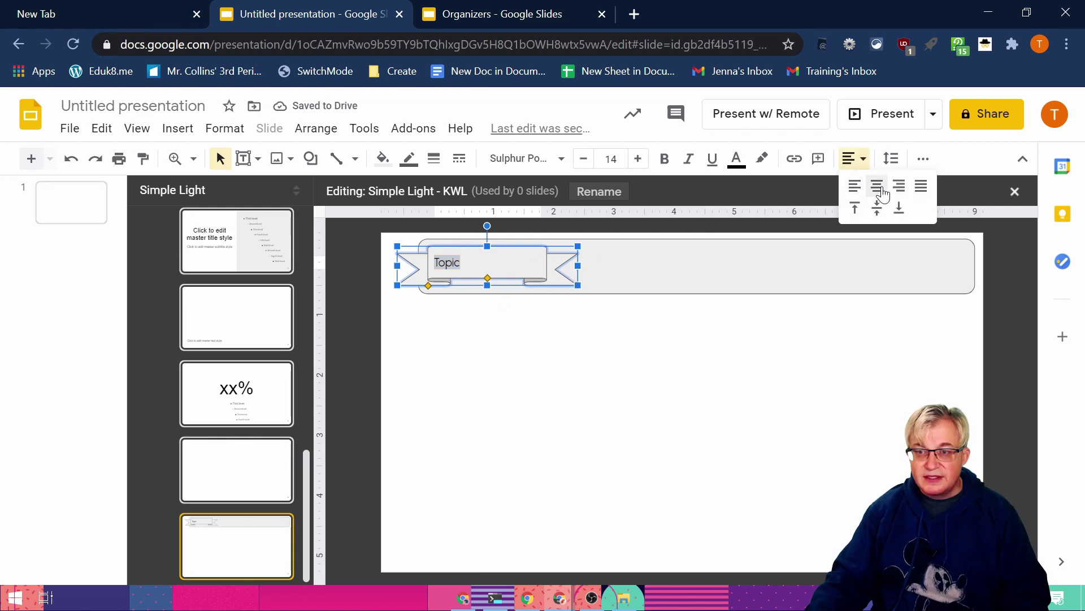
{"action": "left_click", "coordinate": [877, 188]}
{"action": "left_click", "coordinate": [854, 159]}
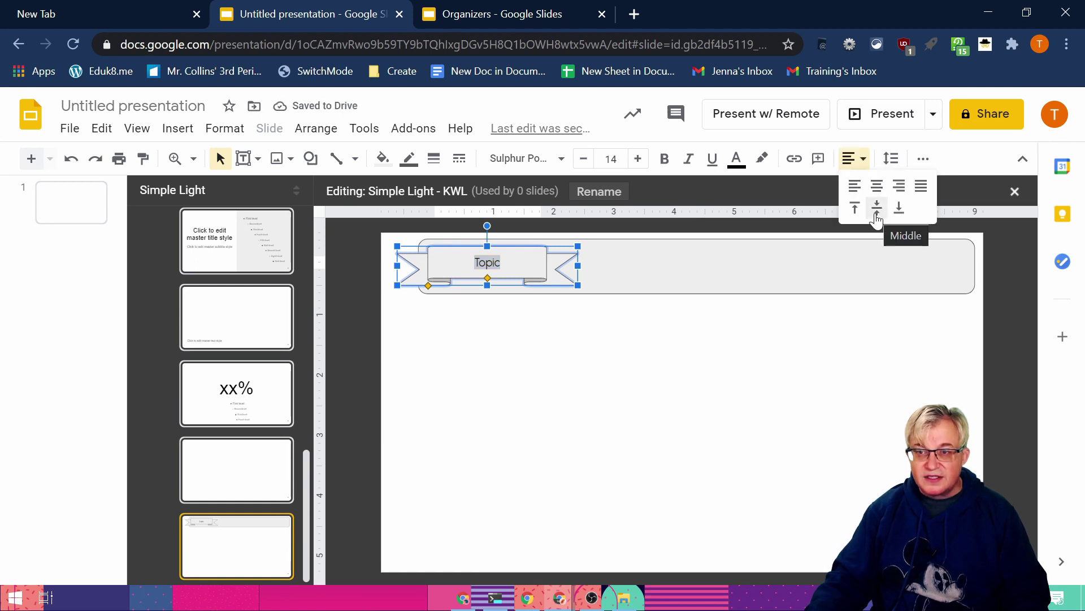
{"action": "left_click", "coordinate": [876, 210]}
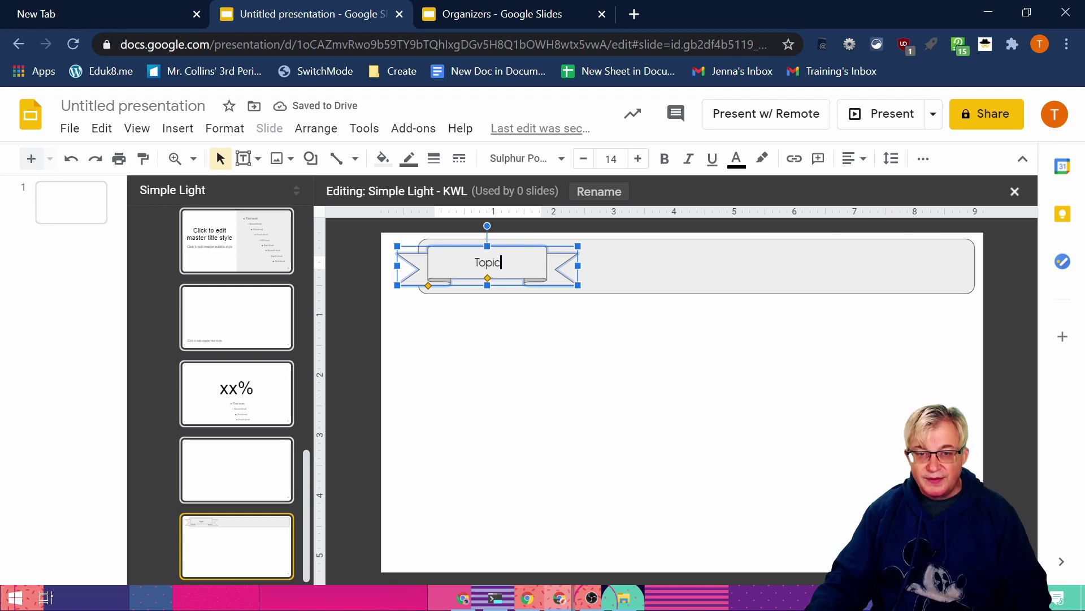
Step: Make Topic bold at 34 pt and narrow the ribbon banner from its right end
{"action": "double_click", "coordinate": [487, 262]}
{"action": "left_click", "coordinate": [664, 158]}
{"action": "left_click", "coordinate": [637, 158]}
{"action": "left_click", "coordinate": [638, 158]}
{"action": "left_click", "coordinate": [637, 158]}
{"action": "left_click", "coordinate": [637, 158]}
{"action": "left_click", "coordinate": [637, 159]}
{"action": "left_click", "coordinate": [638, 158]}
{"action": "left_click", "coordinate": [637, 158]}
{"action": "left_click", "coordinate": [638, 158]}
{"action": "left_click", "coordinate": [638, 158]}
{"action": "left_click", "coordinate": [637, 158]}
{"action": "left_click", "coordinate": [638, 159]}
{"action": "left_click", "coordinate": [637, 158]}
{"action": "left_click", "coordinate": [638, 159]}
{"action": "left_click", "coordinate": [638, 158]}
{"action": "left_click", "coordinate": [638, 158]}
{"action": "left_click", "coordinate": [638, 159]}
{"action": "left_click", "coordinate": [638, 158]}
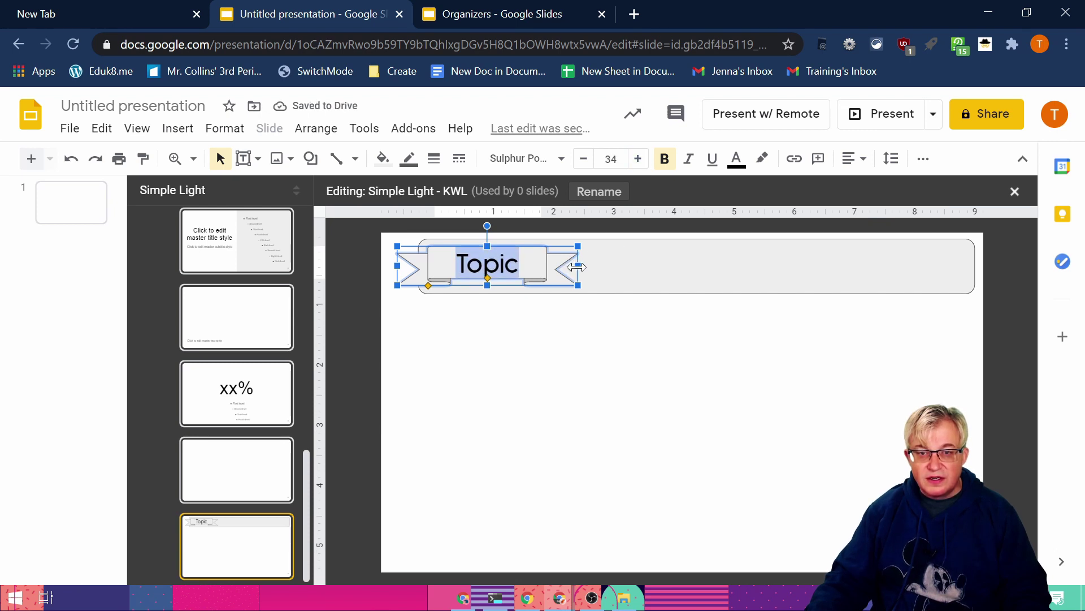
{"action": "left_click", "coordinate": [554, 267]}
{"action": "left_click_drag", "start_coordinate": [554, 266], "coordinate": [556, 266]}
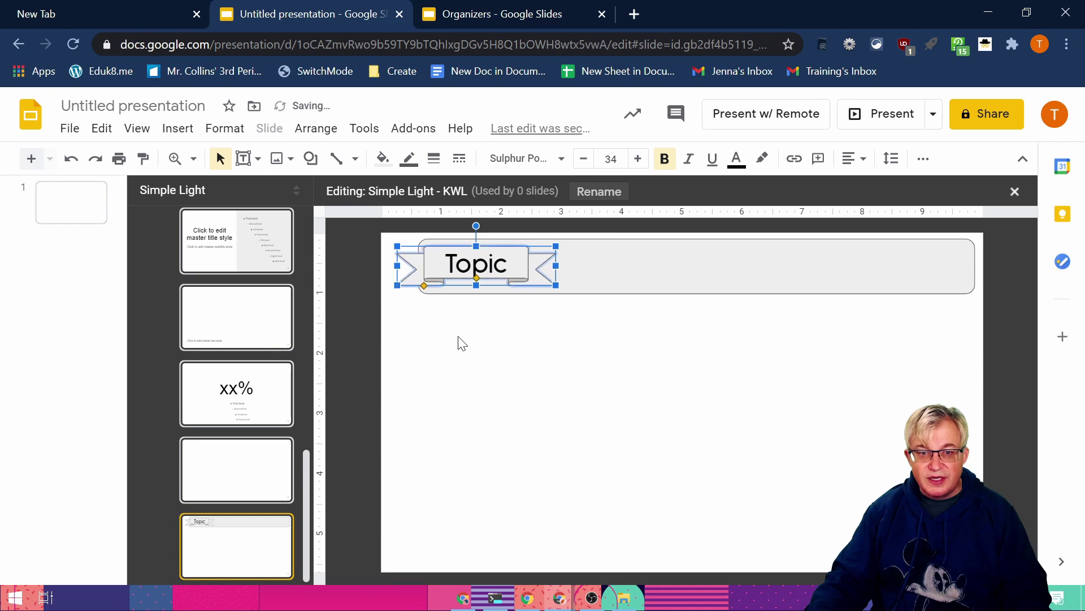
{"action": "left_click", "coordinate": [460, 341]}
Step: Compare with the Organizers deck, then go back to the KWL layout and list placeholder types
{"action": "left_click", "coordinate": [509, 15]}
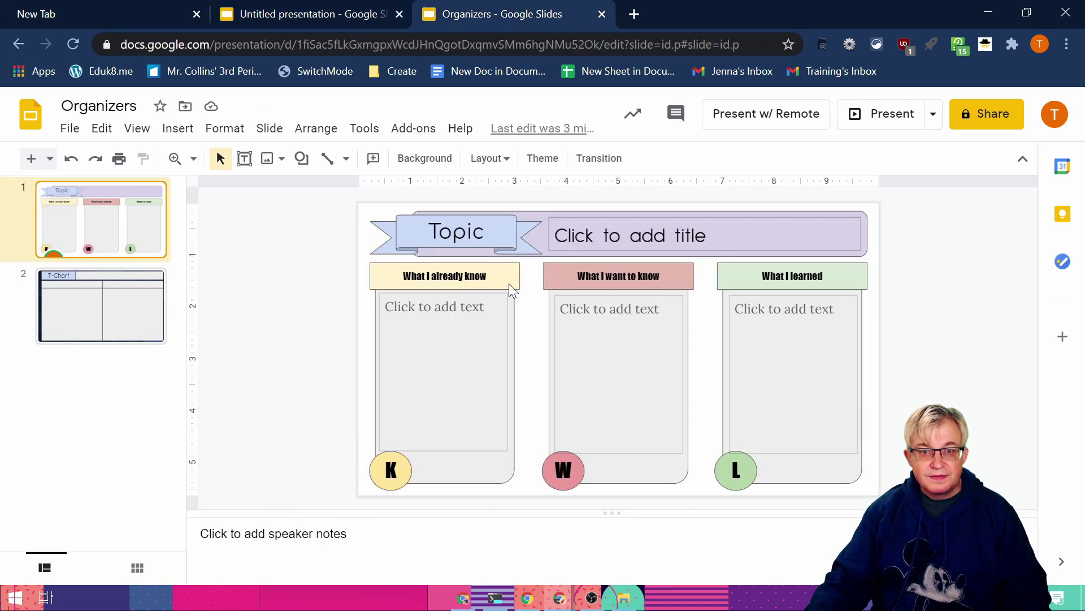
{"action": "left_click", "coordinate": [277, 17]}
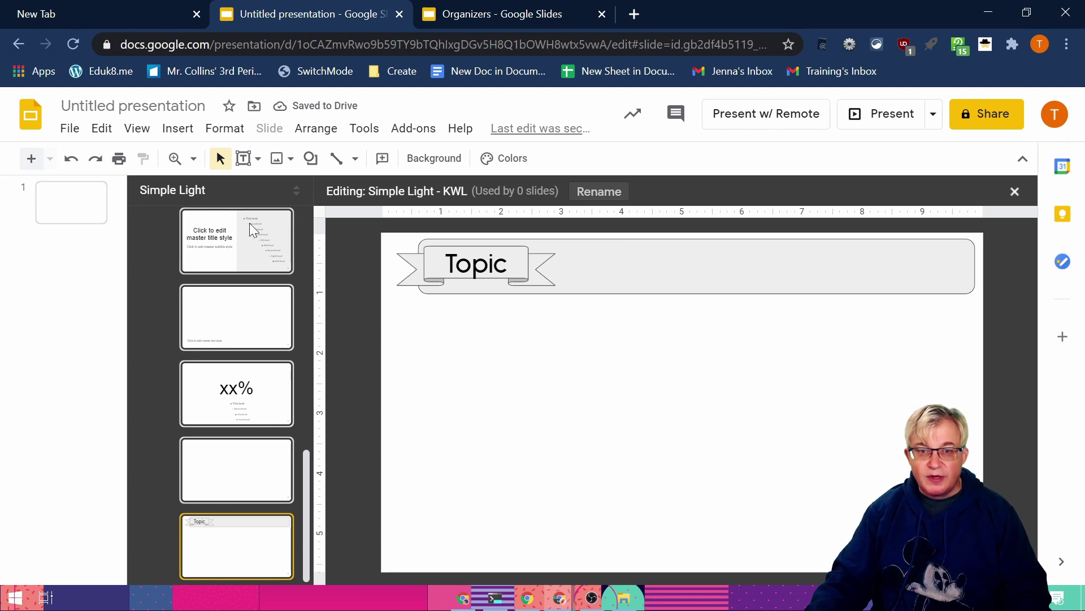
{"action": "left_click", "coordinate": [255, 160]}
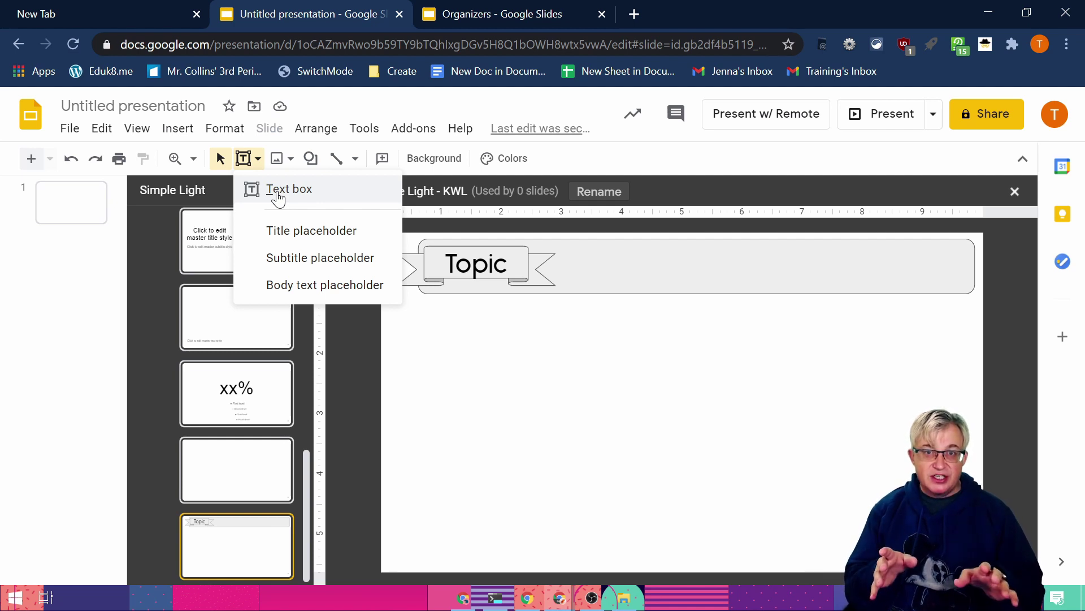
Step: Add a middle-aligned title placeholder filling the banner beside the Topic ribbon
{"action": "left_click", "coordinate": [305, 231]}
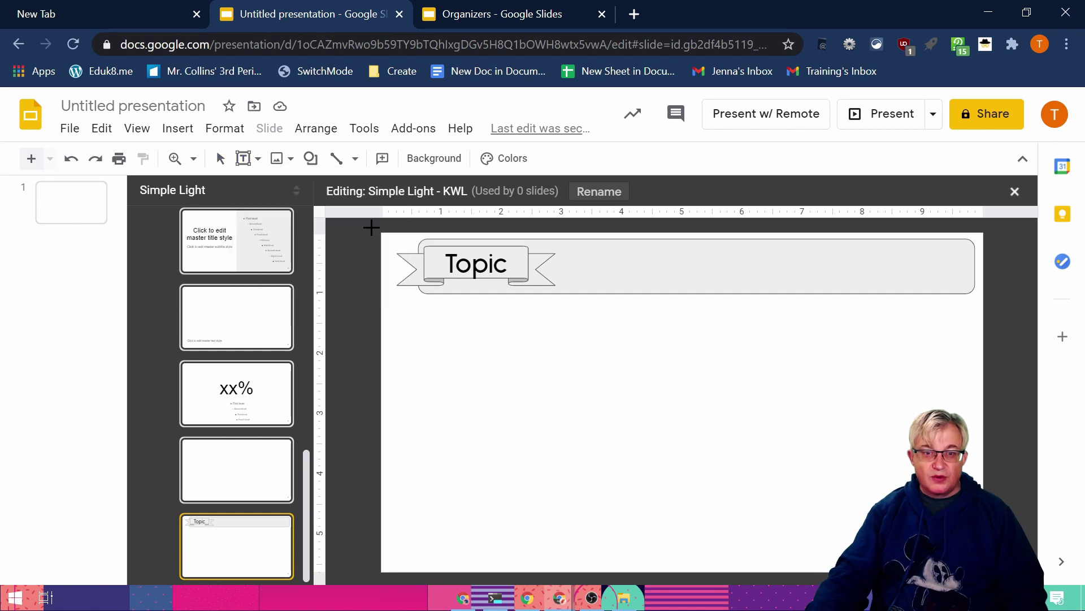
{"action": "left_click_drag", "start_coordinate": [568, 245], "coordinate": [958, 285]}
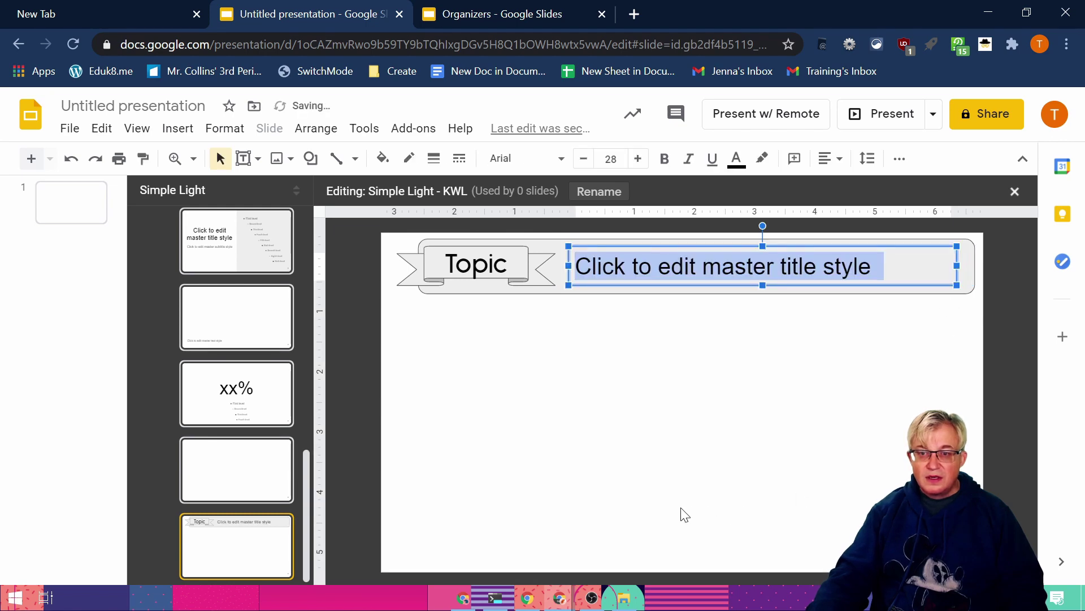
{"action": "left_click", "coordinate": [826, 158]}
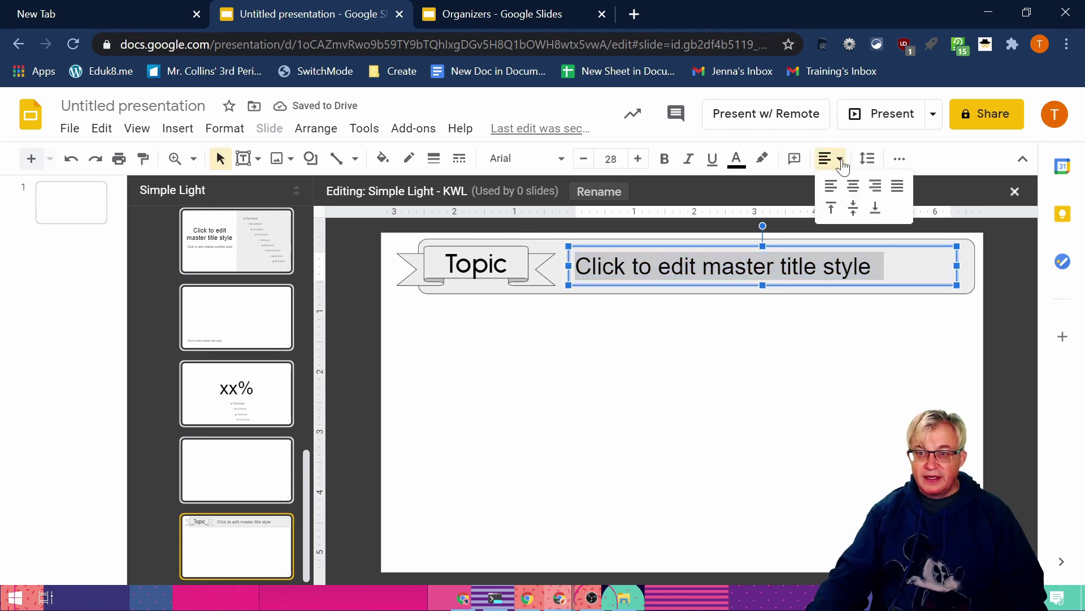
{"action": "left_click", "coordinate": [853, 215]}
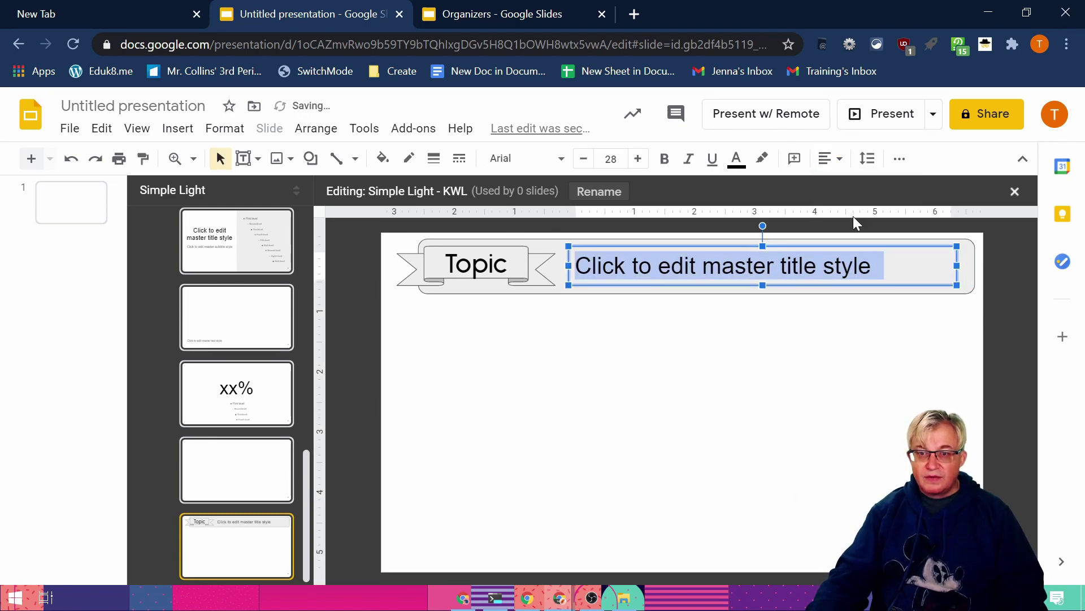
{"action": "left_click", "coordinate": [762, 284]}
{"action": "left_click_drag", "start_coordinate": [763, 286], "coordinate": [763, 294]}
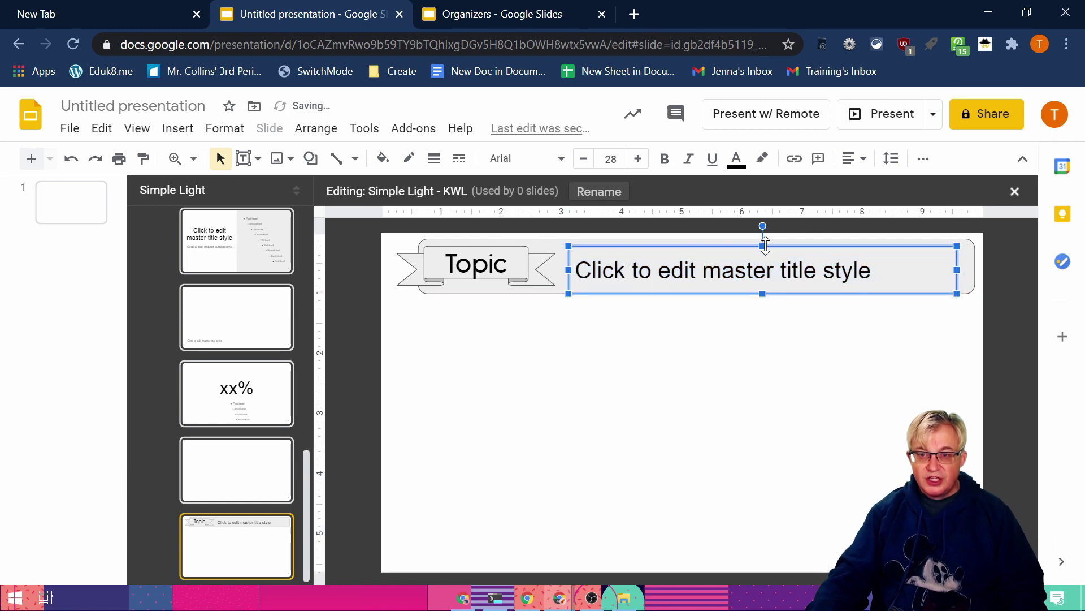
{"action": "left_click_drag", "start_coordinate": [764, 245], "coordinate": [766, 236]}
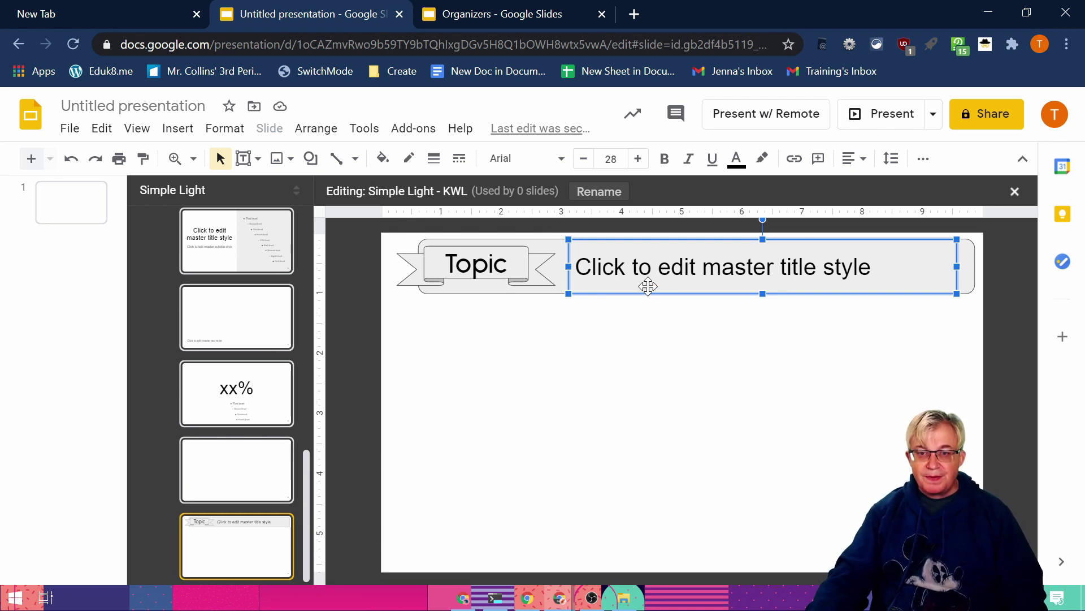
{"action": "left_click", "coordinate": [858, 159]}
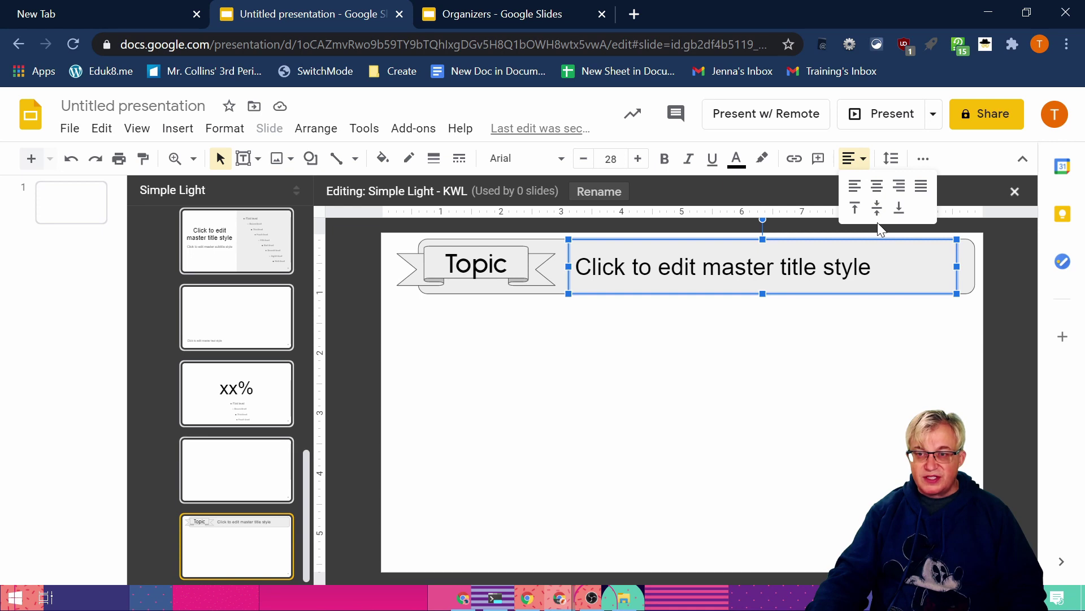
{"action": "left_click", "coordinate": [719, 405]}
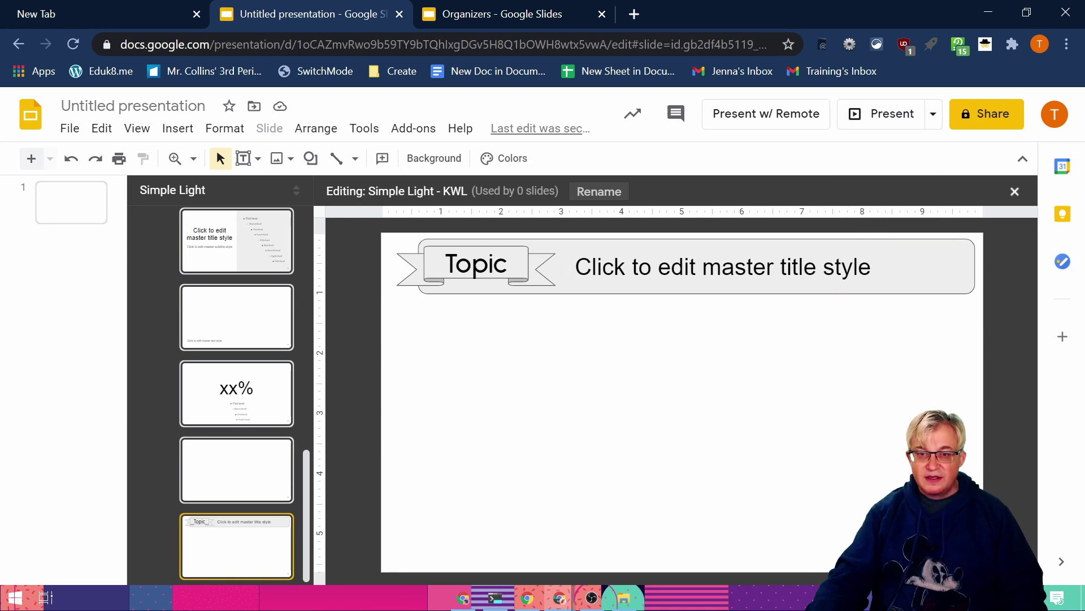
Step: Set the title placeholder's font to Sulphur Point
{"action": "left_click", "coordinate": [665, 239]}
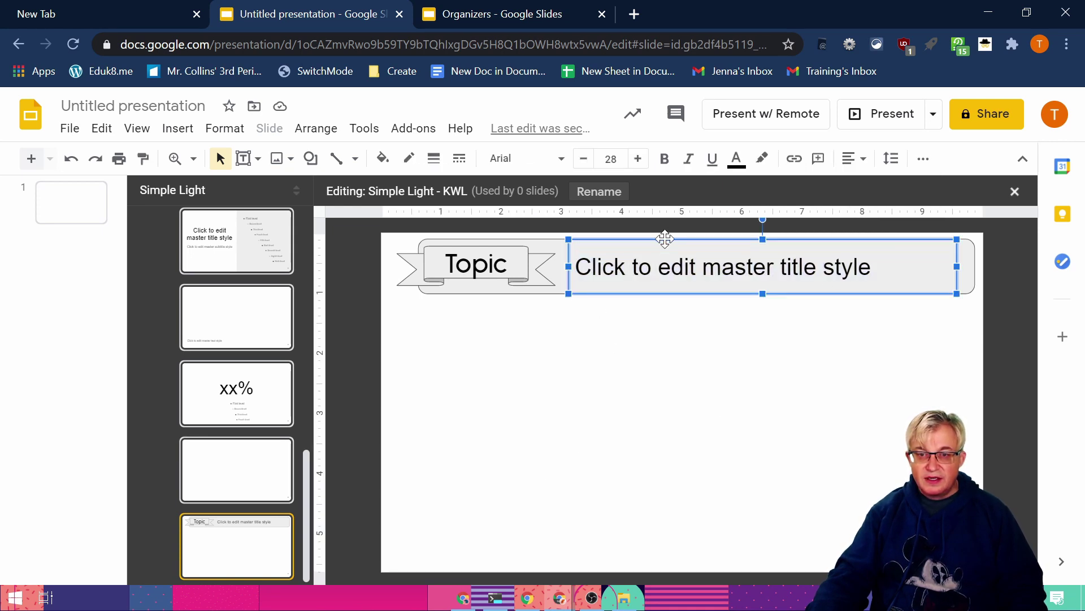
{"action": "left_click", "coordinate": [517, 158]}
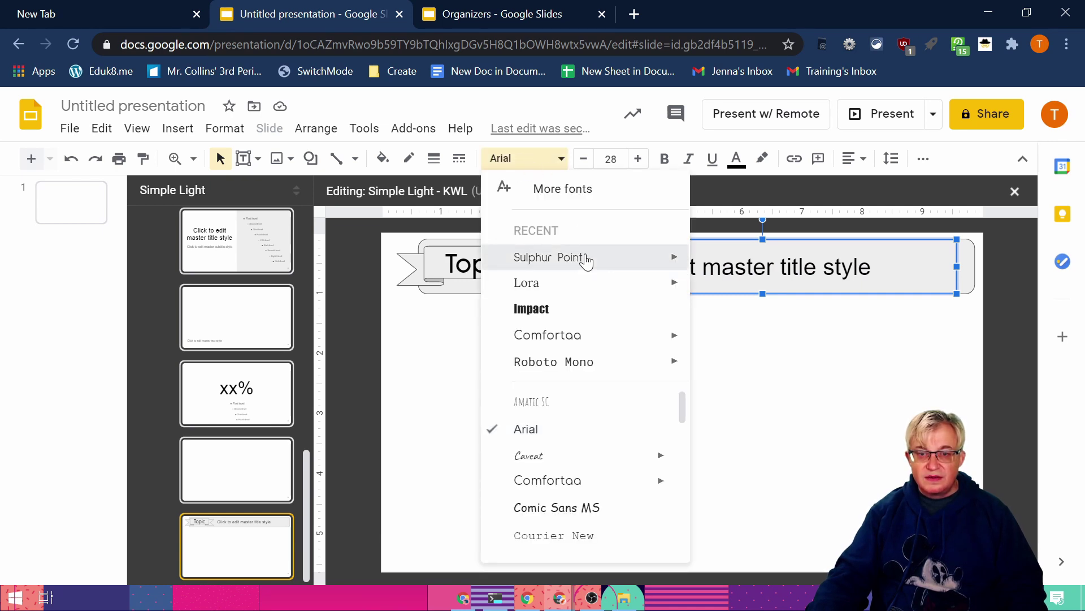
{"action": "left_click", "coordinate": [584, 259]}
{"action": "left_click", "coordinate": [803, 348]}
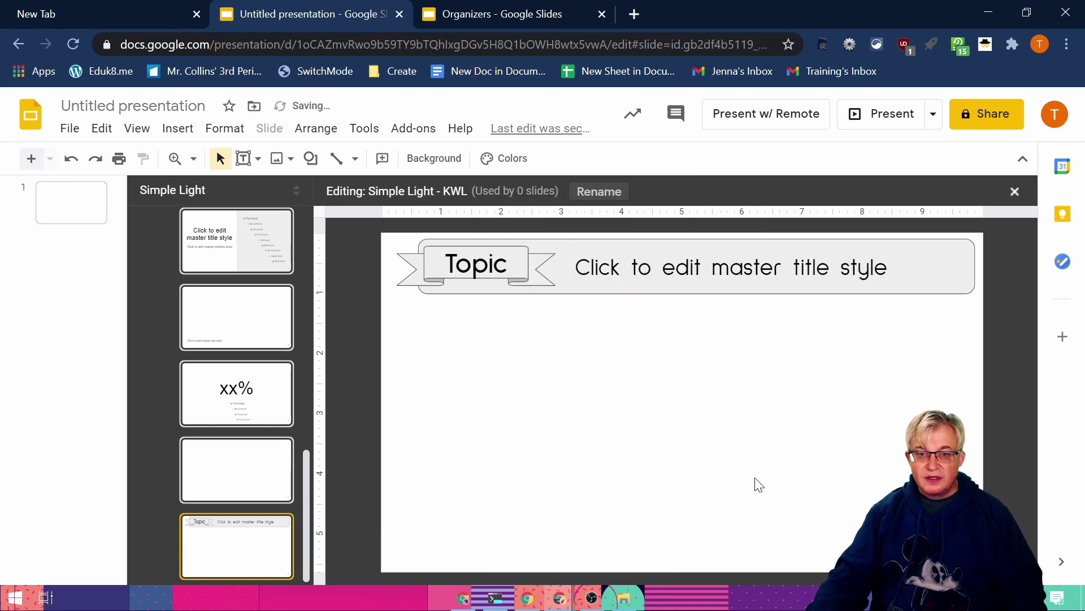
Step: Add a test slide with the KWL layout titled 'This is my title'
{"action": "left_click", "coordinate": [66, 195]}
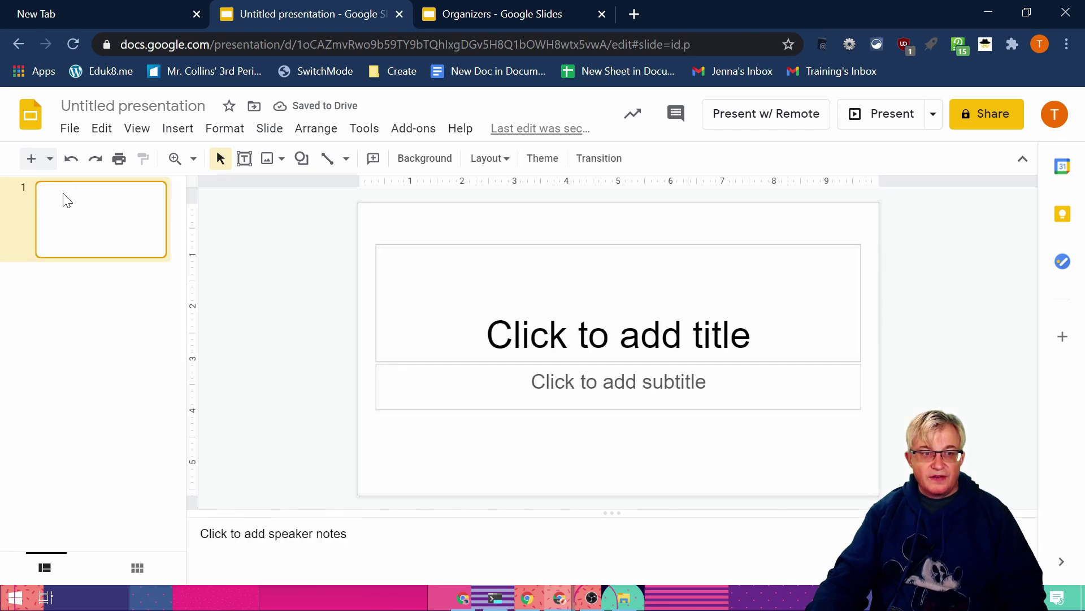
{"action": "left_click", "coordinate": [48, 161]}
{"action": "scroll", "coordinate": [320, 448], "scroll_direction": "down", "scroll_amount": 1}
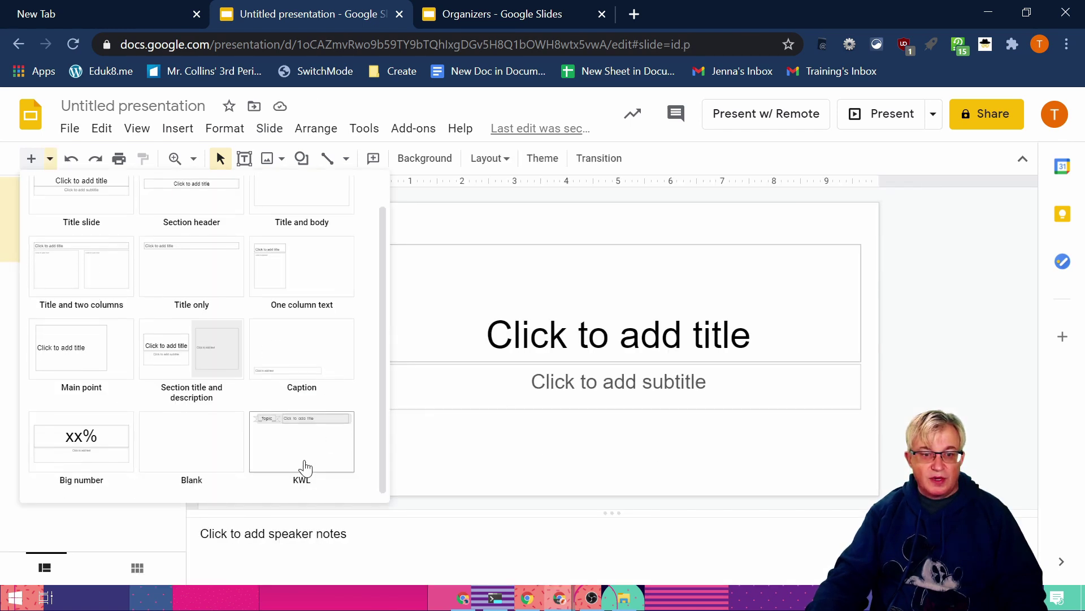
{"action": "left_click", "coordinate": [302, 464]}
{"action": "left_click", "coordinate": [871, 251]}
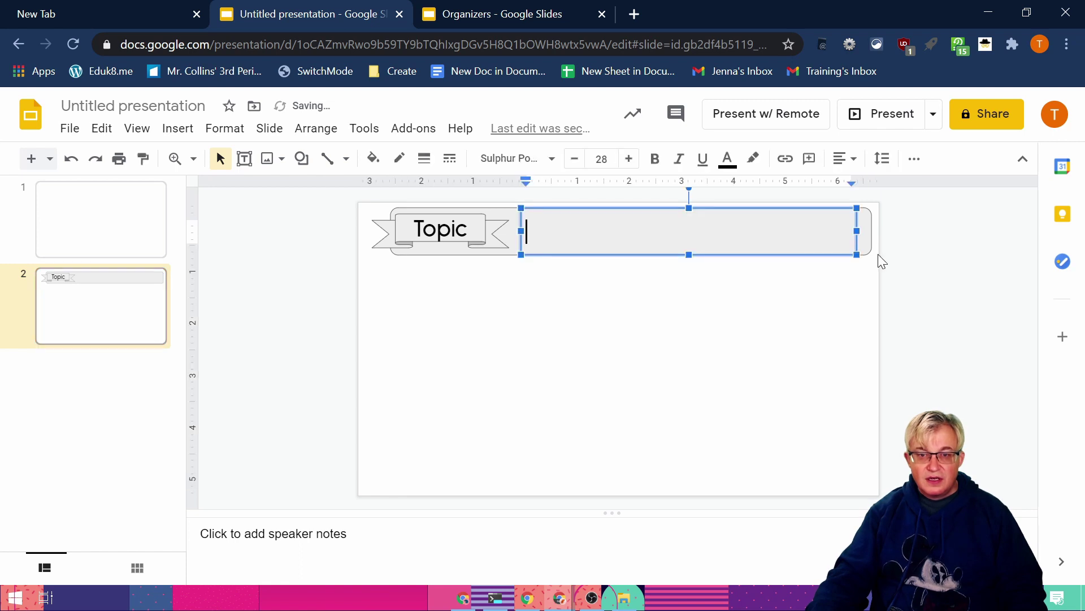
{"action": "type", "text": "This is my title"}
{"action": "key", "text": "Return"}
{"action": "key", "text": "BackSpace"}
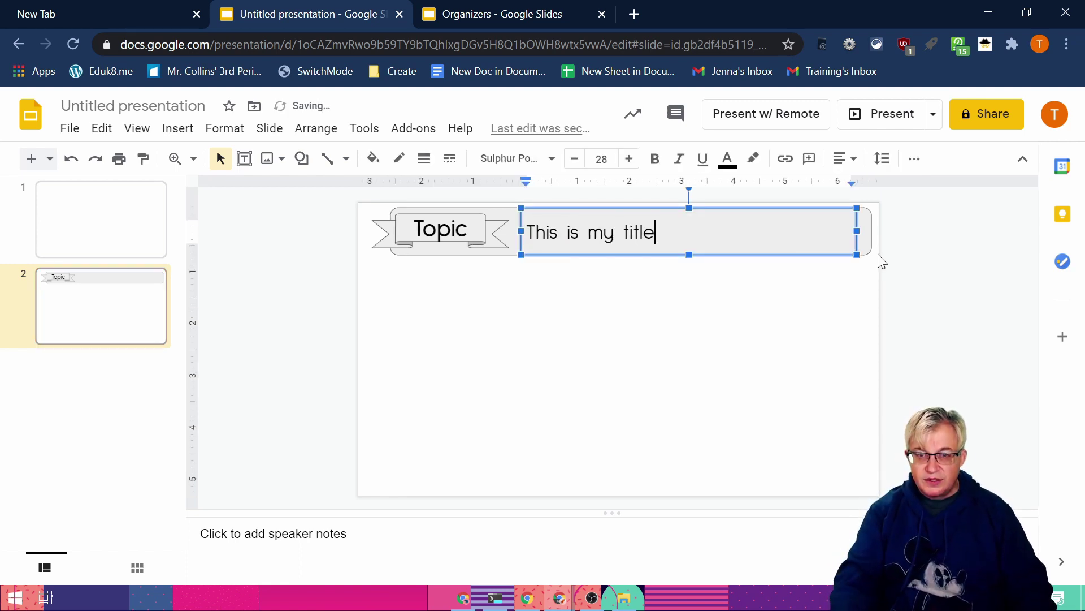
{"action": "left_click", "coordinate": [740, 332]}
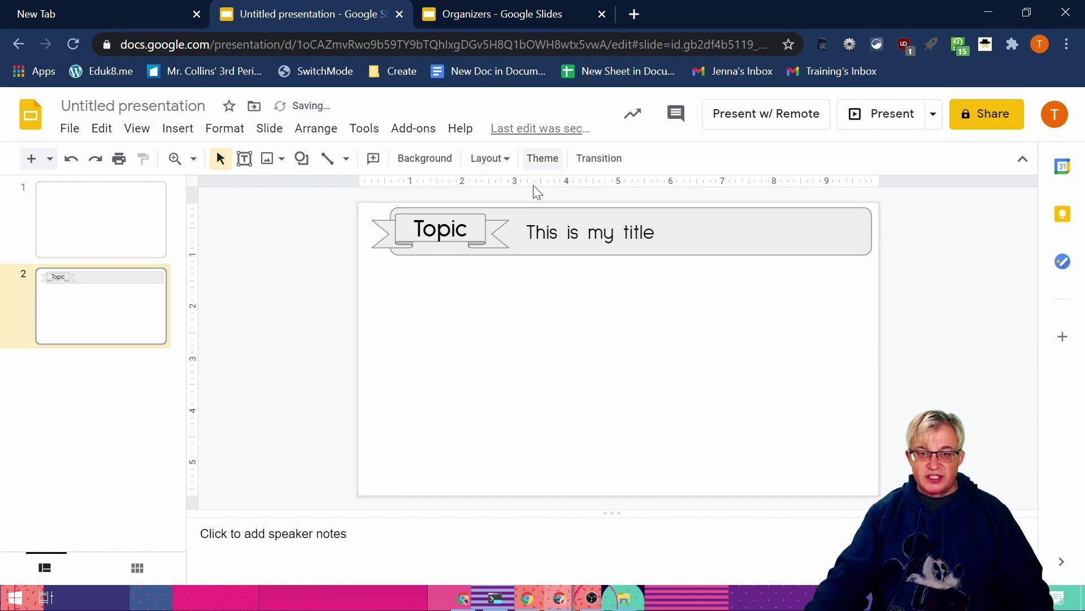
Step: Delete test slide 2 and bring up the View options for the master editor
{"action": "right_click", "coordinate": [13, 301]}
{"action": "left_click", "coordinate": [382, 322]}
{"action": "right_click", "coordinate": [61, 298]}
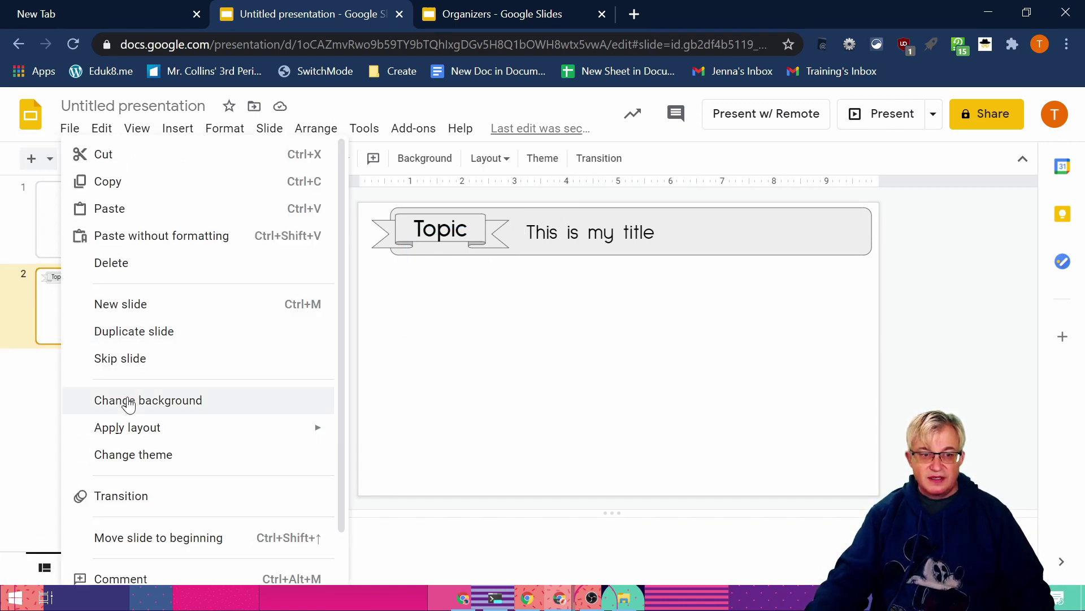
{"action": "left_click", "coordinate": [145, 265]}
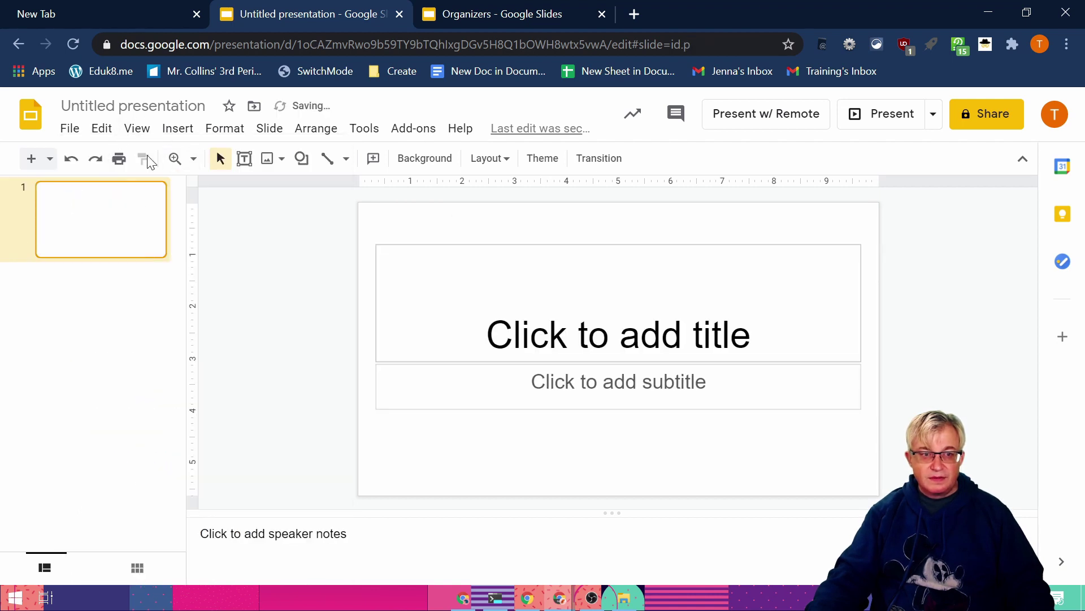
{"action": "left_click", "coordinate": [137, 128]}
Step: Open the KWL layout in the theme editor, checking the Organizers original for reference
{"action": "left_click", "coordinate": [169, 242]}
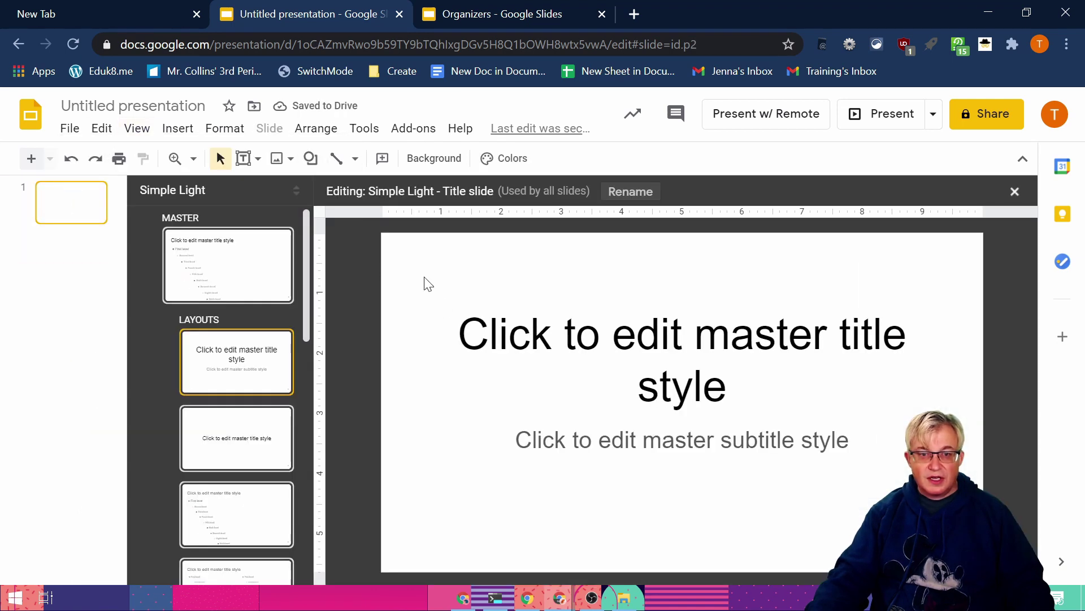
{"action": "left_click", "coordinate": [236, 442]}
{"action": "scroll", "coordinate": [256, 505], "scroll_direction": "down", "scroll_amount": 5}
{"action": "left_click", "coordinate": [257, 531]}
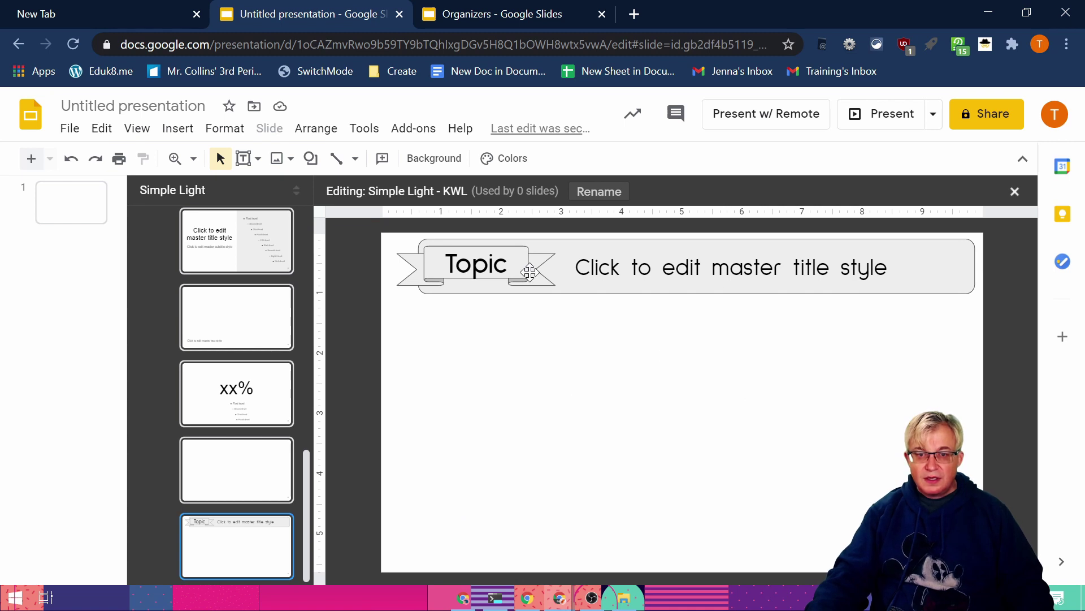
{"action": "left_click", "coordinate": [446, 17]}
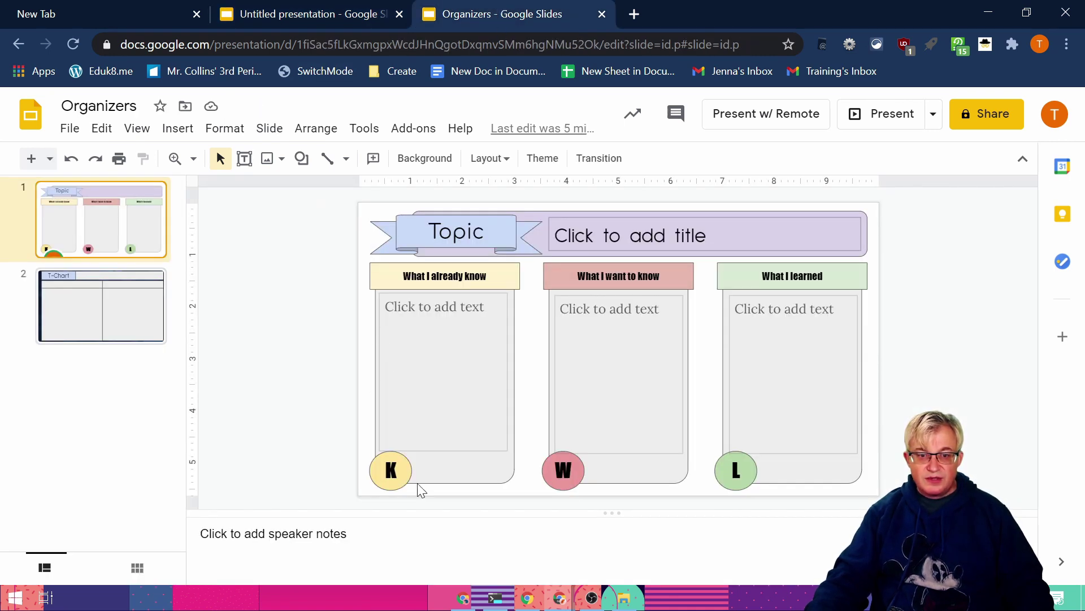
{"action": "left_click", "coordinate": [259, 18]}
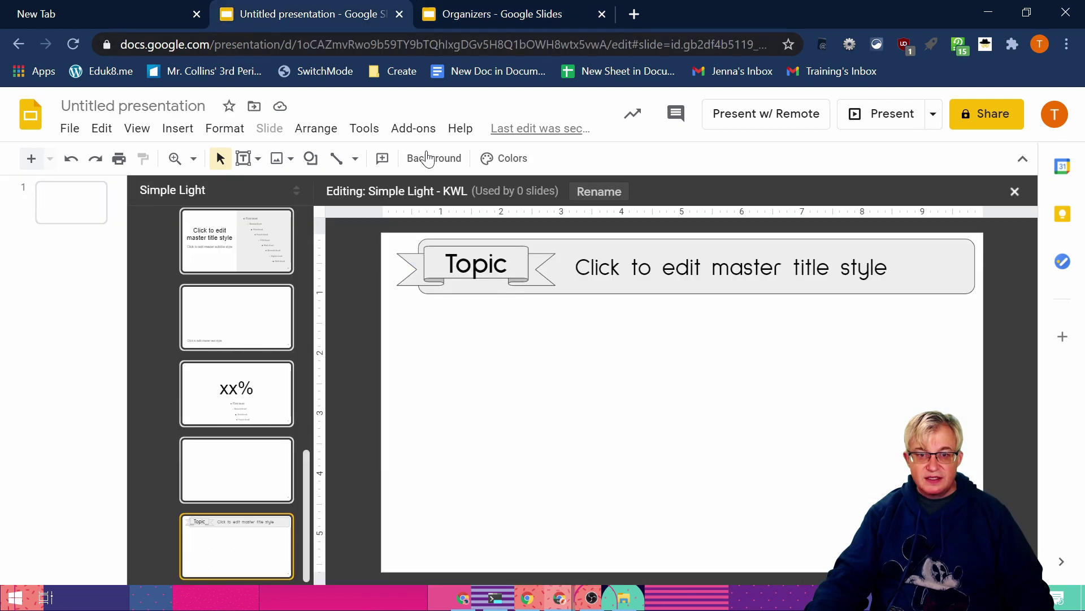
Step: Draw a tall rectangle on the left below the banner
{"action": "left_click", "coordinate": [310, 158]}
{"action": "mouse_move", "coordinate": [395, 208]}
{"action": "left_click", "coordinate": [447, 196]}
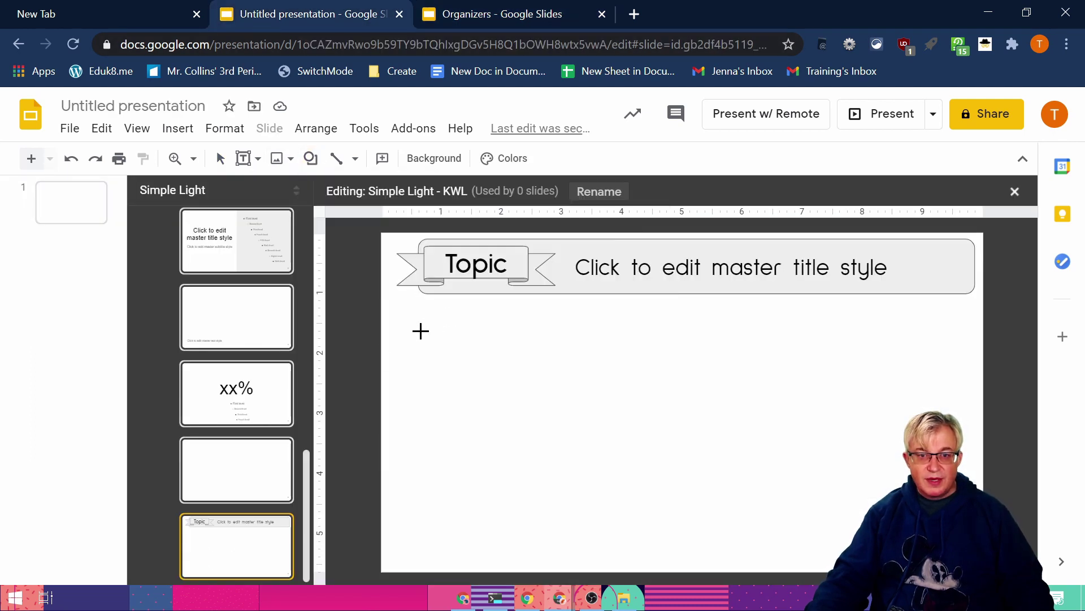
{"action": "left_click_drag", "start_coordinate": [398, 304], "coordinate": [573, 557]}
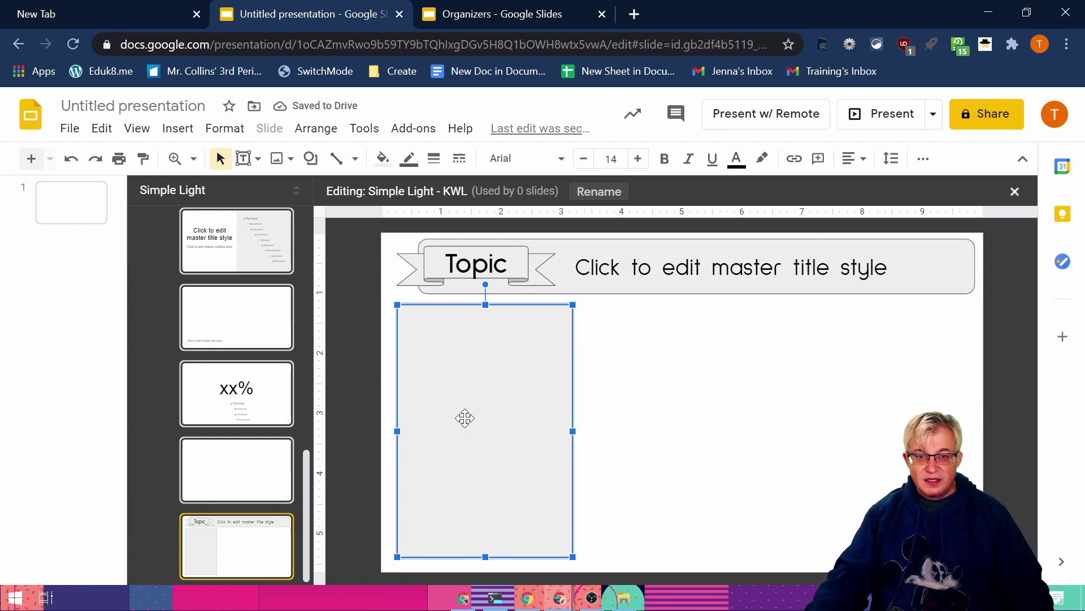
Step: Duplicate the rectangle and move the copy to the middle of the slide
{"action": "right_click", "coordinate": [465, 417]}
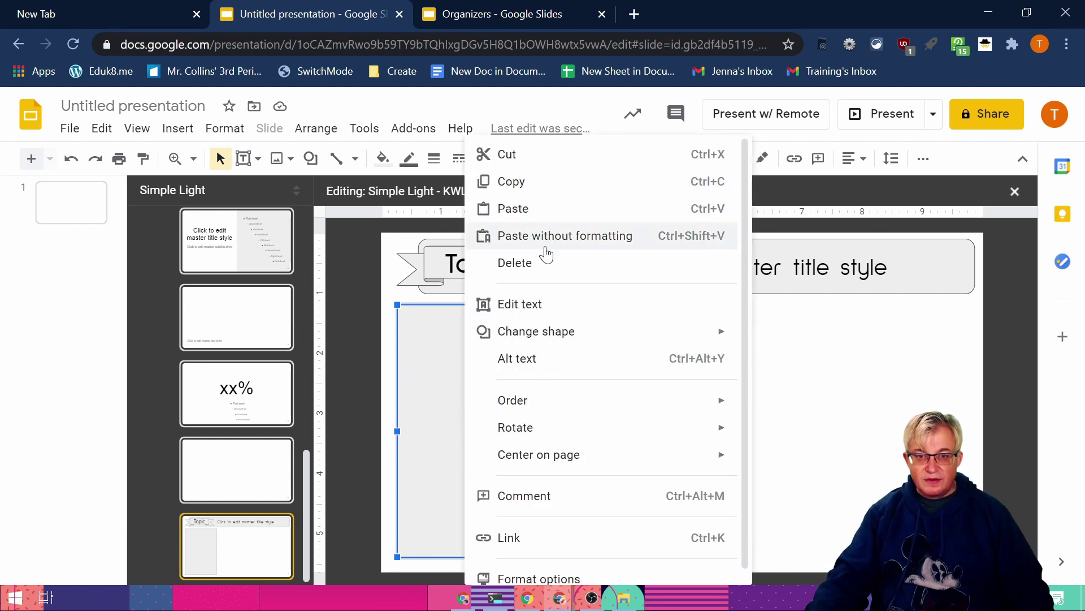
{"action": "scroll", "coordinate": [532, 466], "scroll_direction": "down", "scroll_amount": 1}
{"action": "scroll", "coordinate": [531, 467], "scroll_direction": "up", "scroll_amount": 1}
{"action": "left_click", "coordinate": [436, 454]}
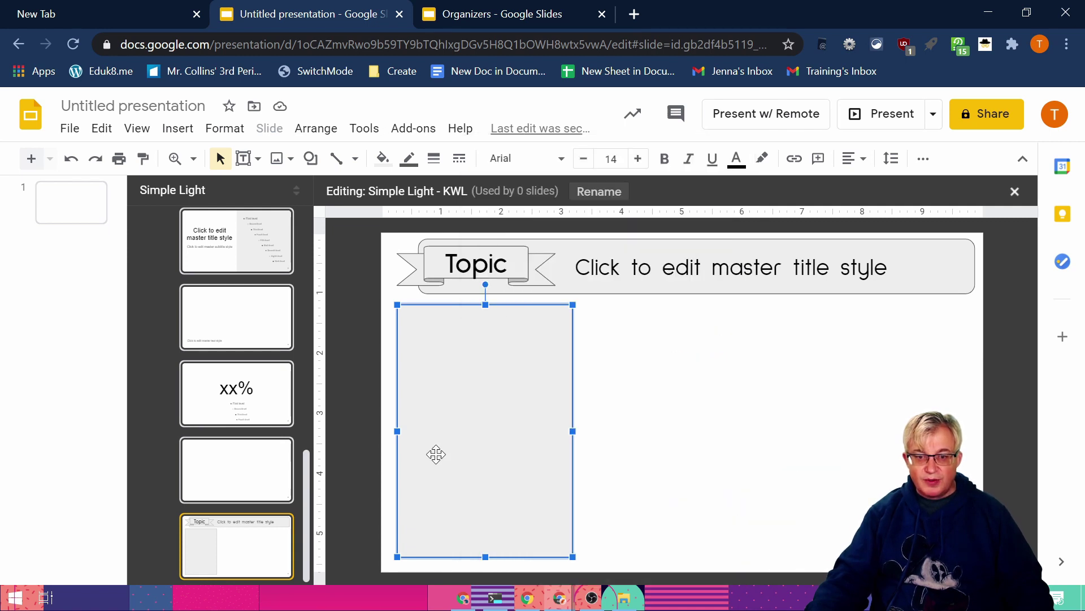
{"action": "left_click", "coordinate": [101, 128]}
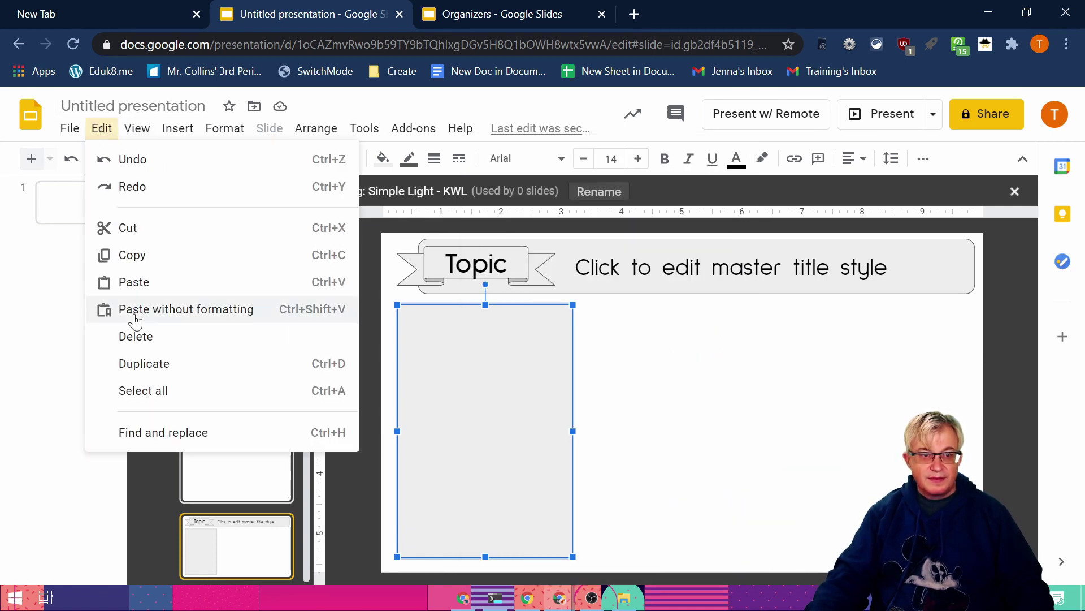
{"action": "left_click", "coordinate": [145, 363]}
{"action": "left_click_drag", "start_coordinate": [436, 402], "coordinate": [688, 399]}
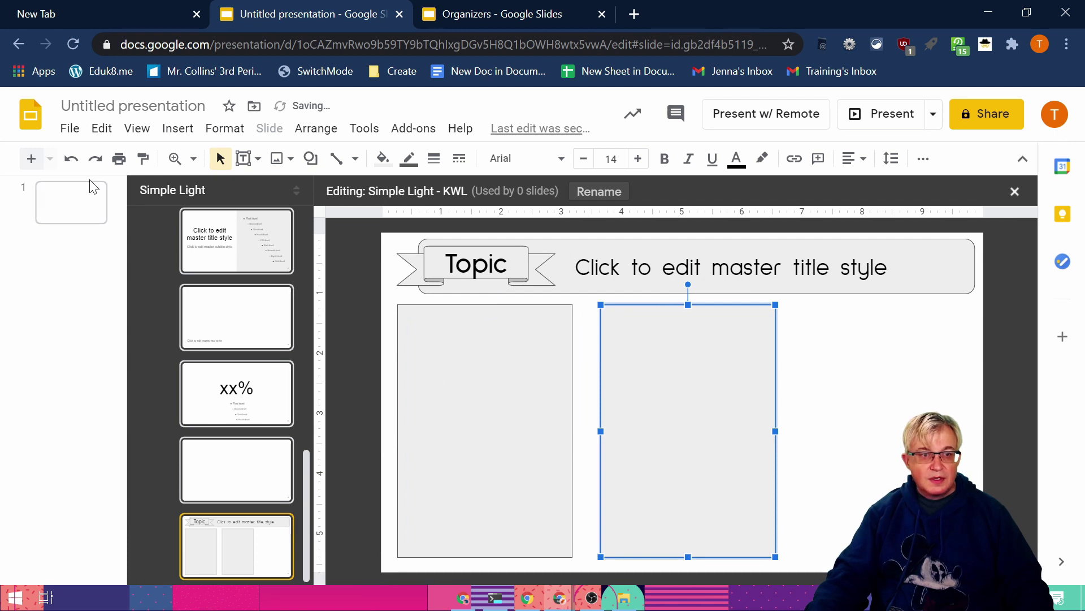
Step: Duplicate the middle rectangle and place the copy on the right side
{"action": "left_click", "coordinate": [101, 129]}
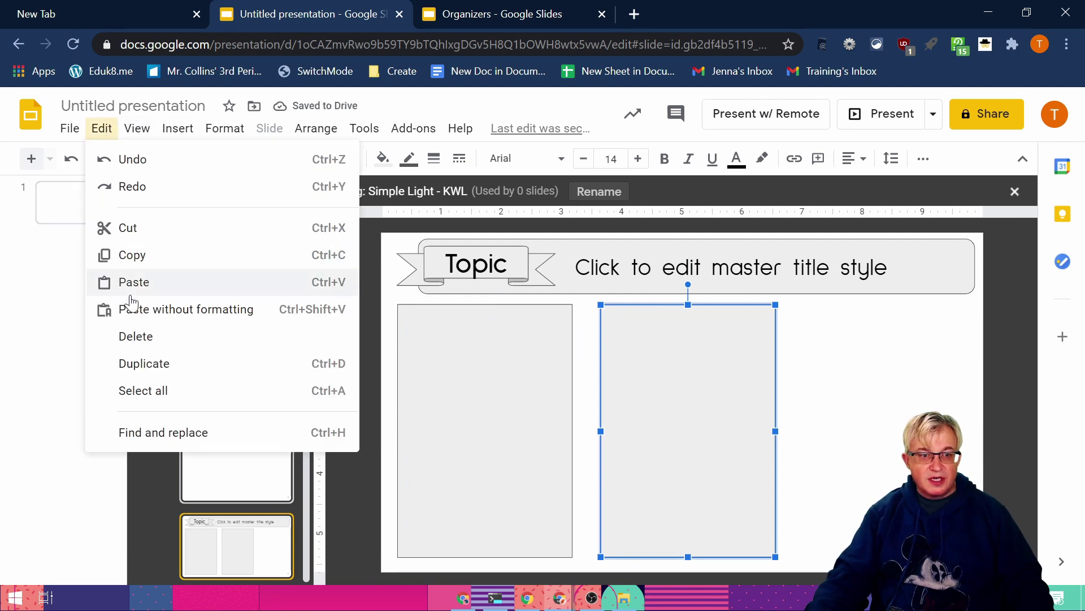
{"action": "left_click", "coordinate": [154, 374]}
{"action": "left_click_drag", "start_coordinate": [758, 424], "coordinate": [946, 415]}
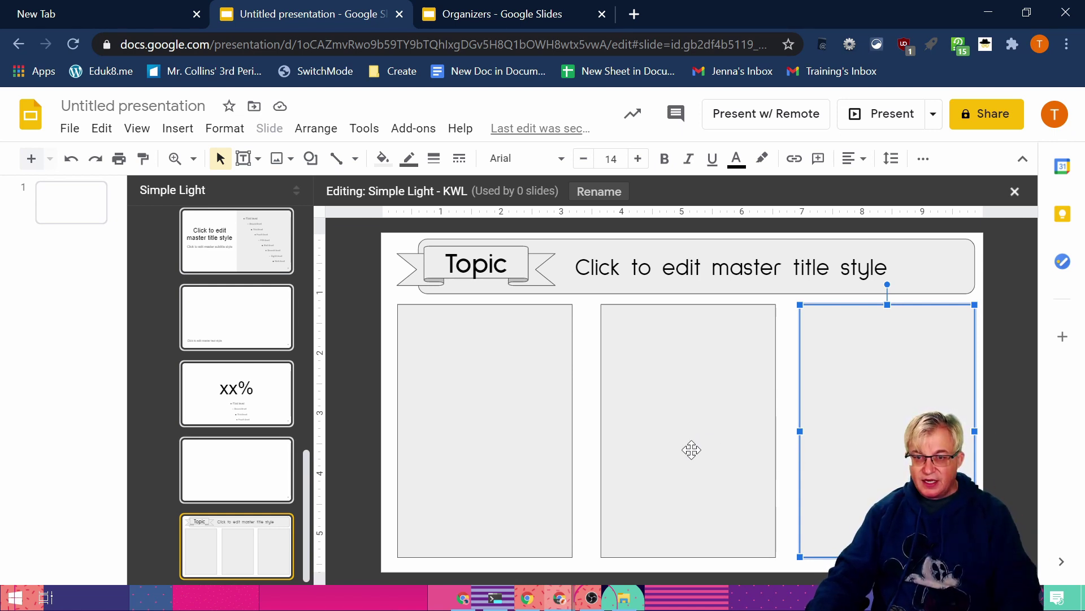
Step: Distribute the three column boxes horizontally
{"action": "left_click", "coordinate": [691, 449], "text": "shift"}
{"action": "left_click", "coordinate": [507, 445], "text": "shift"}
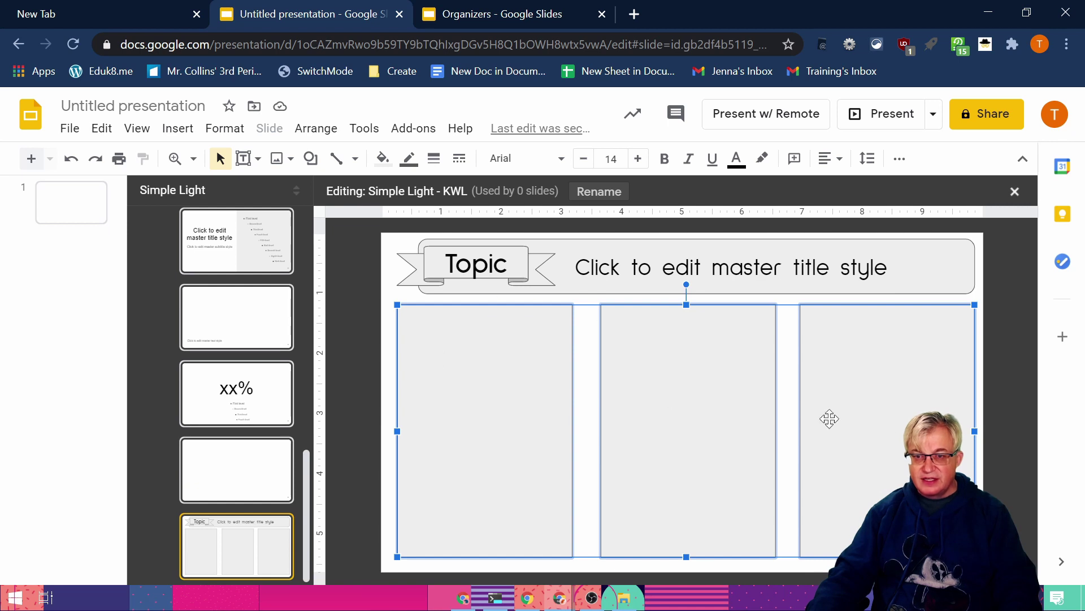
{"action": "left_click", "coordinate": [316, 135]}
{"action": "mouse_move", "coordinate": [351, 235]}
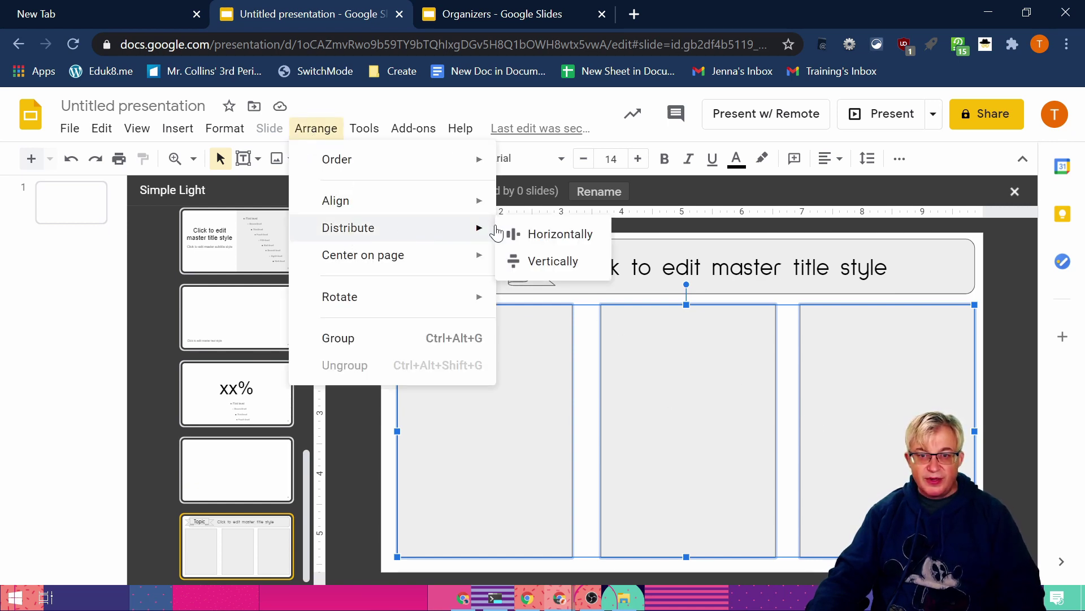
{"action": "left_click", "coordinate": [526, 238]}
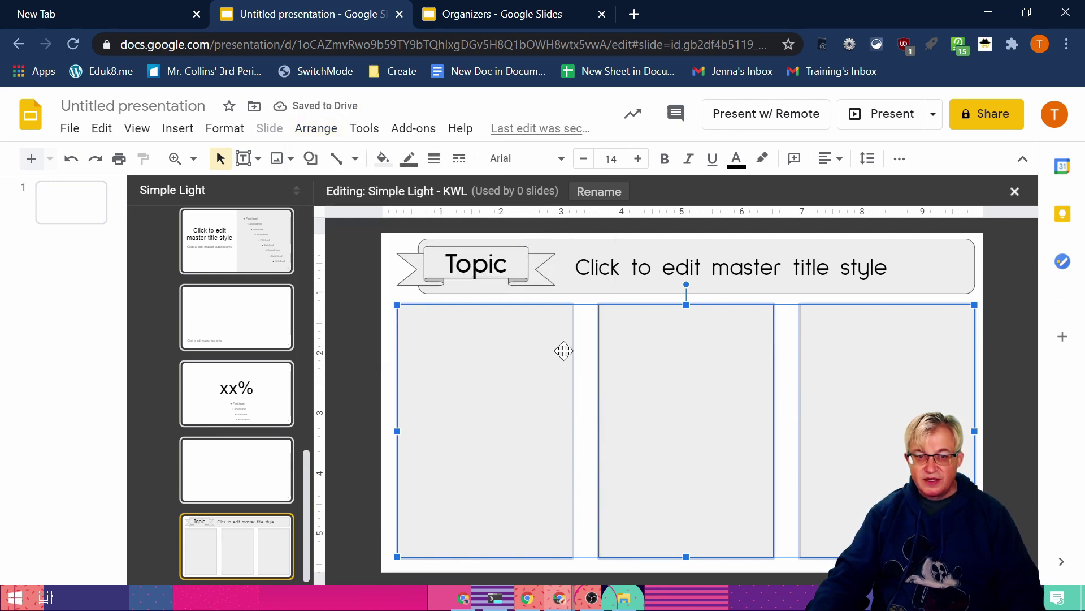
Step: Reposition the middle and right column boxes by hand
{"action": "left_click", "coordinate": [1003, 360]}
{"action": "left_click", "coordinate": [654, 444]}
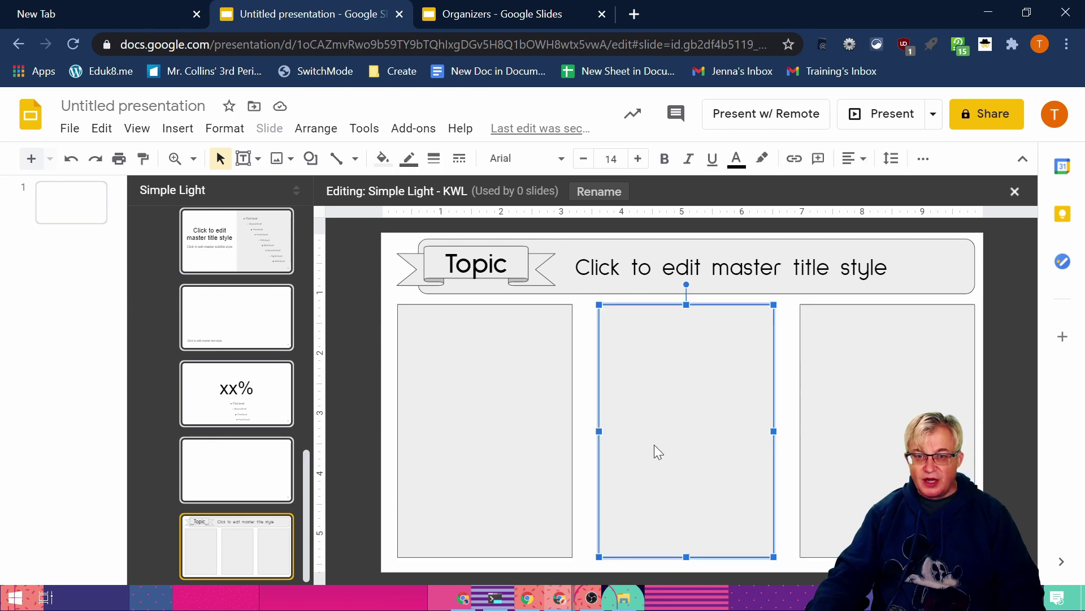
{"action": "left_click", "coordinate": [477, 456], "text": "shift"}
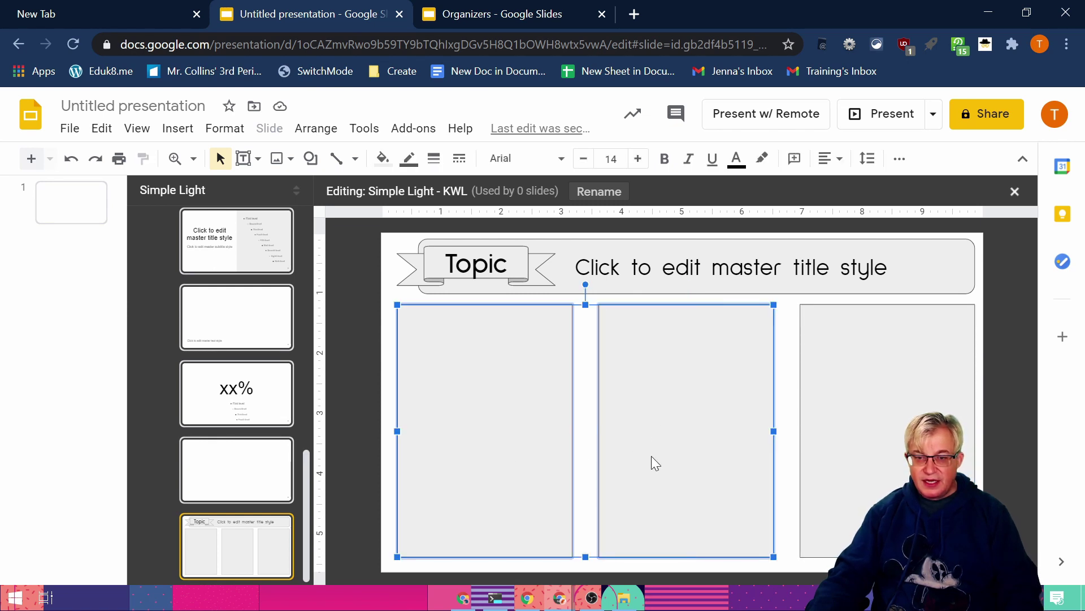
{"action": "left_click", "coordinate": [890, 452], "text": "shift"}
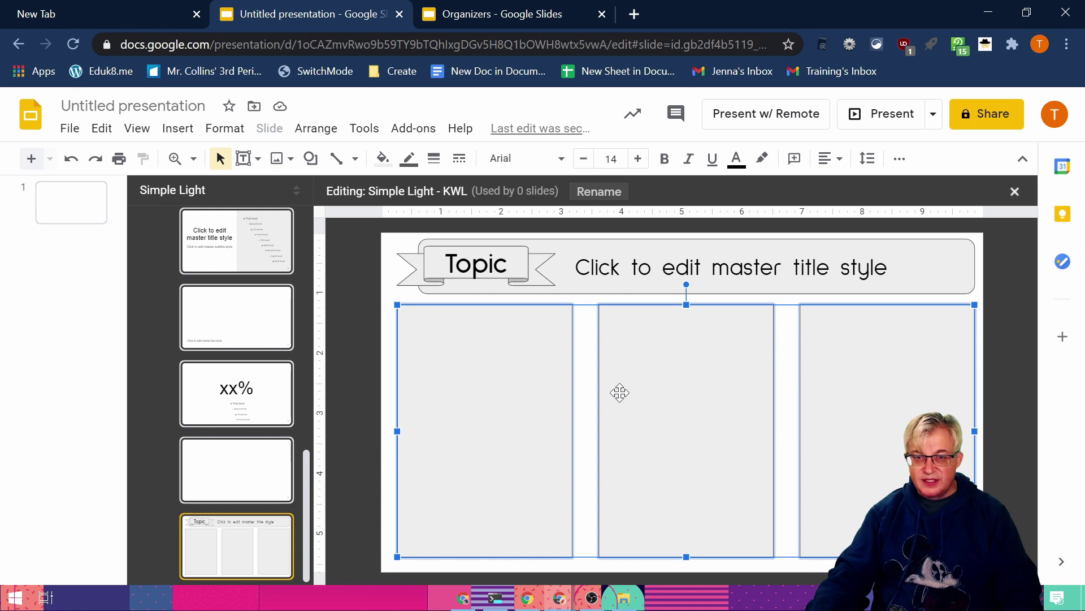
{"action": "left_click", "coordinate": [1015, 401]}
{"action": "left_click_drag", "start_coordinate": [841, 425], "coordinate": [795, 425]}
{"action": "left_click_drag", "start_coordinate": [645, 429], "coordinate": [583, 430]}
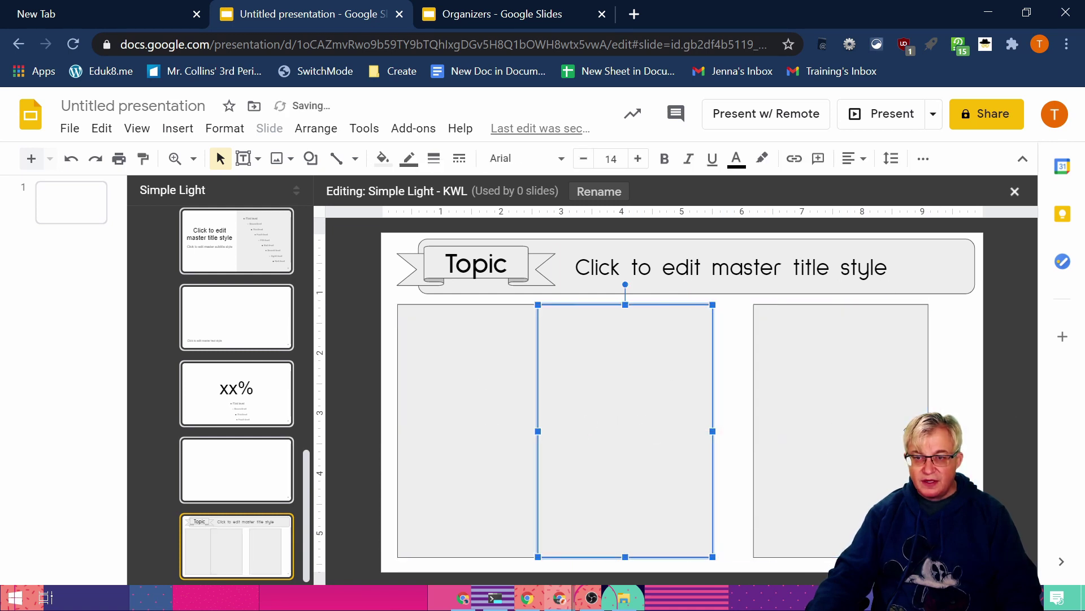
{"action": "left_click_drag", "start_coordinate": [852, 431], "coordinate": [898, 431]}
Step: Distribute all three column boxes horizontally again so they are evenly spaced
{"action": "left_click", "coordinate": [468, 437]}
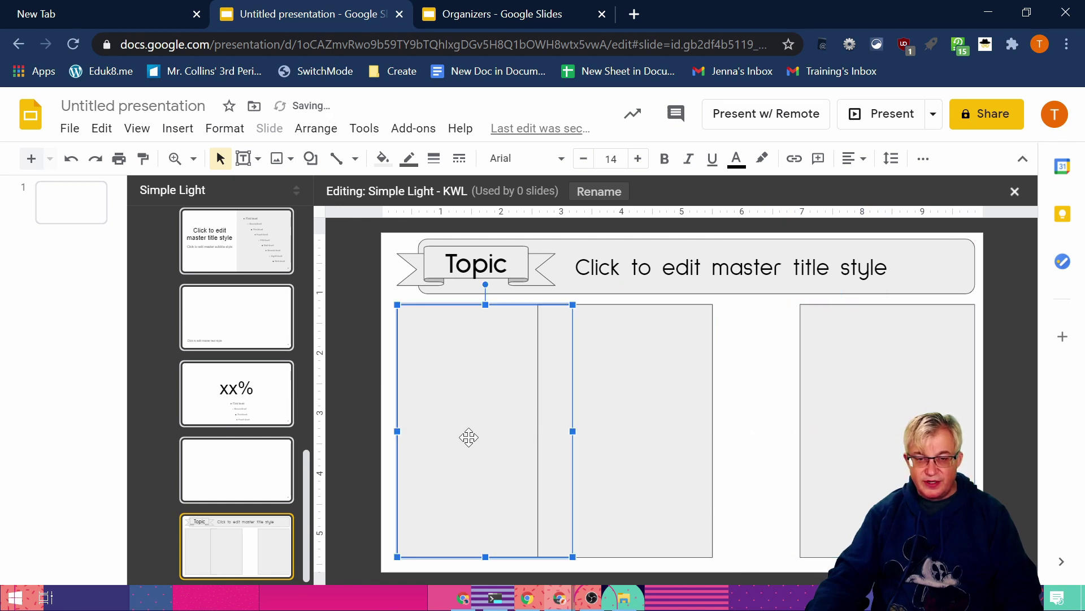
{"action": "left_click", "coordinate": [646, 436], "text": "shift"}
{"action": "left_click", "coordinate": [871, 432], "text": "shift"}
{"action": "left_click", "coordinate": [316, 128]}
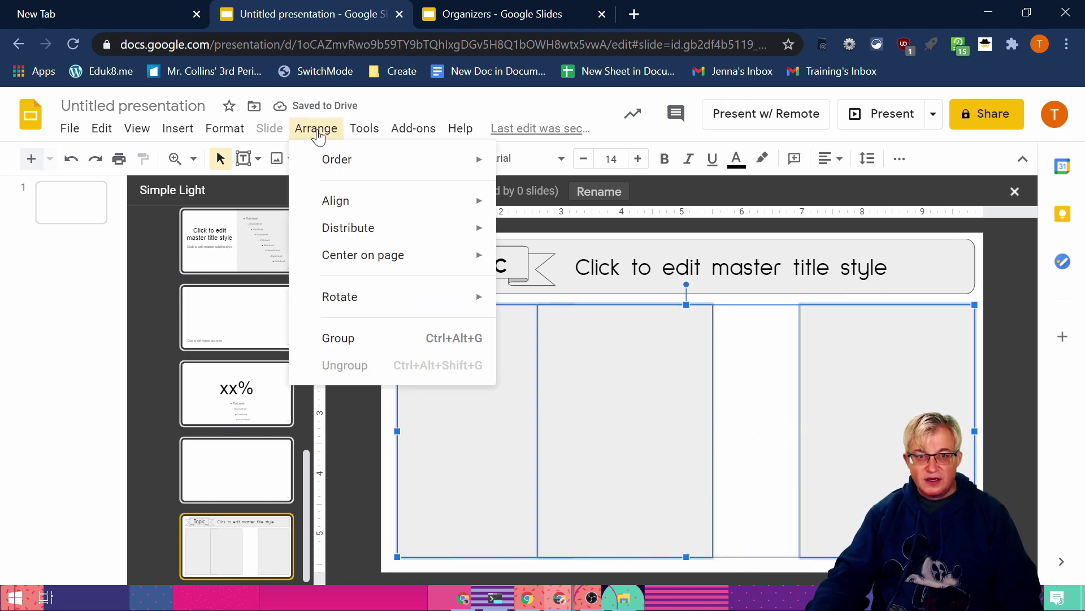
{"action": "mouse_move", "coordinate": [380, 228]}
{"action": "left_click", "coordinate": [558, 233]}
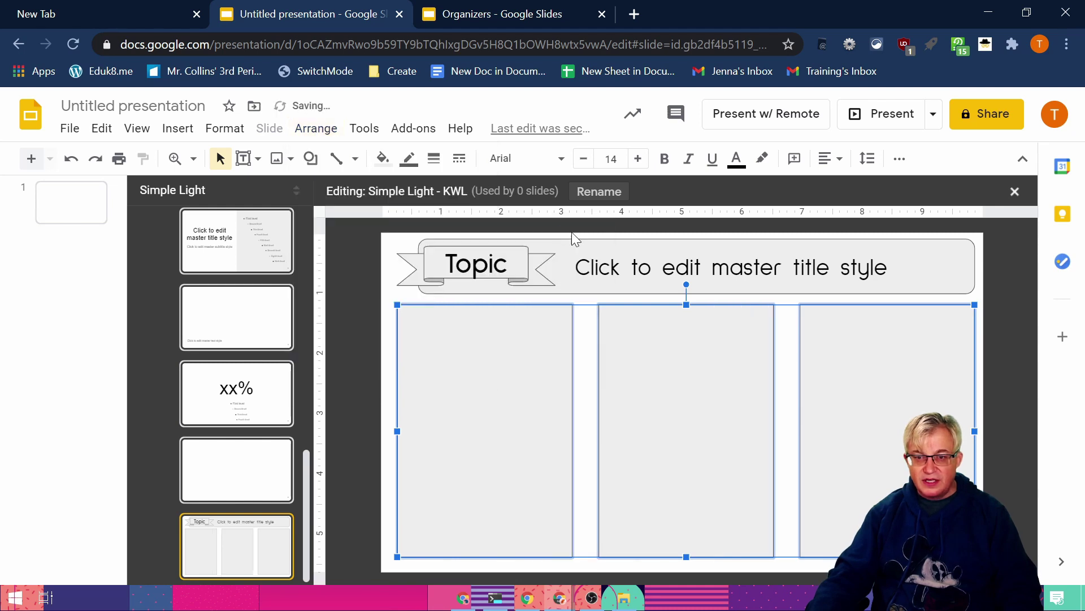
{"action": "left_click", "coordinate": [1019, 366]}
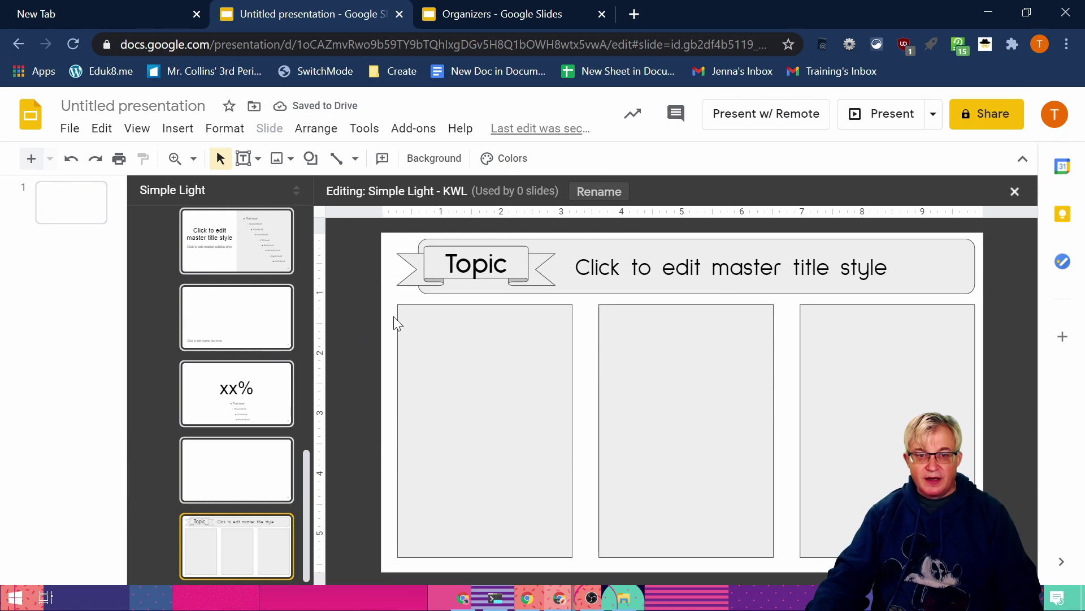
Step: Draw a header rectangle across the top of the first column
{"action": "left_click", "coordinate": [511, 13]}
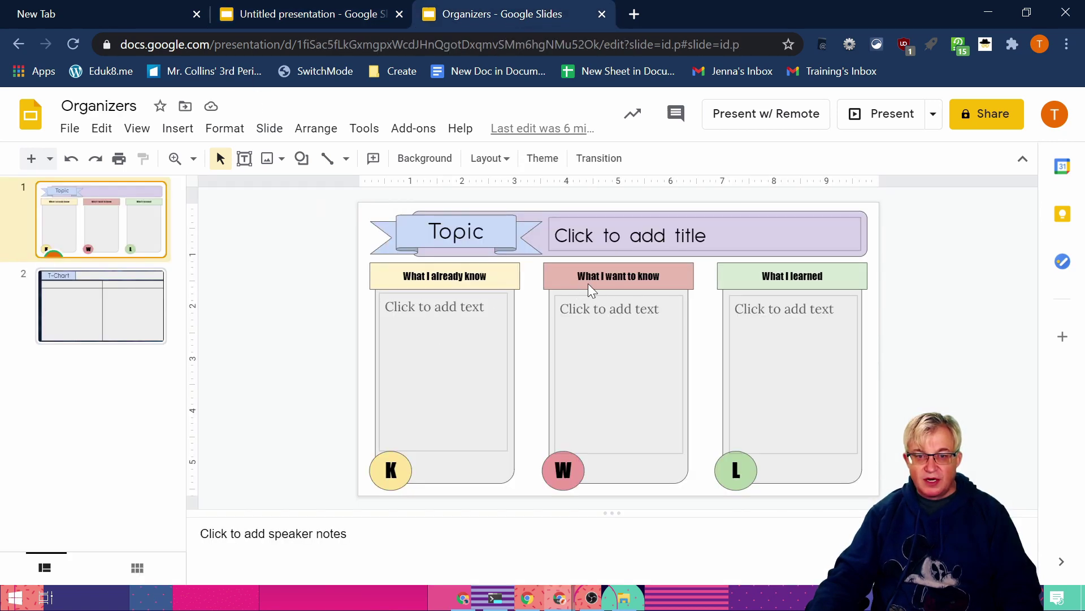
{"action": "left_click", "coordinate": [331, 13]}
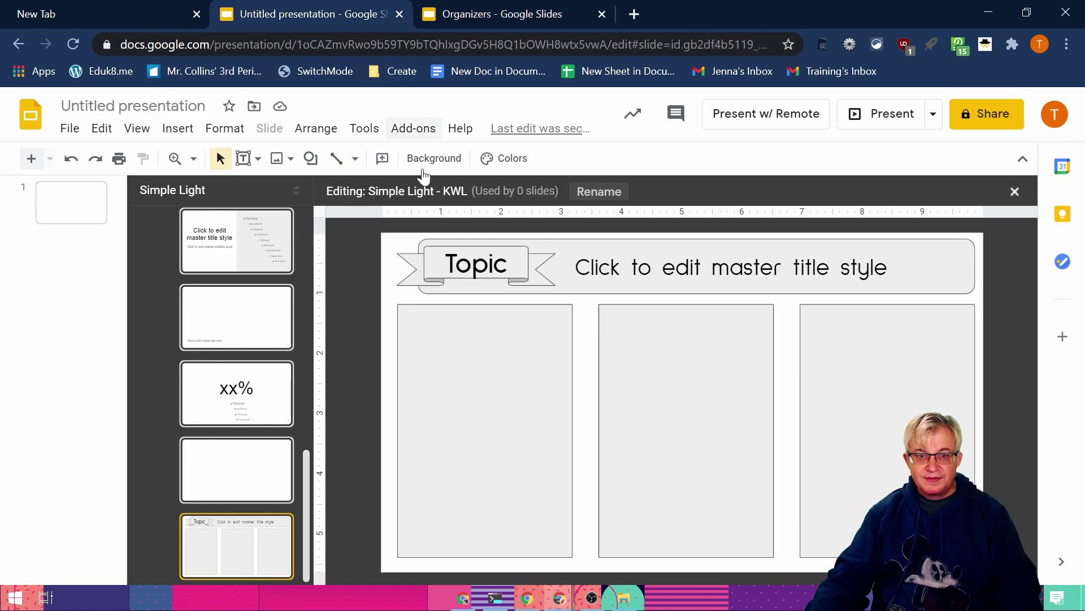
{"action": "left_click", "coordinate": [278, 164]}
{"action": "left_click", "coordinate": [310, 158]}
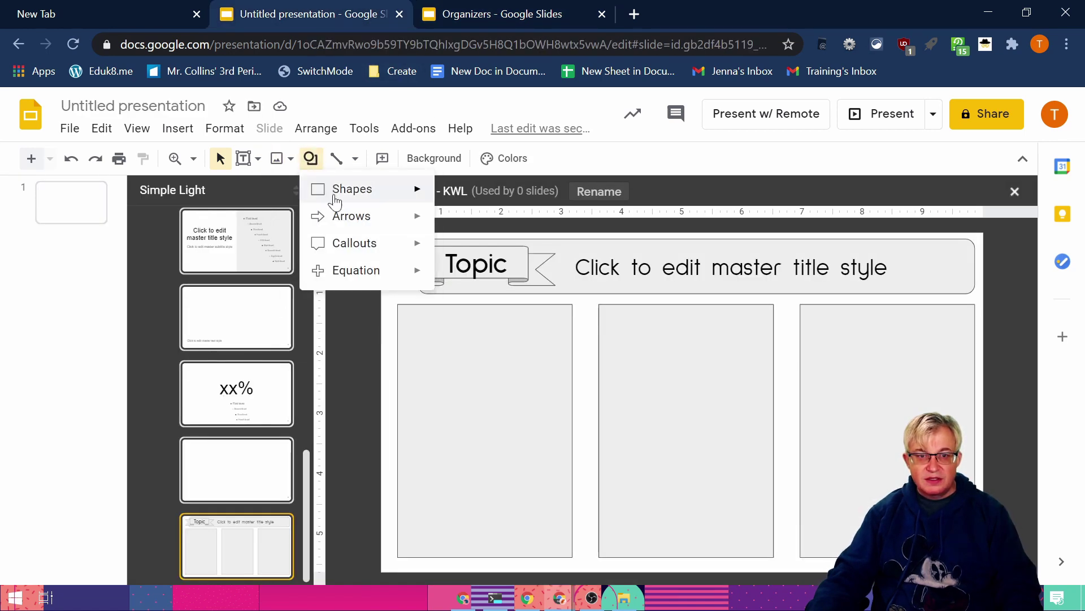
{"action": "mouse_move", "coordinate": [417, 189]}
{"action": "left_click", "coordinate": [447, 206]}
{"action": "left_click_drag", "start_coordinate": [390, 298], "coordinate": [580, 323]}
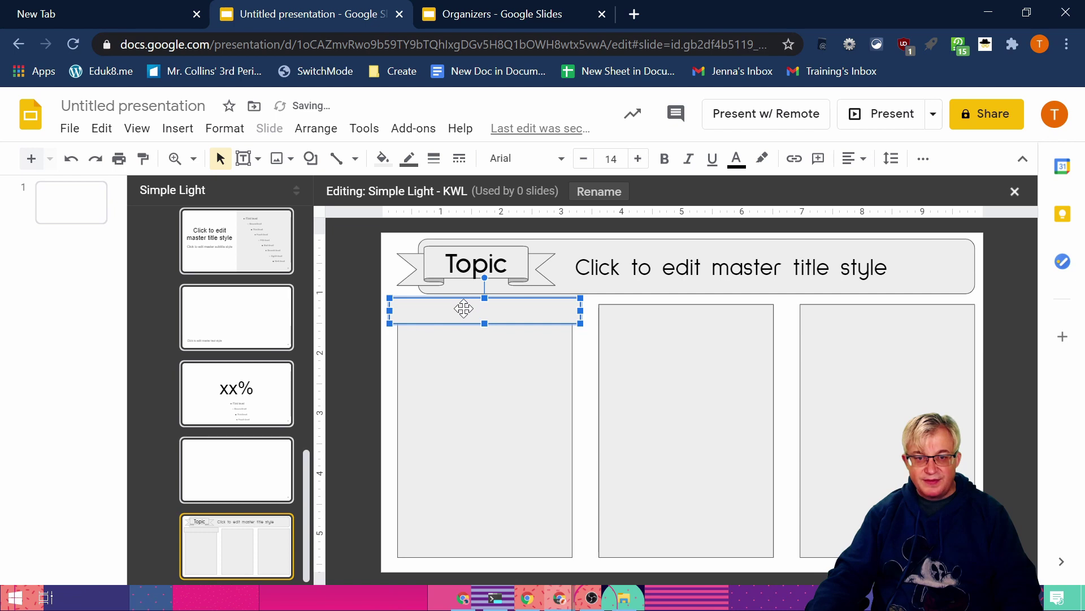
Step: Type 'What I already know' in the header, centred horizontally and vertically
{"action": "type", "text": "What I al"}
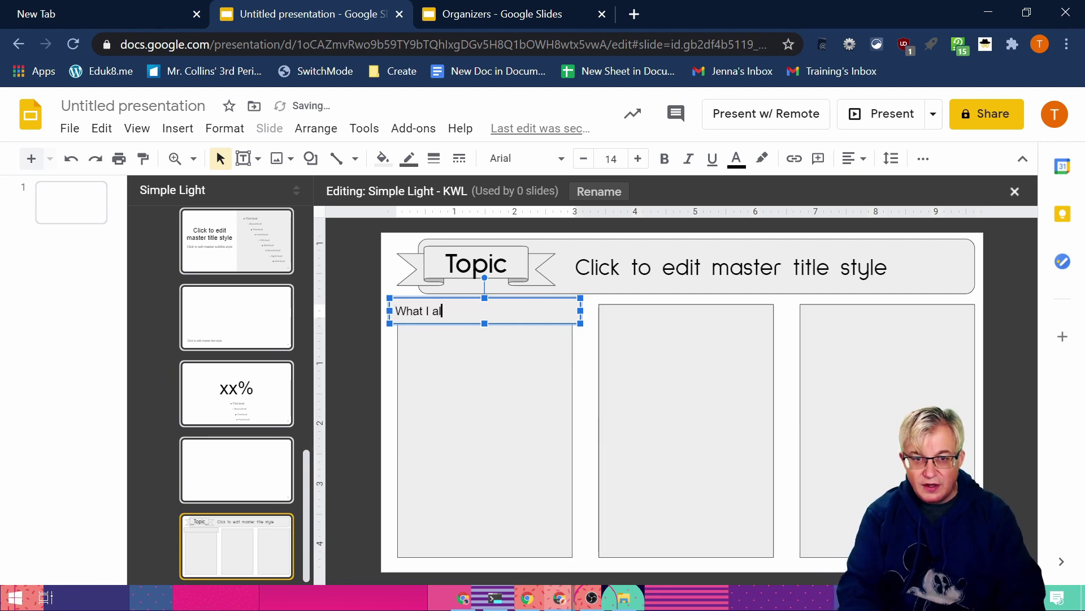
{"action": "type", "text": "ready know"}
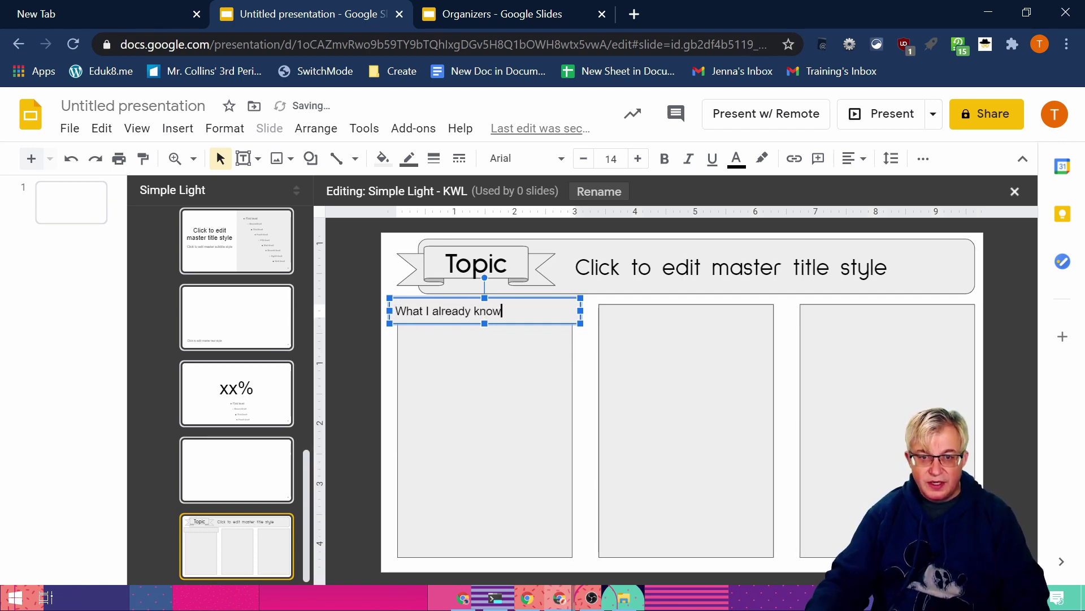
{"action": "left_click", "coordinate": [855, 160]}
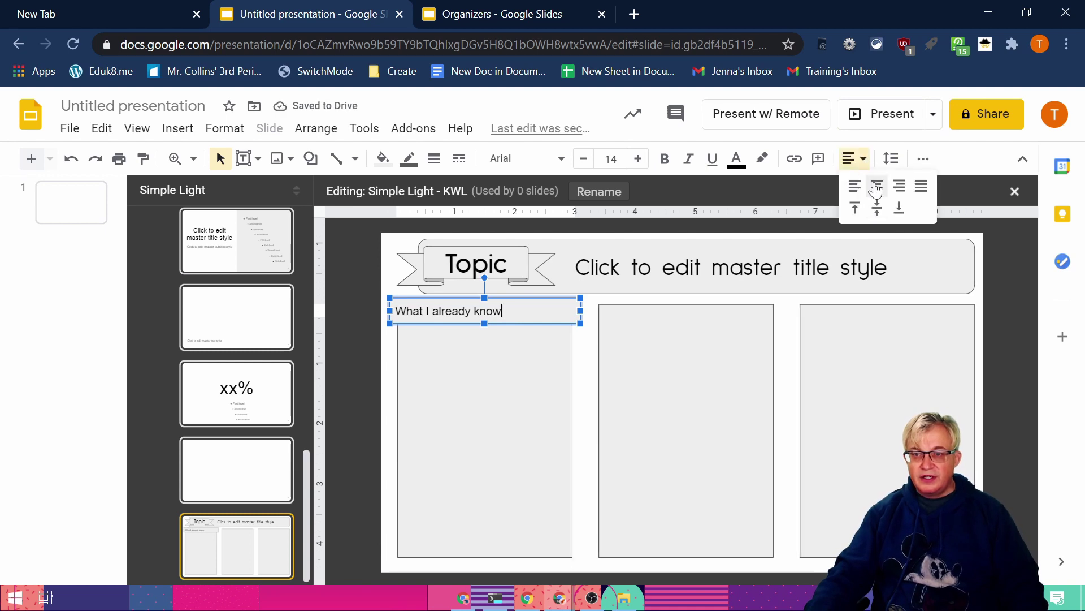
{"action": "left_click", "coordinate": [876, 187]}
{"action": "left_click", "coordinate": [861, 161]}
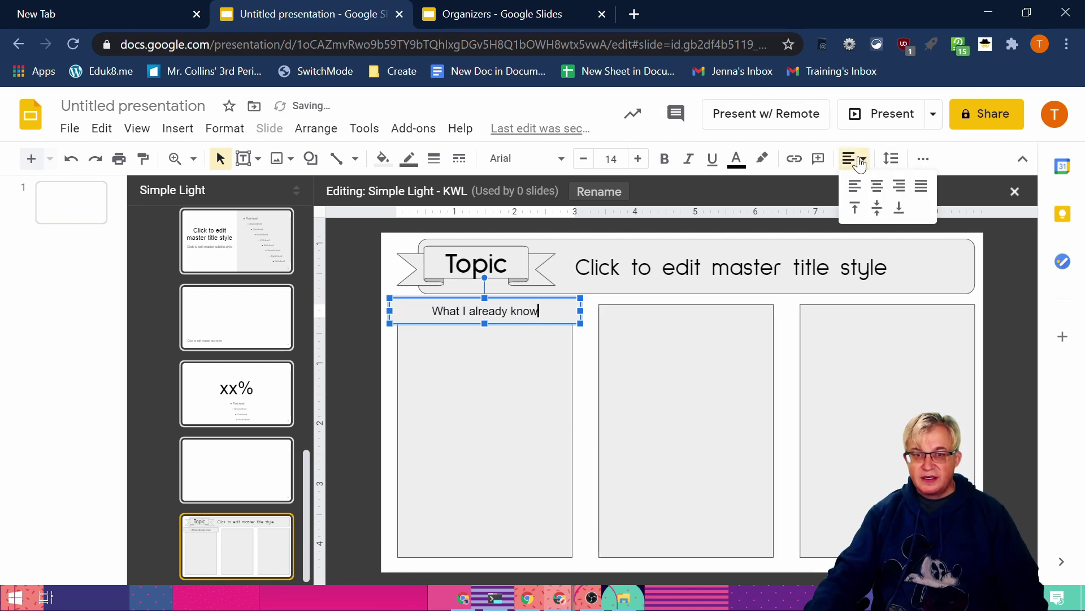
{"action": "left_click", "coordinate": [878, 209]}
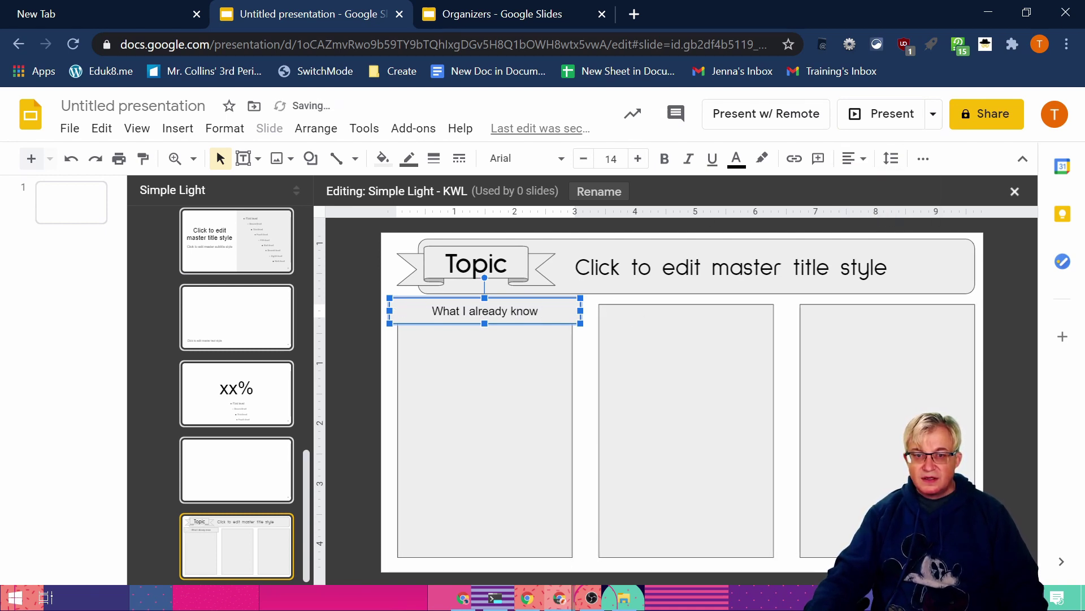
Step: Make the header text bold and set it in Sulphur Point
{"action": "key", "text": "ctrl+a"}
{"action": "left_click", "coordinate": [664, 160]}
{"action": "left_click", "coordinate": [553, 159]}
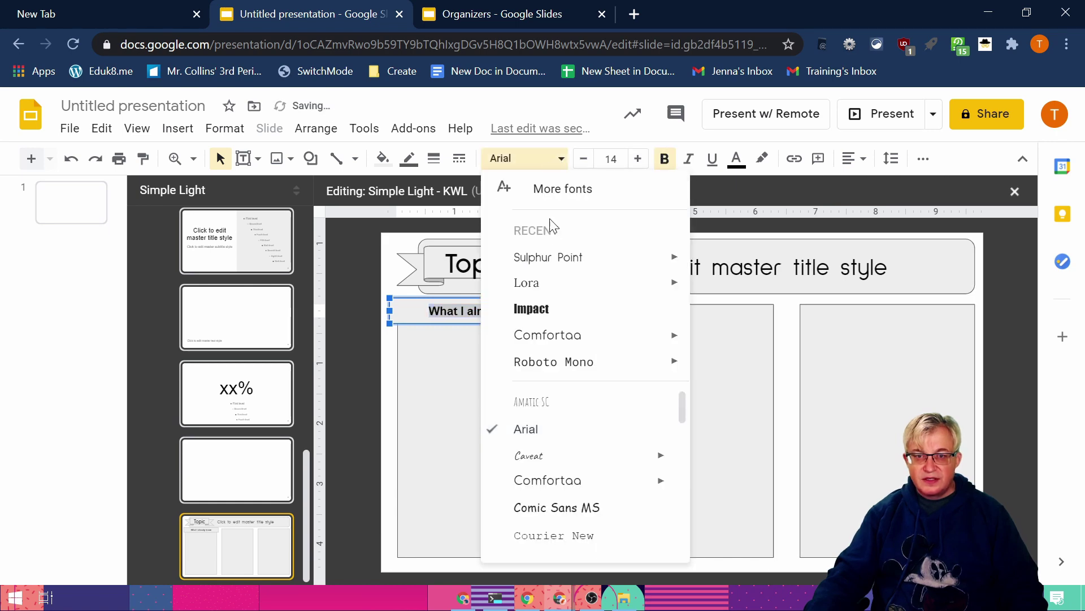
{"action": "left_click", "coordinate": [556, 257]}
{"action": "left_click", "coordinate": [392, 406]}
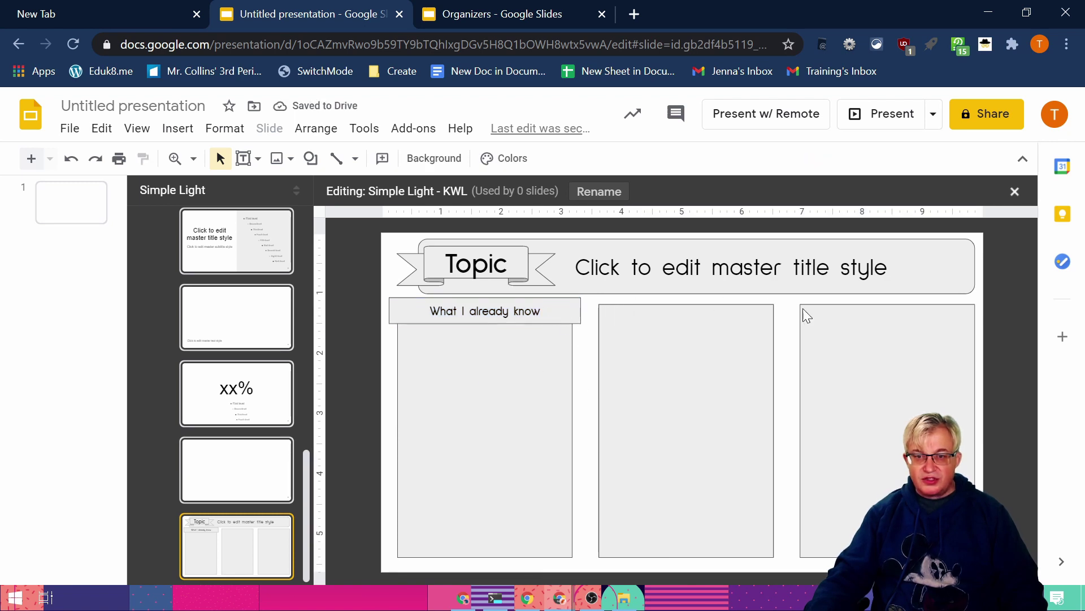
{"action": "left_click", "coordinate": [557, 313]}
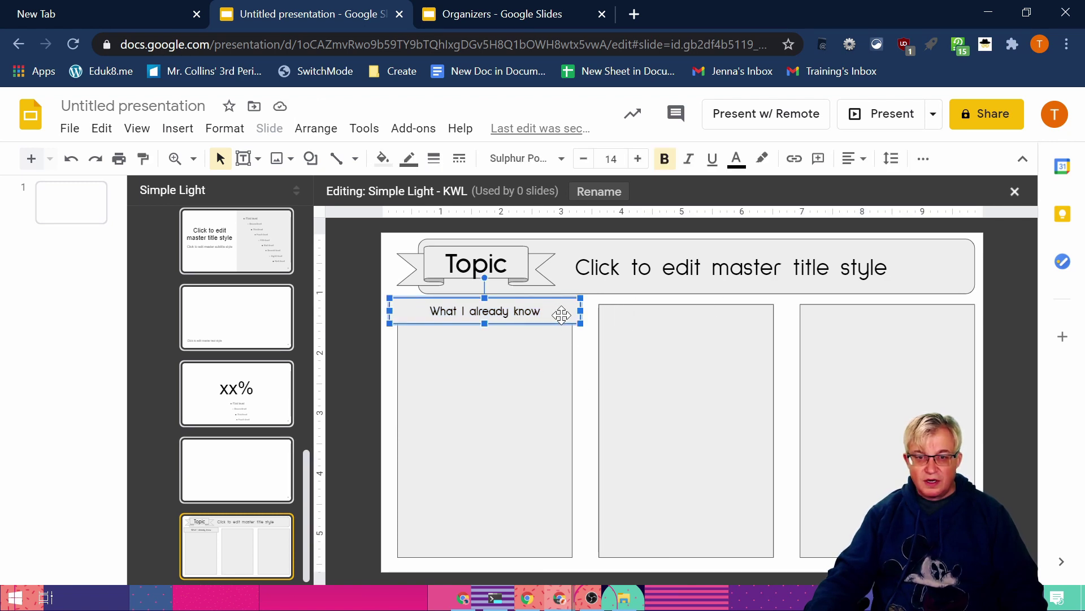
Step: Duplicate the header over the second column and change it to 'What I want to know'
{"action": "left_click", "coordinate": [101, 128]}
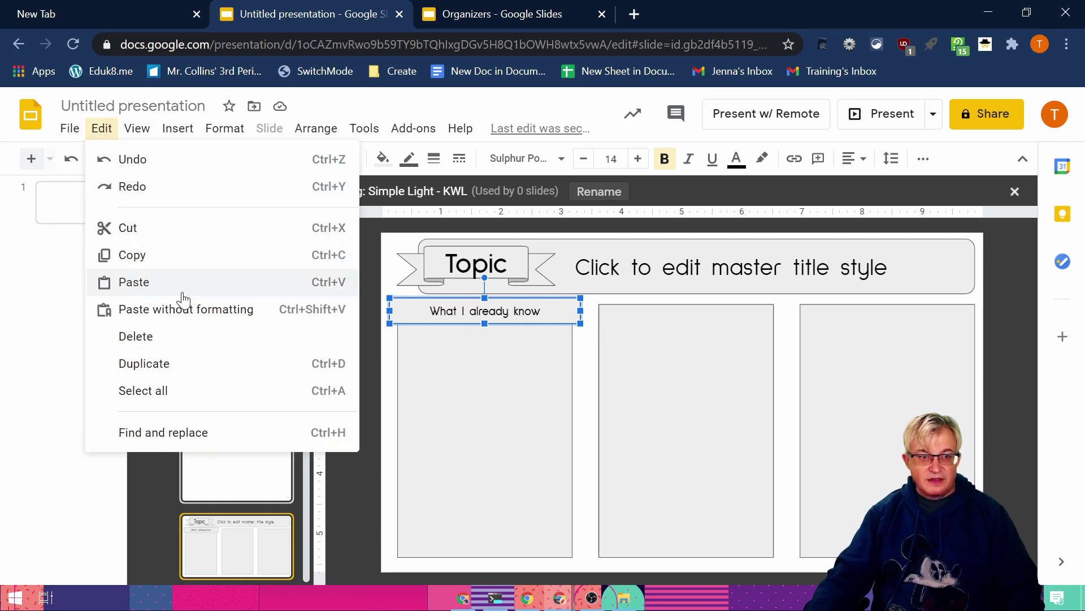
{"action": "left_click", "coordinate": [186, 364]}
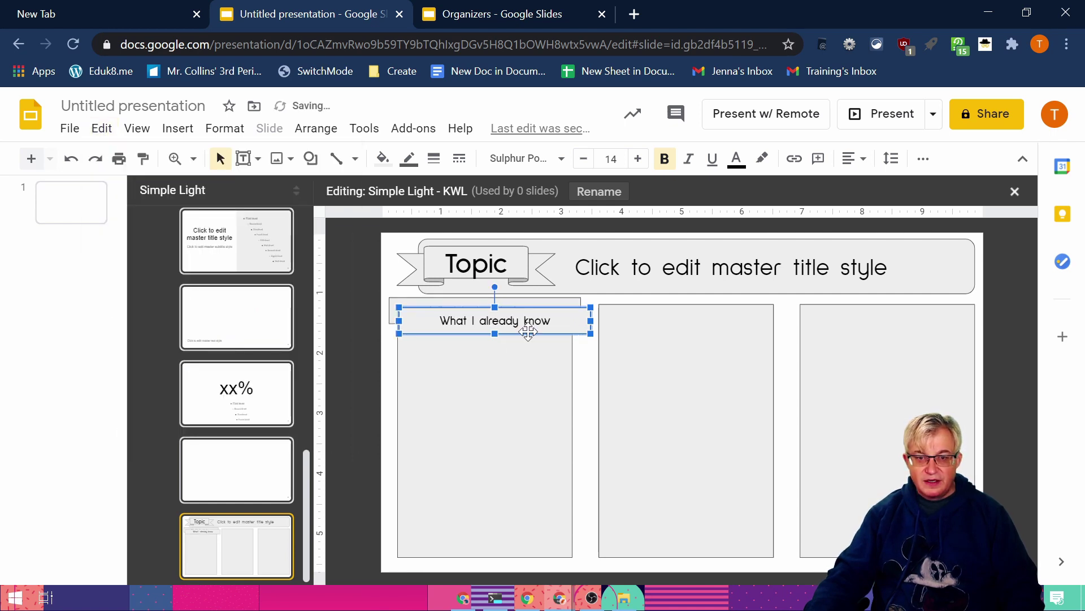
{"action": "left_click_drag", "start_coordinate": [531, 332], "coordinate": [721, 315]}
{"action": "left_click", "coordinate": [642, 311]}
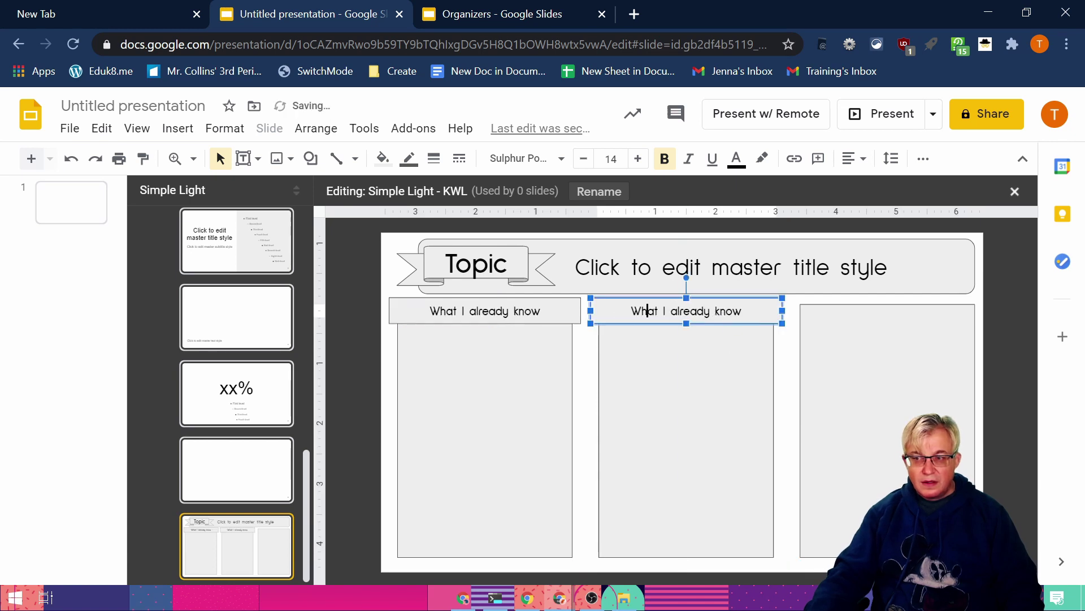
{"action": "double_click", "coordinate": [644, 311]}
{"action": "key", "text": "ctrl+a"}
{"action": "type", "text": "What I want to know"}
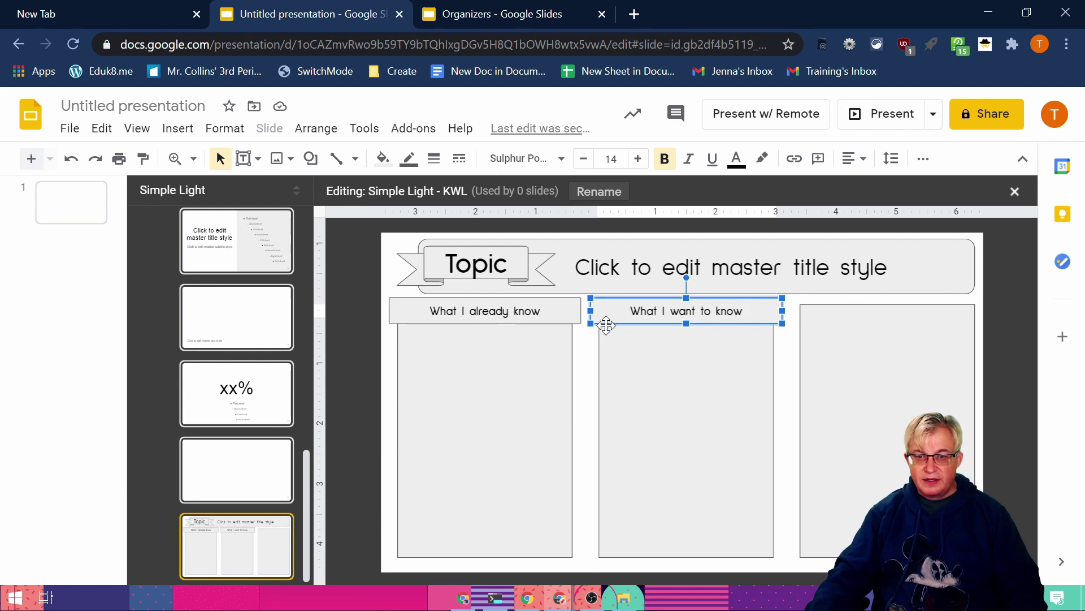
{"action": "key", "text": "Escape"}
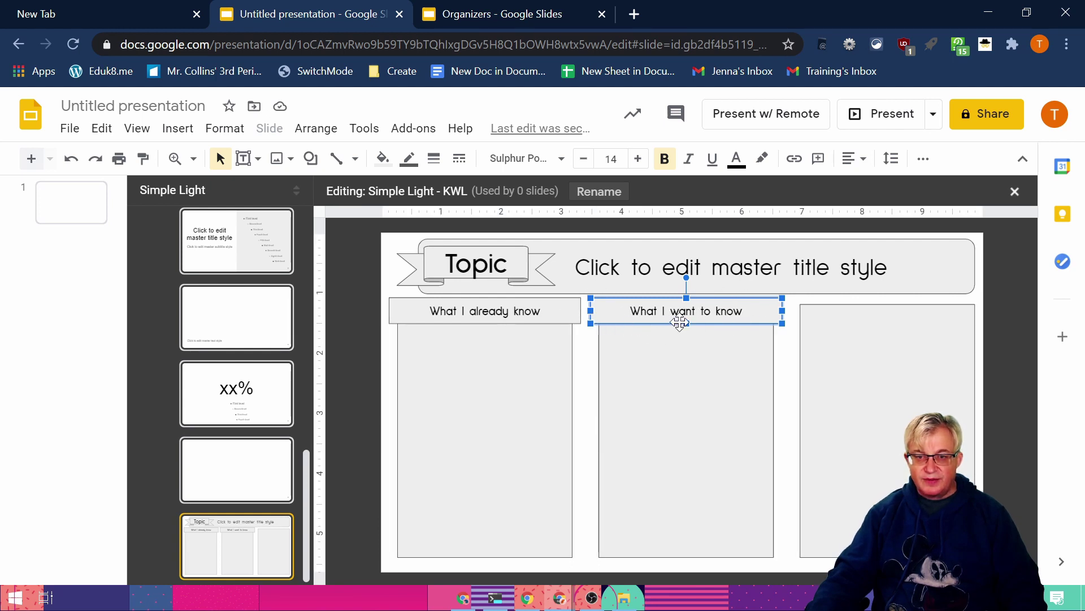
Step: Place a header over the third column reading 'What I learned'
{"action": "left_click_drag", "start_coordinate": [622, 325], "coordinate": [945, 312]}
{"action": "key", "text": "BackSpace"}
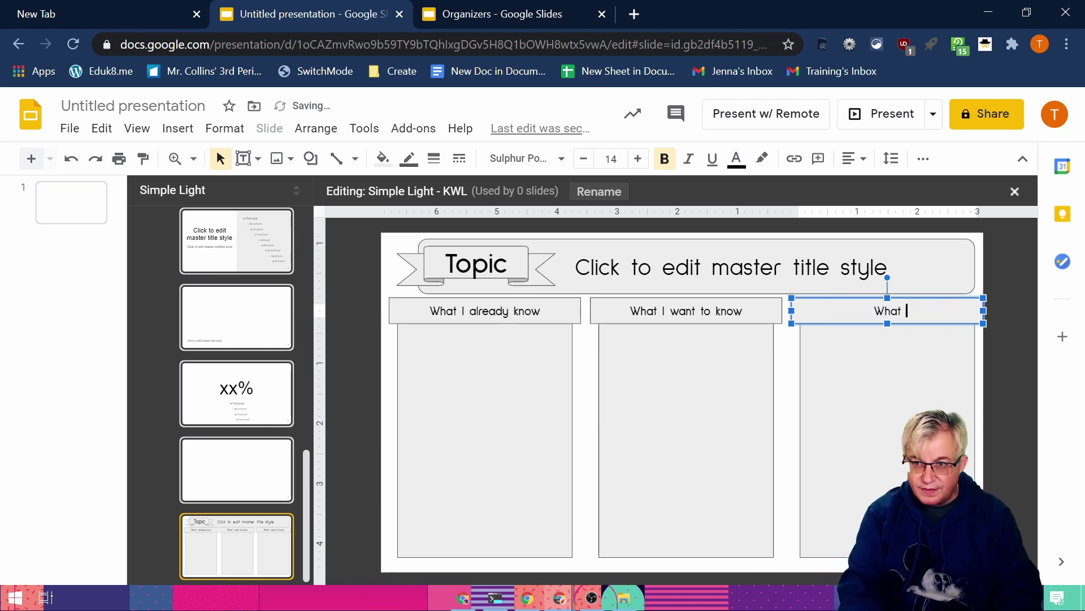
{"action": "type", "text": "learned"}
{"action": "left_click", "coordinate": [1000, 297]}
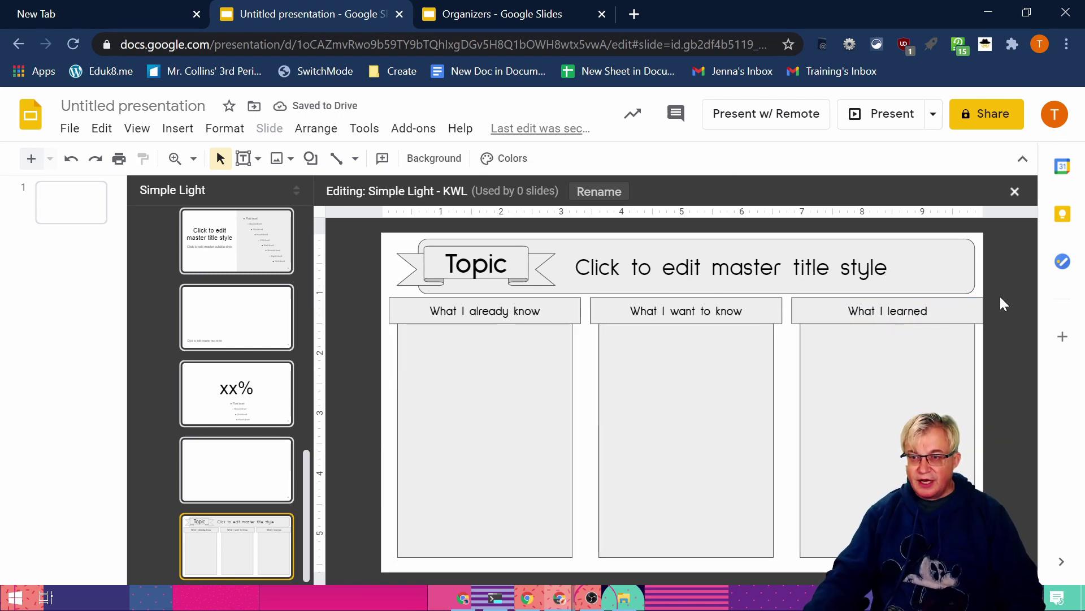
Step: Select all three headers and column boxes and shift them left to centre
{"action": "left_click", "coordinate": [394, 319]}
{"action": "left_click", "coordinate": [608, 316], "text": "shift"}
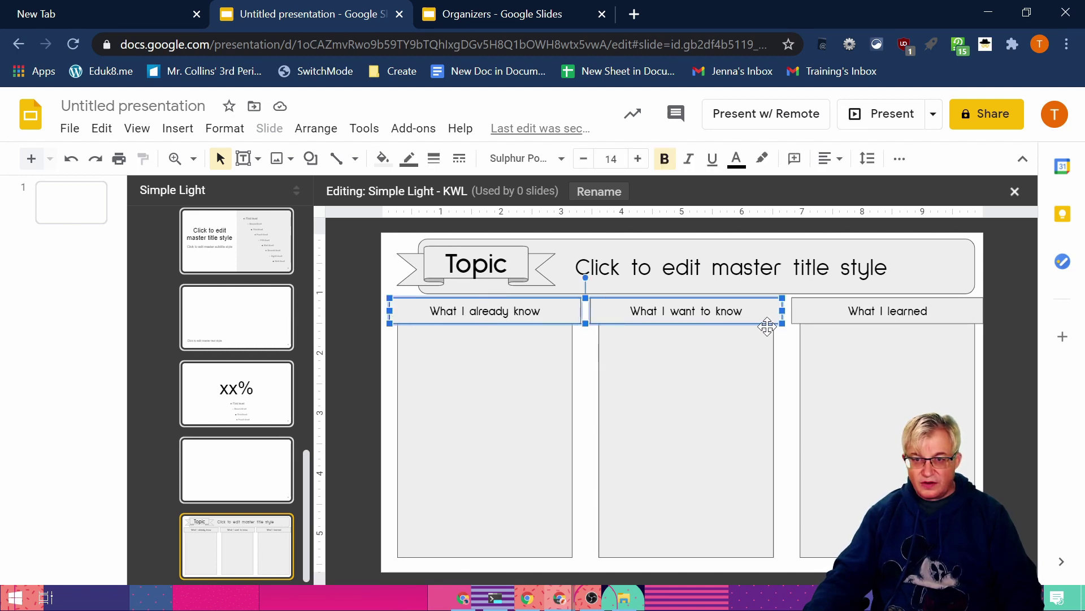
{"action": "left_click", "coordinate": [801, 325], "text": "shift"}
{"action": "left_click", "coordinate": [829, 391], "text": "shift"}
{"action": "left_click", "coordinate": [709, 413], "text": "shift"}
{"action": "left_click", "coordinate": [513, 434], "text": "shift"}
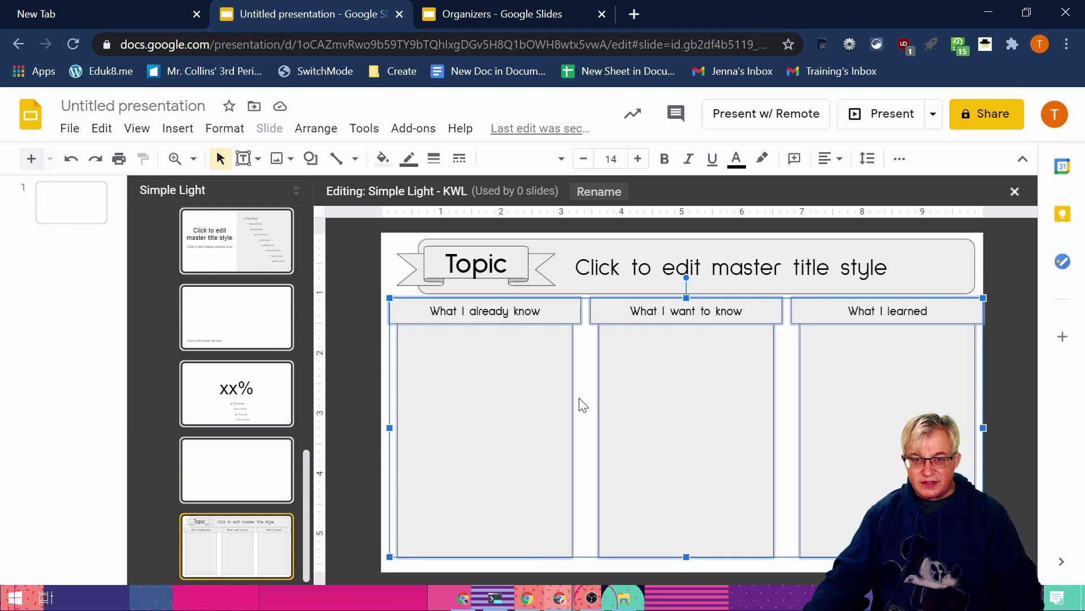
{"action": "left_click_drag", "start_coordinate": [674, 423], "coordinate": [668, 423]}
{"action": "left_click", "coordinate": [975, 363]}
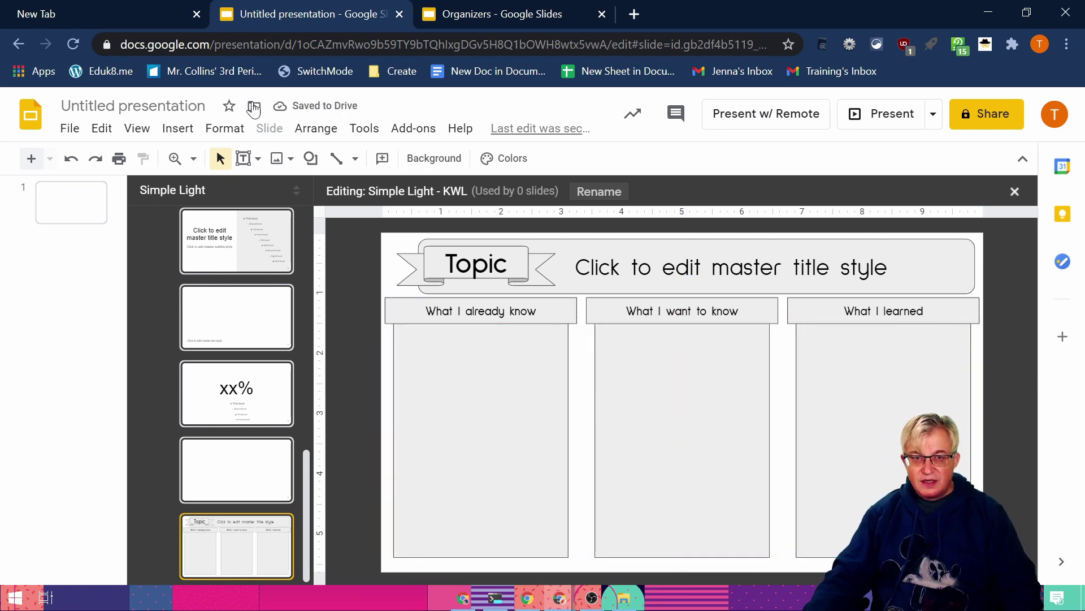
Step: Draw a small circle at the bottom of the first KWL column
{"action": "key", "text": "ctrl+Tab"}
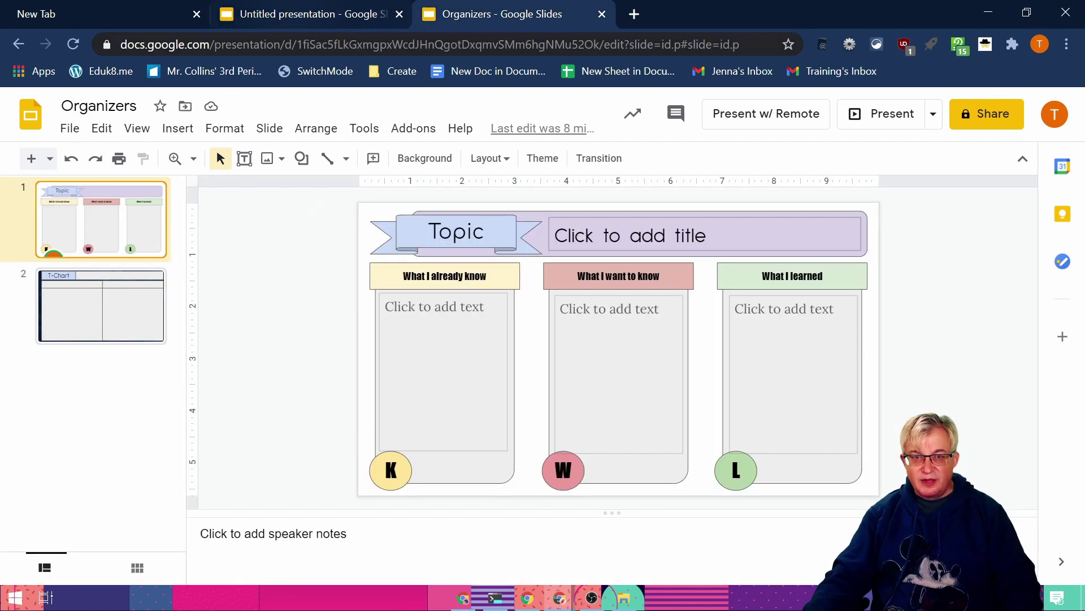
{"action": "left_click", "coordinate": [335, 12]}
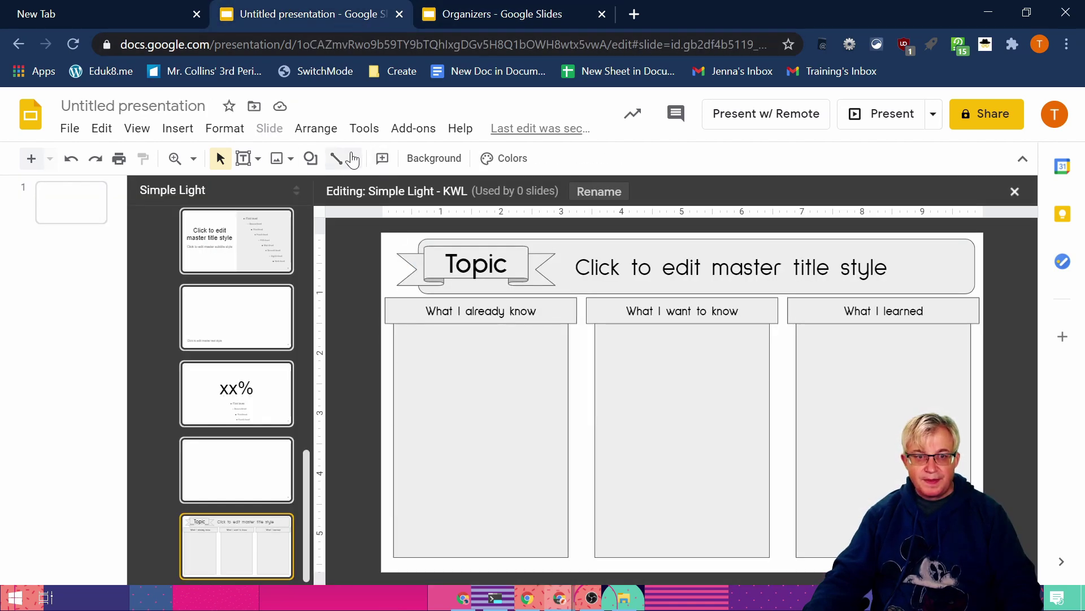
{"action": "left_click", "coordinate": [310, 157]}
{"action": "mouse_move", "coordinate": [361, 189]}
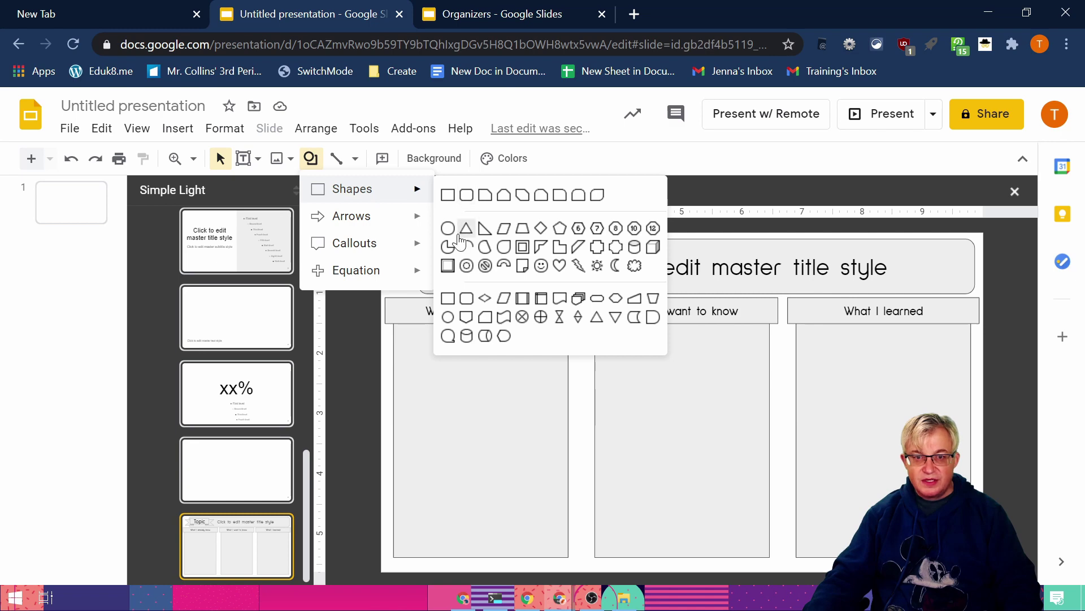
{"action": "left_click", "coordinate": [447, 227]}
{"action": "left_click_drag", "start_coordinate": [386, 523], "coordinate": [427, 564]}
Step: Label the circle K, centred, in Impact size 30, and duplicate it
{"action": "type", "text": "K"}
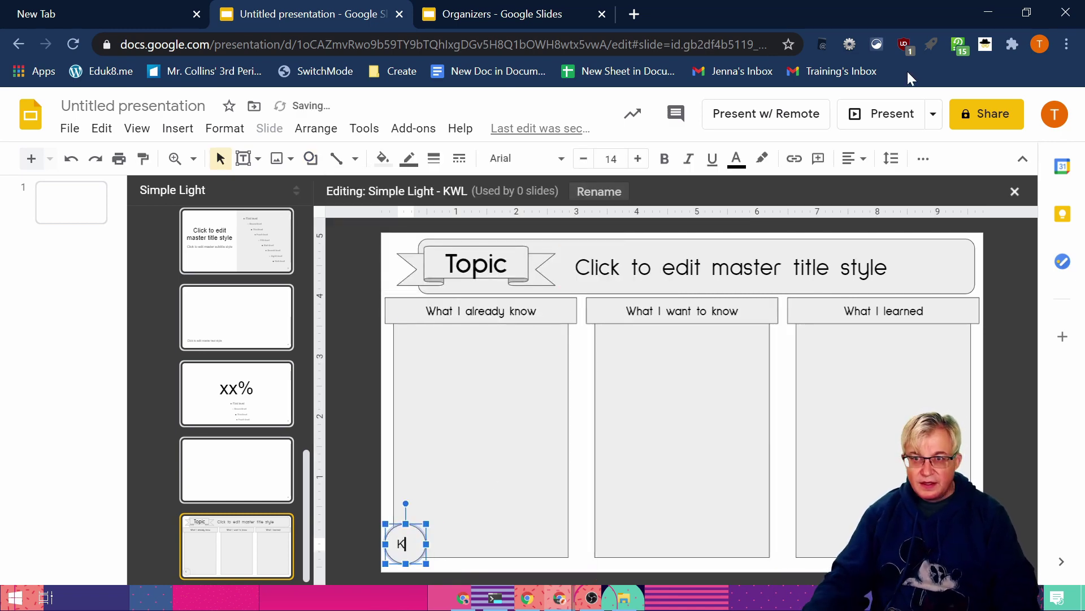
{"action": "left_click", "coordinate": [853, 158]}
{"action": "left_click", "coordinate": [876, 185]}
{"action": "left_click", "coordinate": [853, 158]}
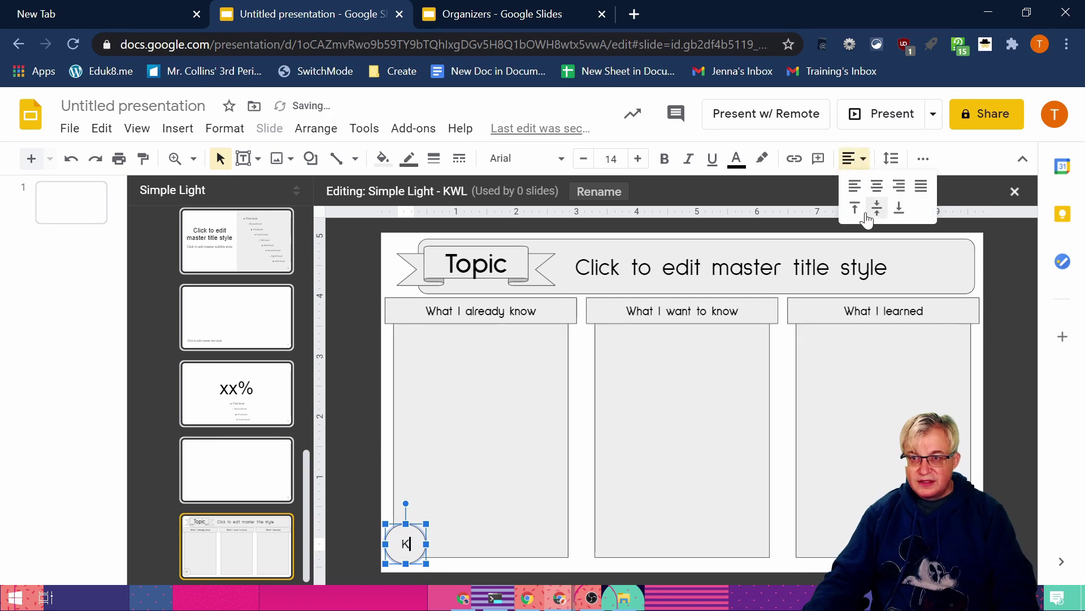
{"action": "left_click", "coordinate": [876, 209]}
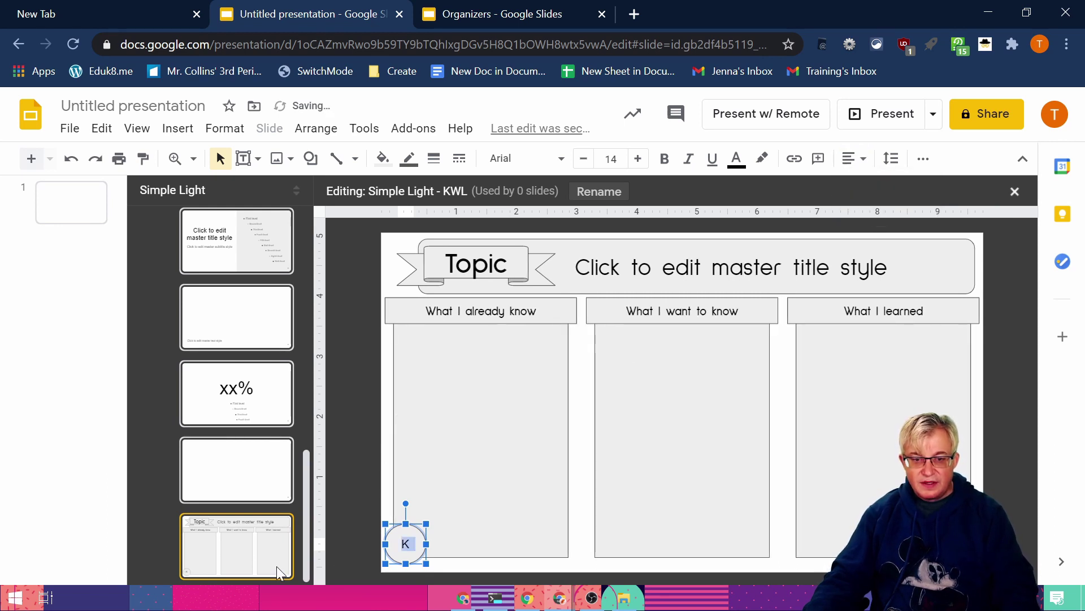
{"action": "left_click", "coordinate": [551, 158]}
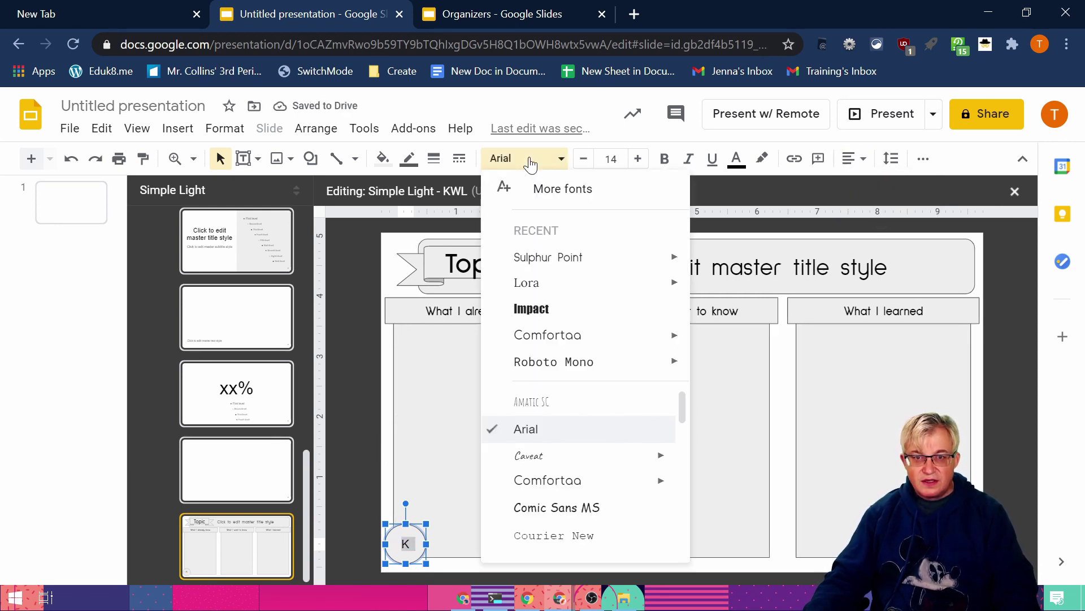
{"action": "left_click", "coordinate": [544, 308]}
{"action": "left_click", "coordinate": [638, 159]}
{"action": "left_click", "coordinate": [638, 158]}
{"action": "left_click", "coordinate": [399, 562]}
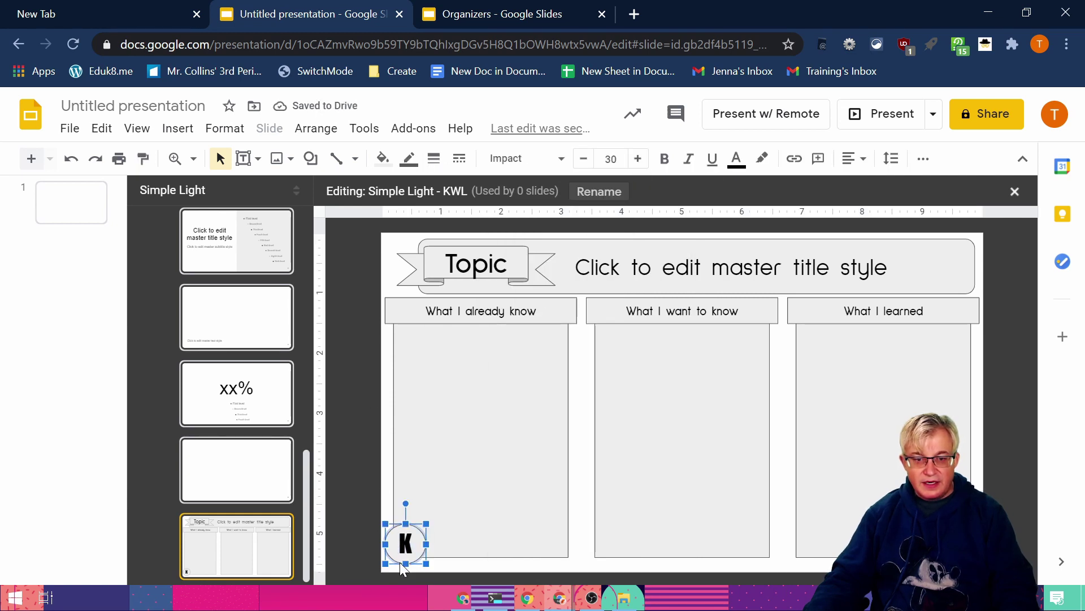
{"action": "key", "text": "ctrl+d"}
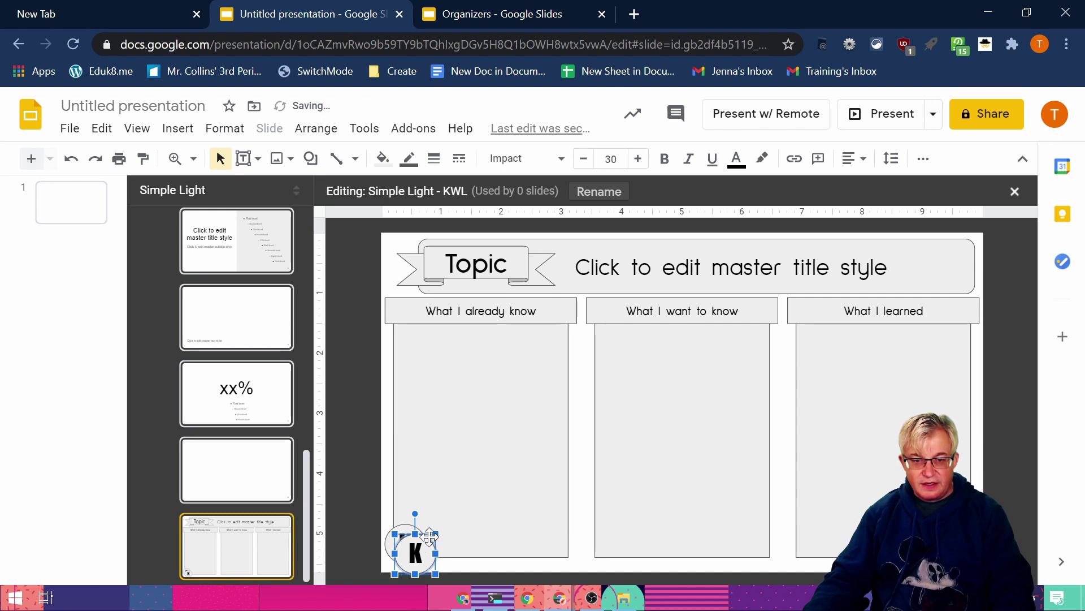
Step: Undo an accidental move of the left column box
{"action": "left_click_drag", "start_coordinate": [438, 536], "coordinate": [615, 541]}
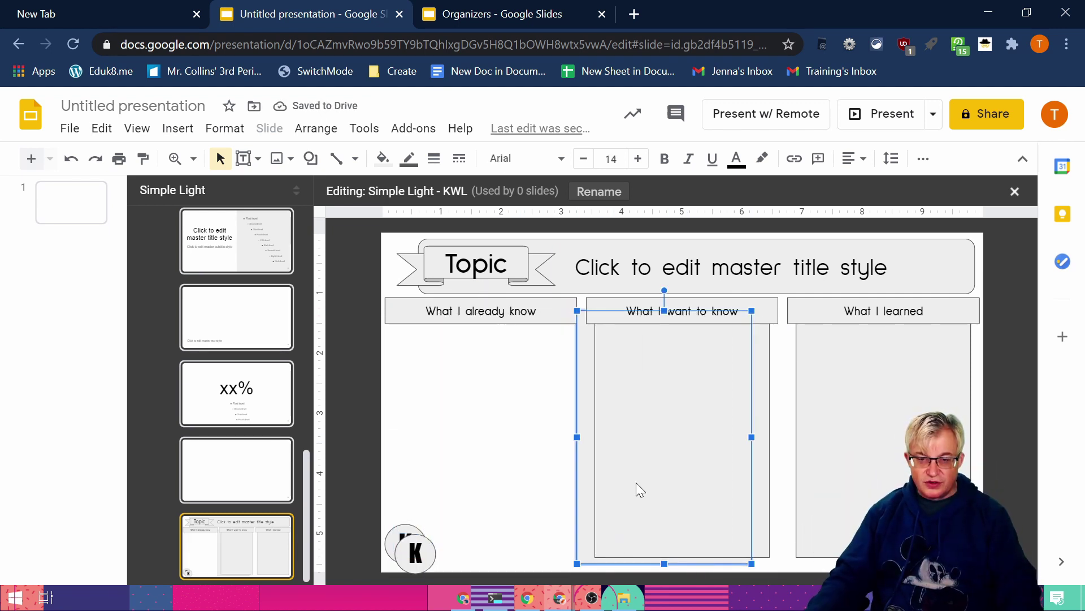
{"action": "left_click", "coordinate": [102, 129]}
{"action": "left_click", "coordinate": [102, 159]}
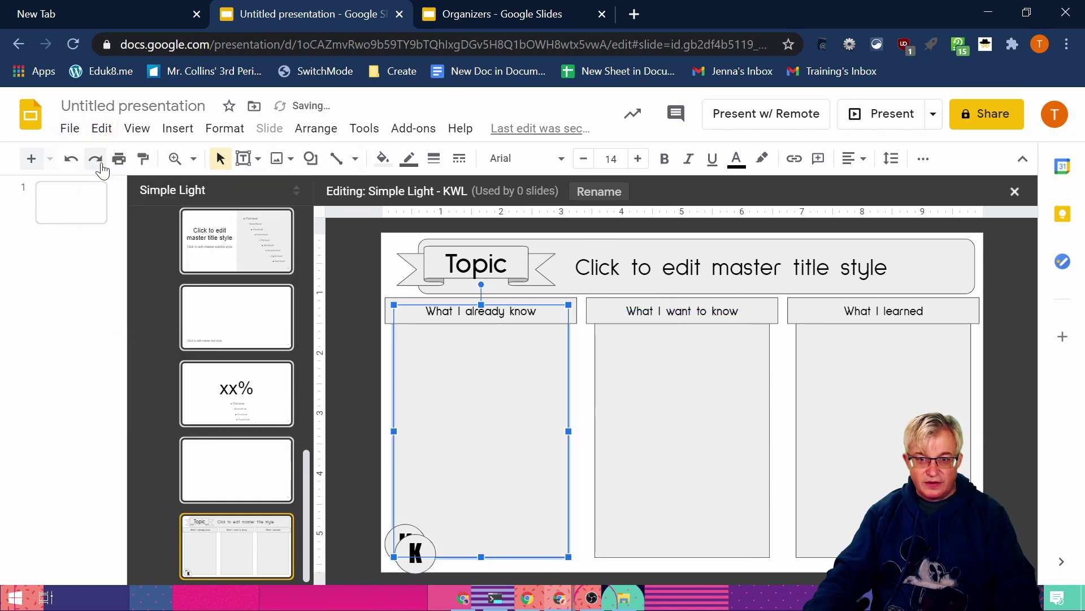
Step: Move the circle copy under the middle column as W, then copy it to the third column
{"action": "left_click_drag", "start_coordinate": [423, 572], "coordinate": [606, 561]}
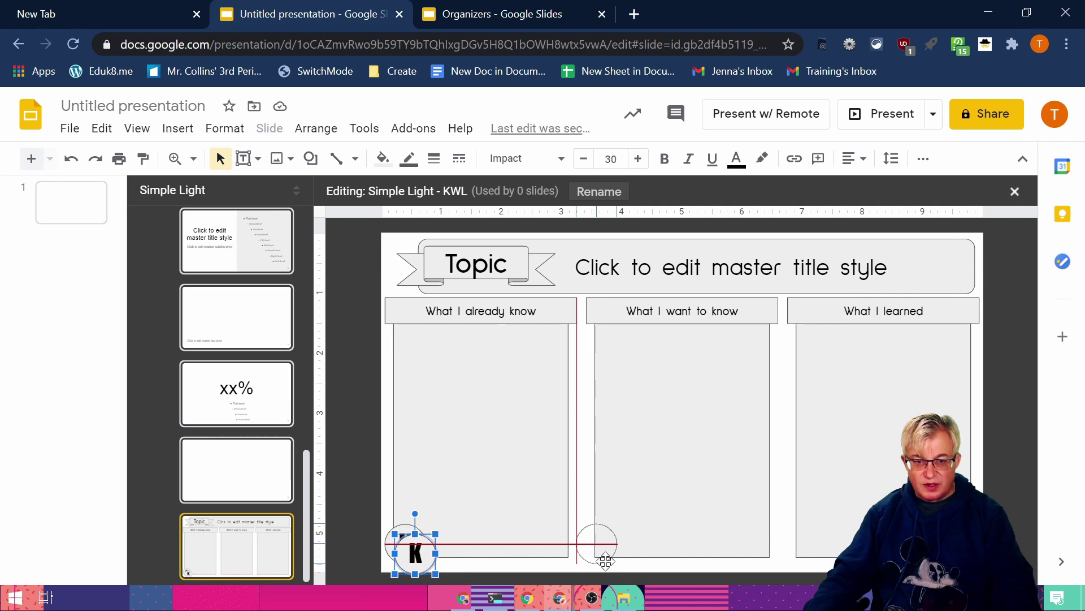
{"action": "left_click_drag", "start_coordinate": [606, 561], "coordinate": [603, 560]}
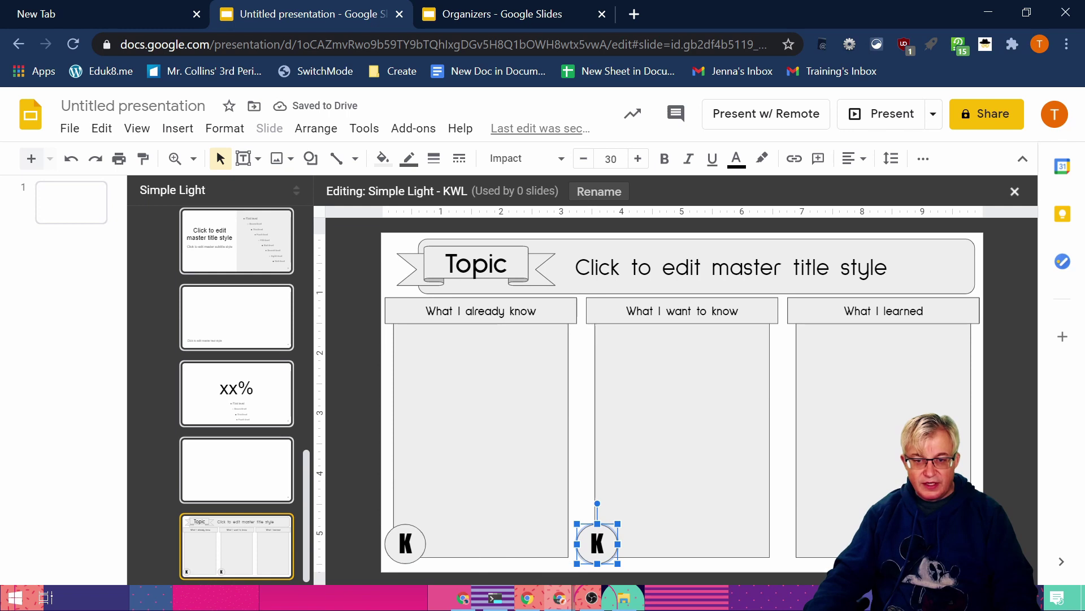
{"action": "double_click", "coordinate": [587, 525]}
{"action": "type", "text": "W"}
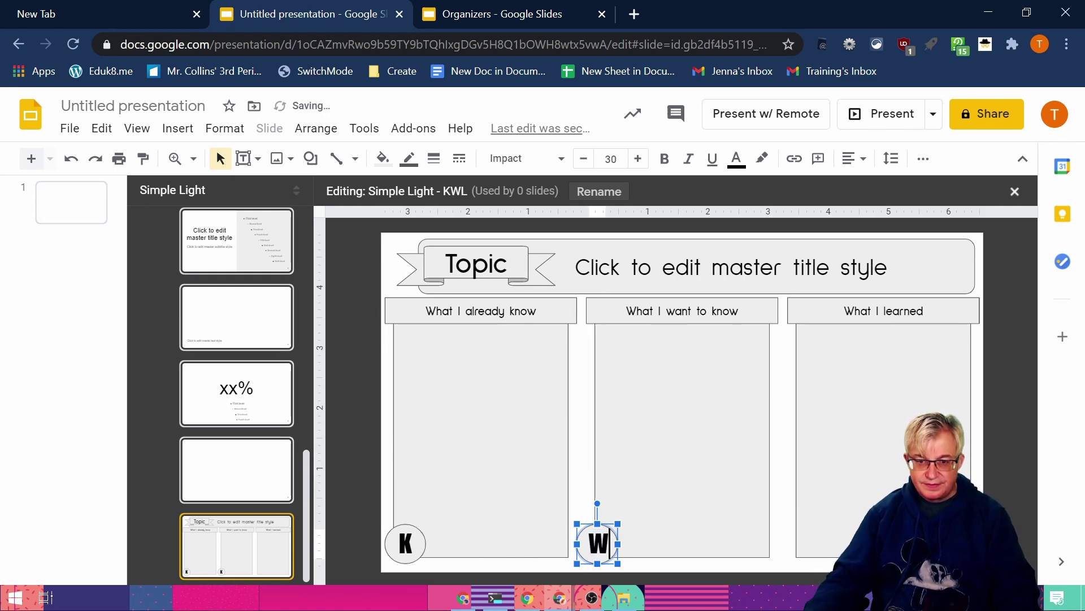
{"action": "key", "text": "Escape"}
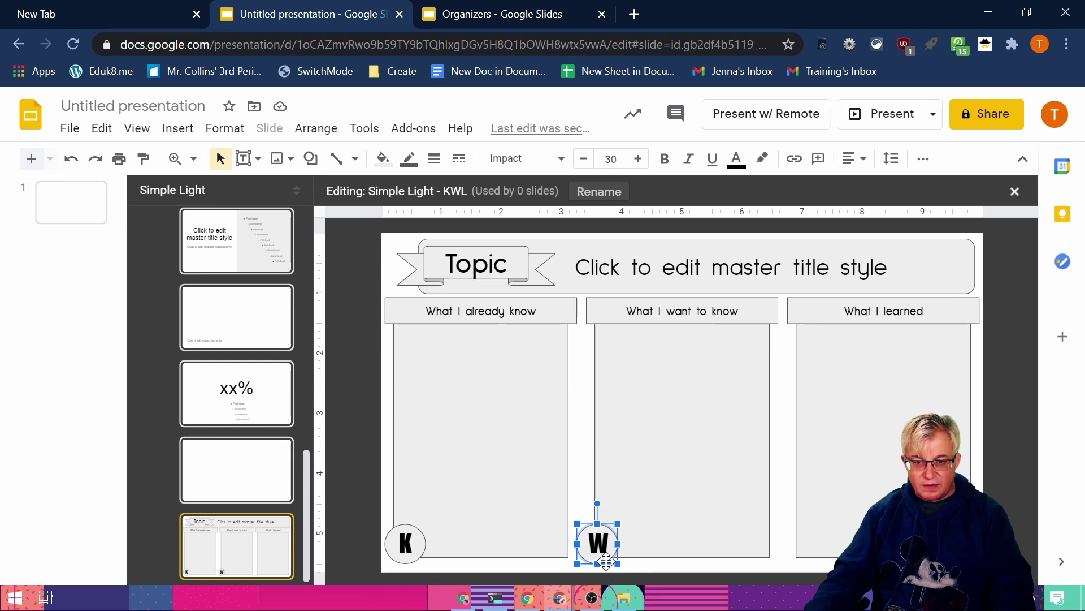
{"action": "left_click_drag", "start_coordinate": [605, 562], "coordinate": [816, 562]}
{"action": "left_click", "coordinate": [800, 544]}
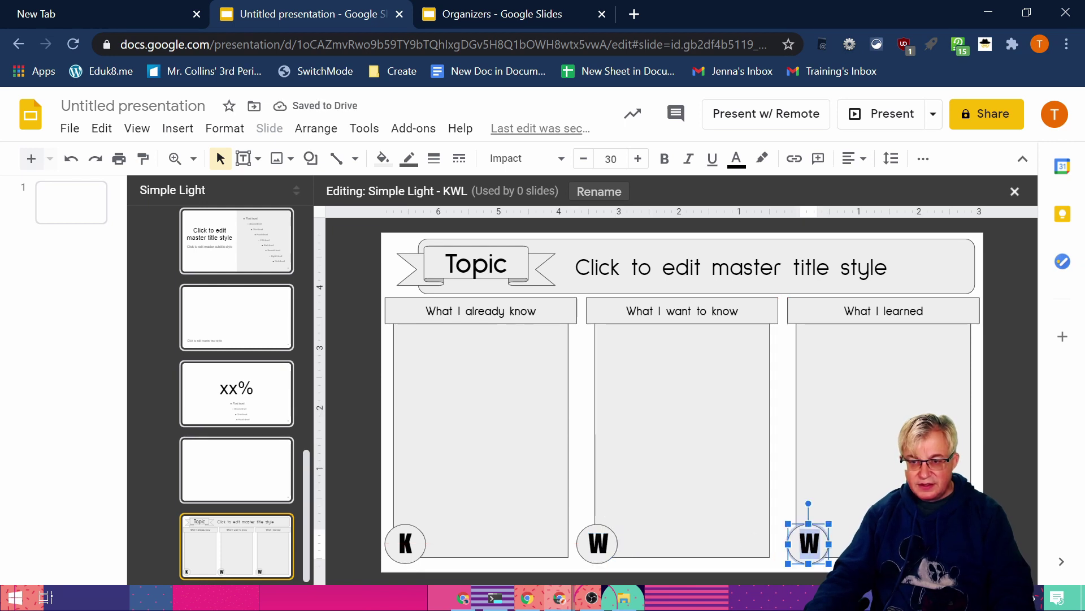
Step: Letter the third circle L and fill the K header and circle yellow
{"action": "type", "text": "L"}
{"action": "key", "text": "Escape"}
{"action": "key", "text": "Escape"}
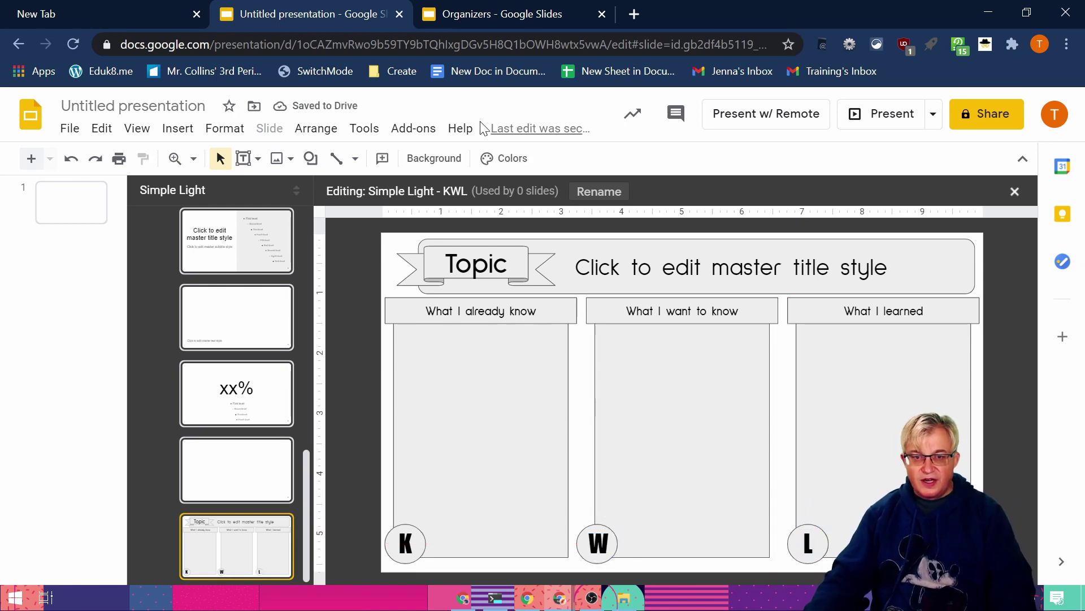
{"action": "left_click", "coordinate": [388, 320]}
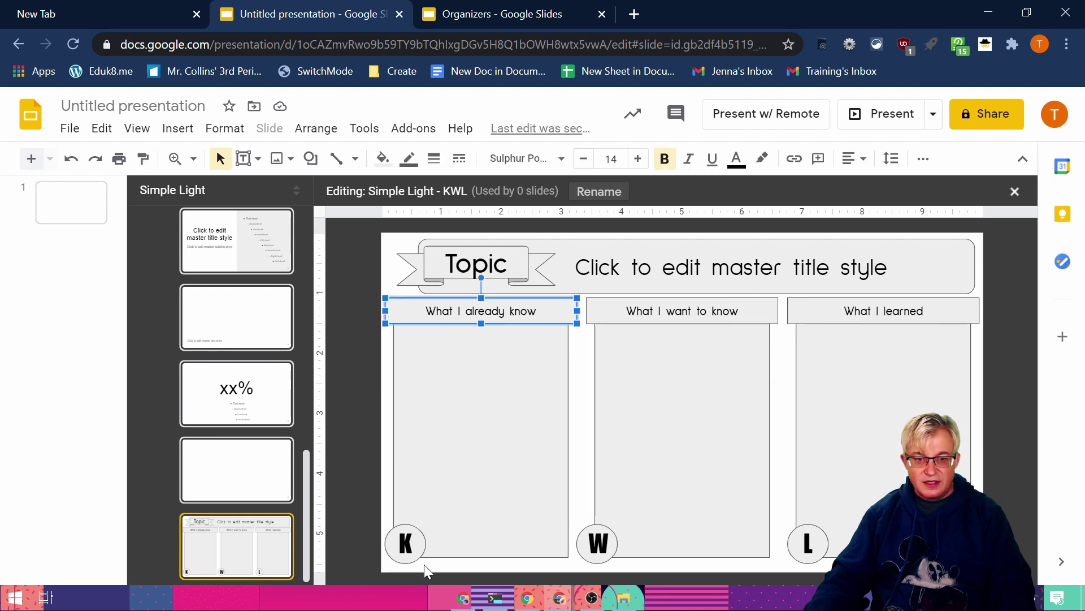
{"action": "left_click", "coordinate": [390, 553], "text": "shift"}
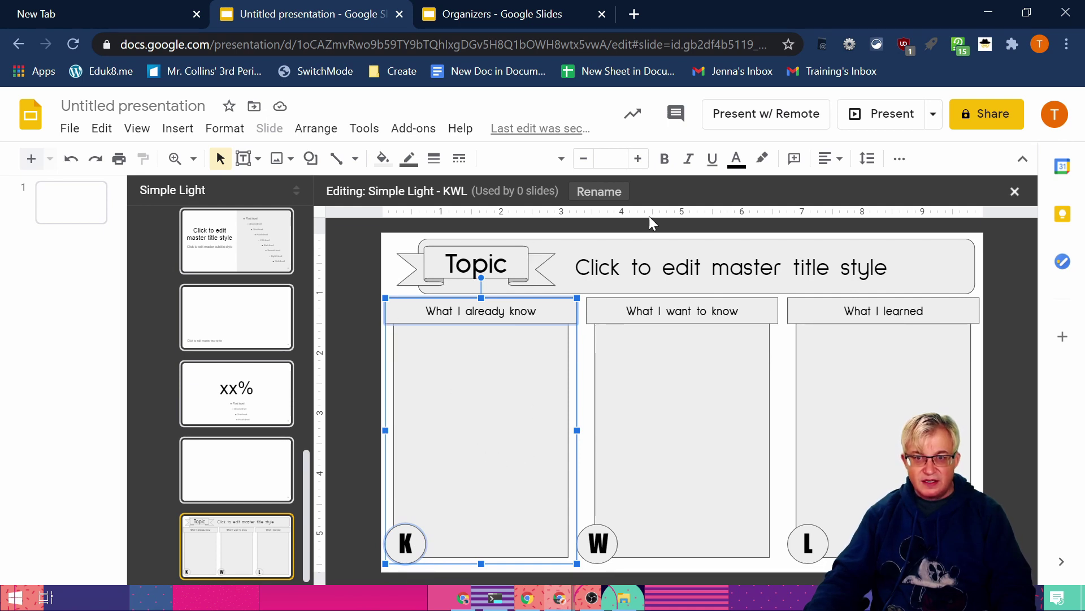
{"action": "left_click", "coordinate": [383, 159]}
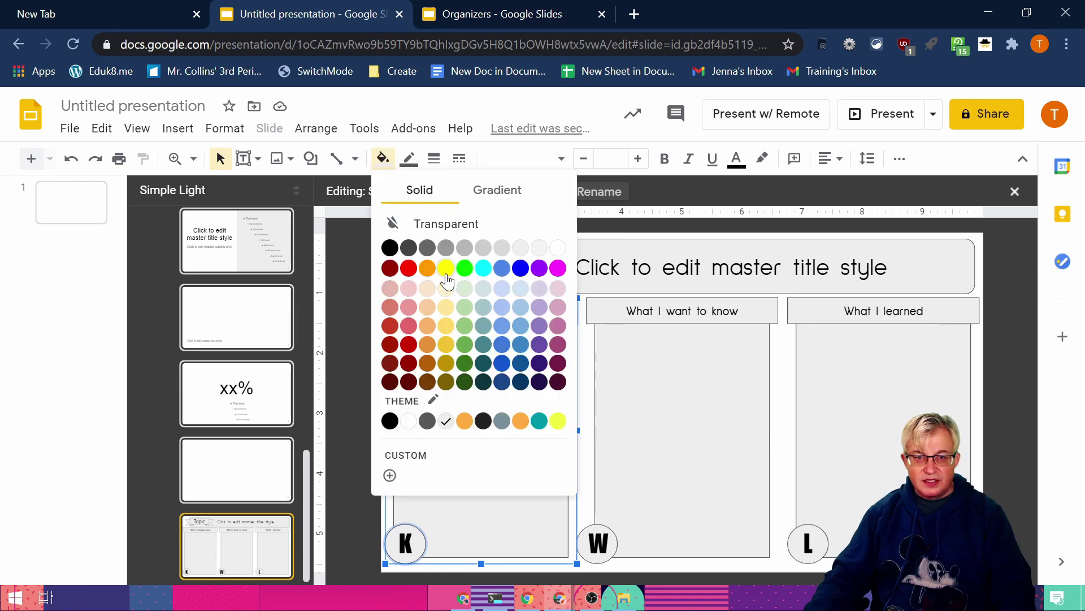
{"action": "left_click", "coordinate": [446, 269]}
{"action": "left_click", "coordinate": [446, 273]}
{"action": "left_click", "coordinate": [383, 159]}
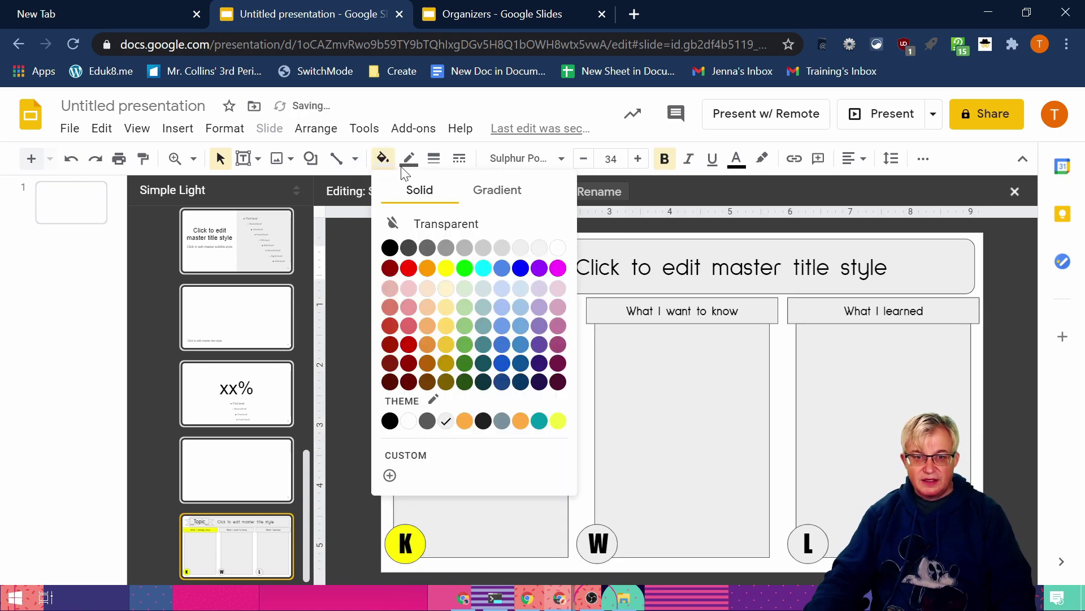
{"action": "left_click", "coordinate": [444, 307]}
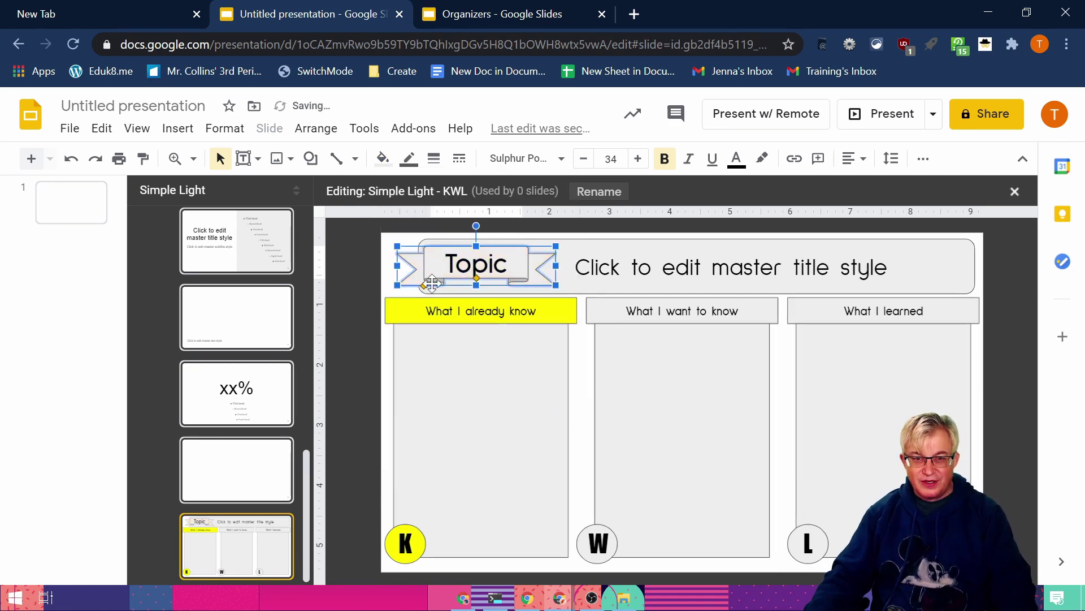
Step: Adjust the K header and circle fill to a deeper yellow
{"action": "left_click", "coordinate": [387, 322]}
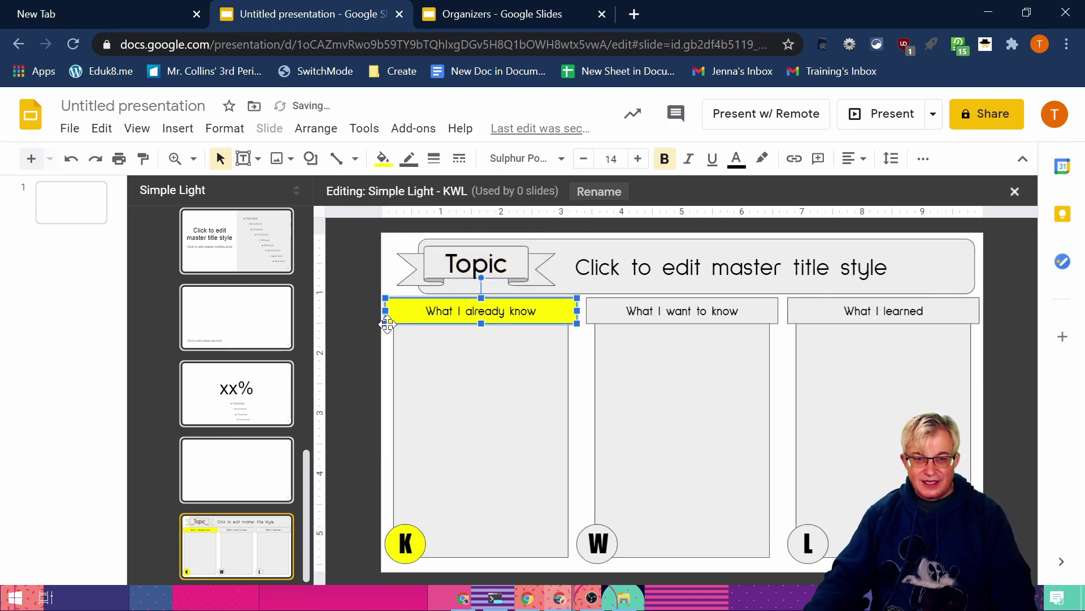
{"action": "left_click", "coordinate": [393, 544], "text": "shift"}
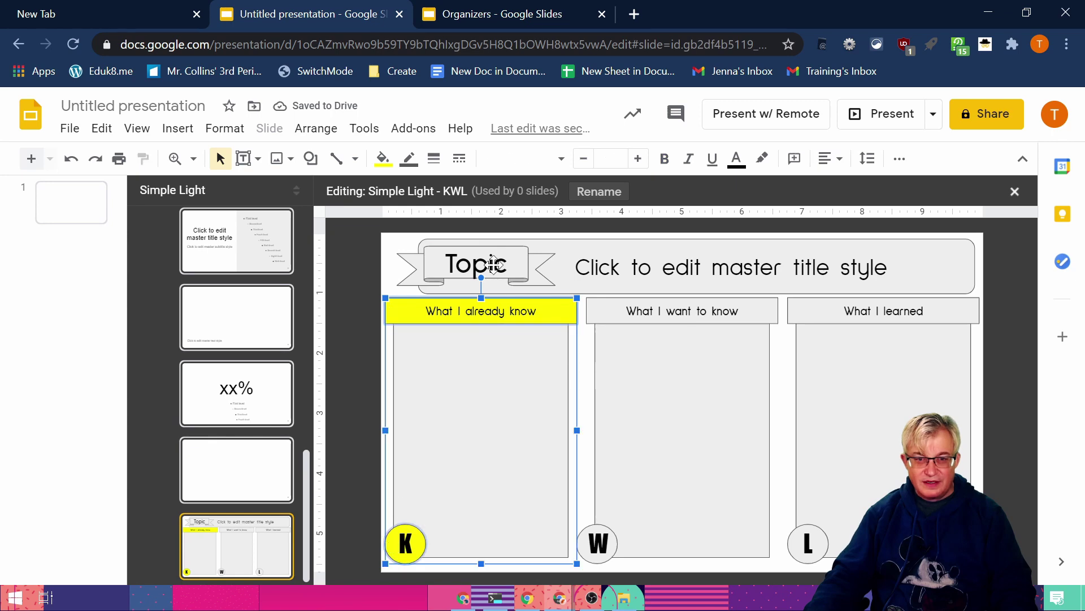
{"action": "left_click", "coordinate": [388, 159]}
{"action": "left_click", "coordinate": [446, 307]}
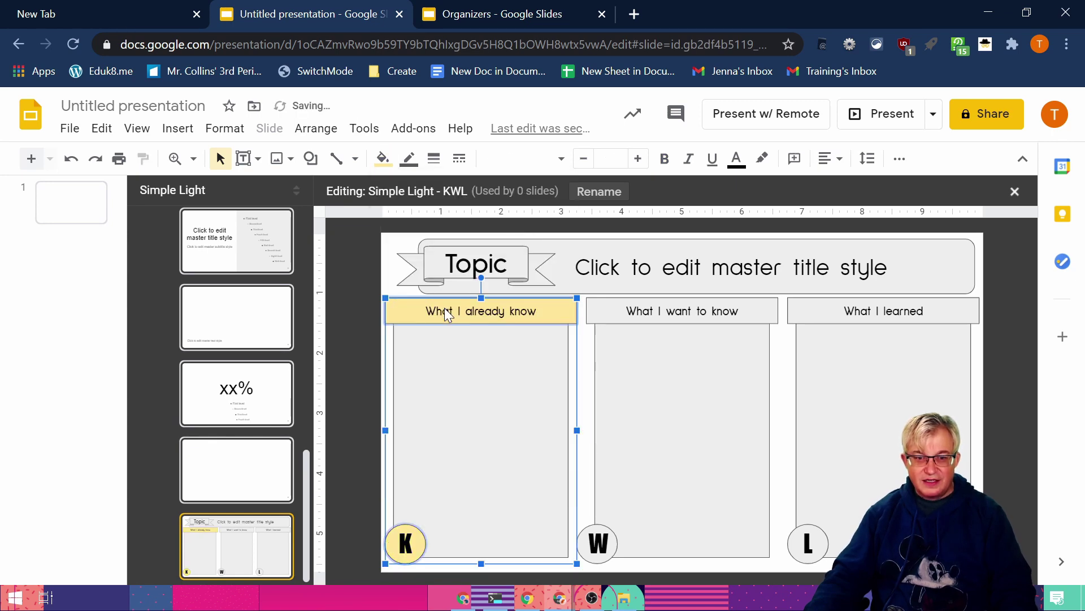
{"action": "left_click", "coordinate": [382, 160]}
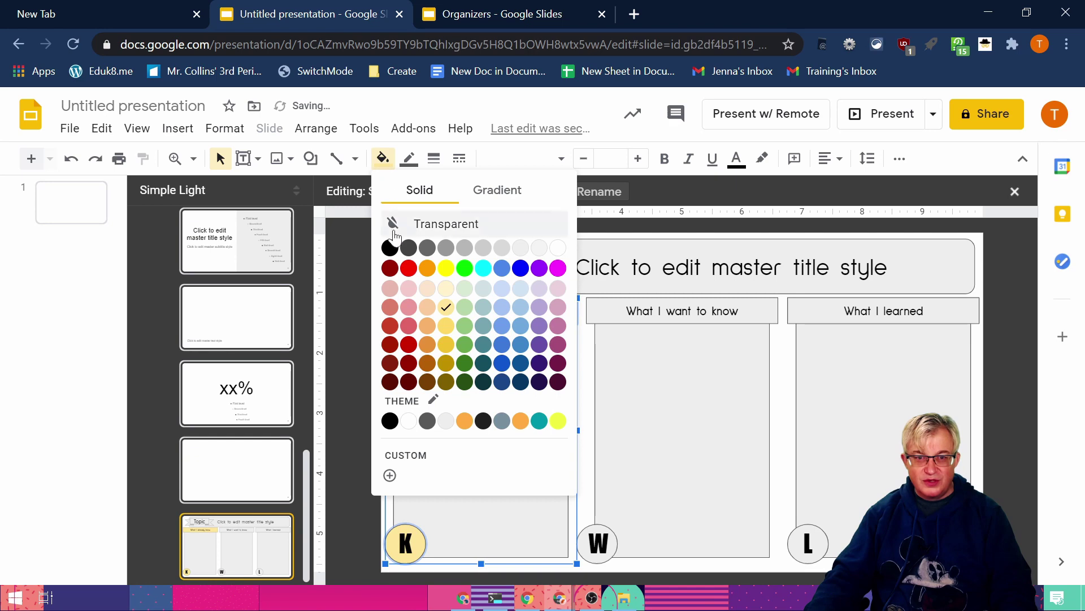
{"action": "left_click", "coordinate": [446, 346]}
Step: Fill the W header and circle light red
{"action": "left_click", "coordinate": [596, 326]}
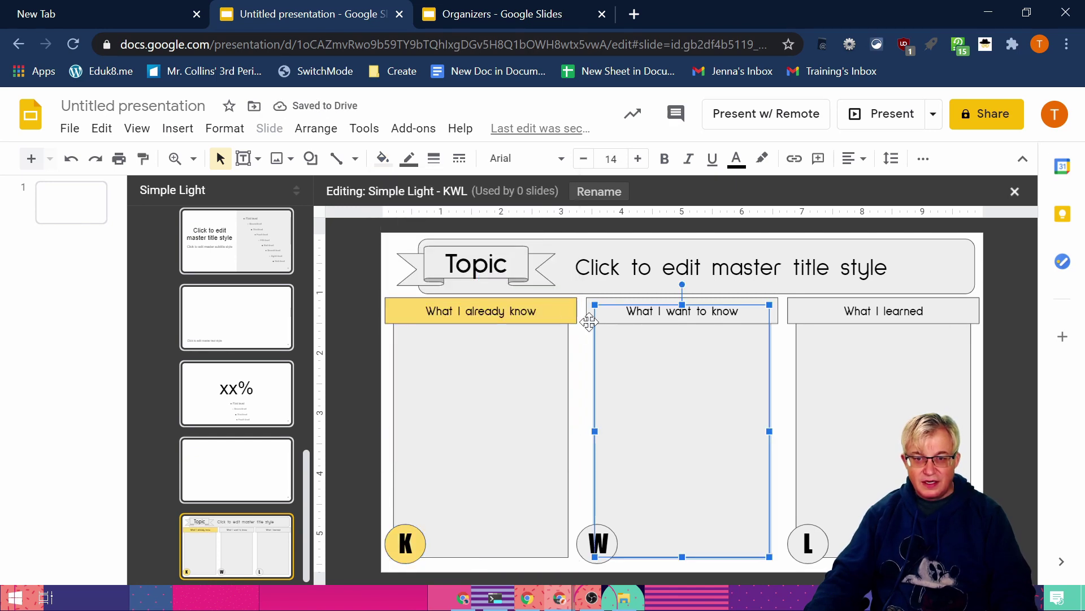
{"action": "left_click", "coordinate": [589, 320]}
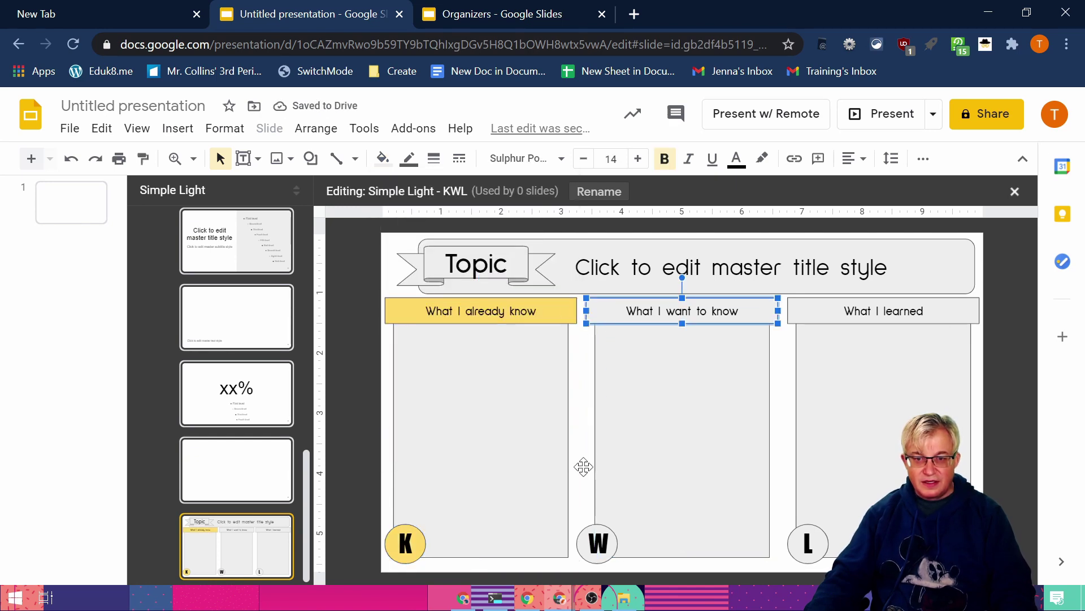
{"action": "left_click", "coordinate": [581, 538]}
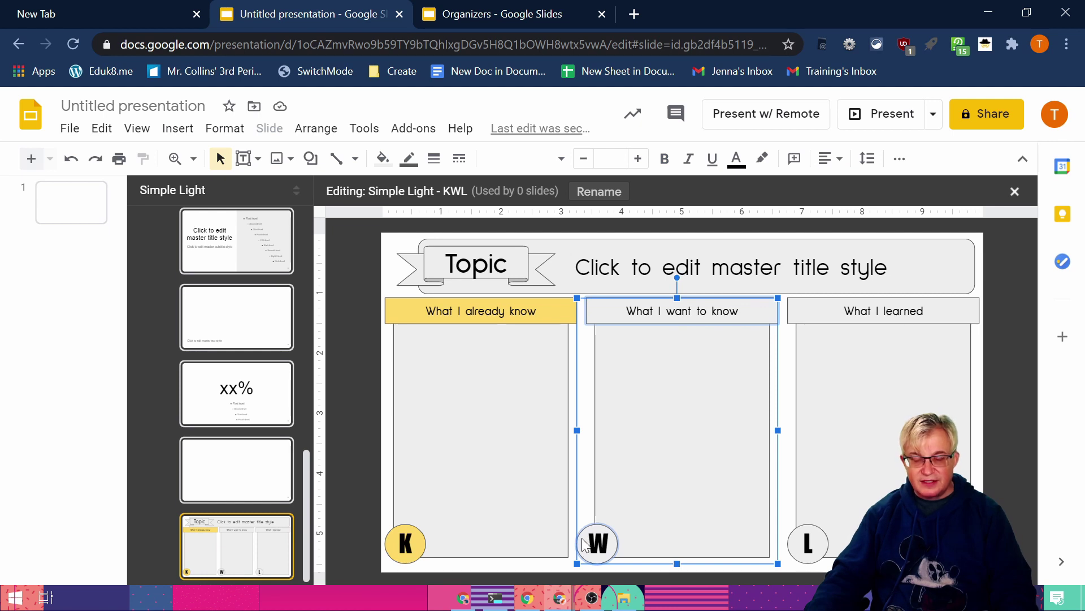
{"action": "left_click", "coordinate": [383, 159]}
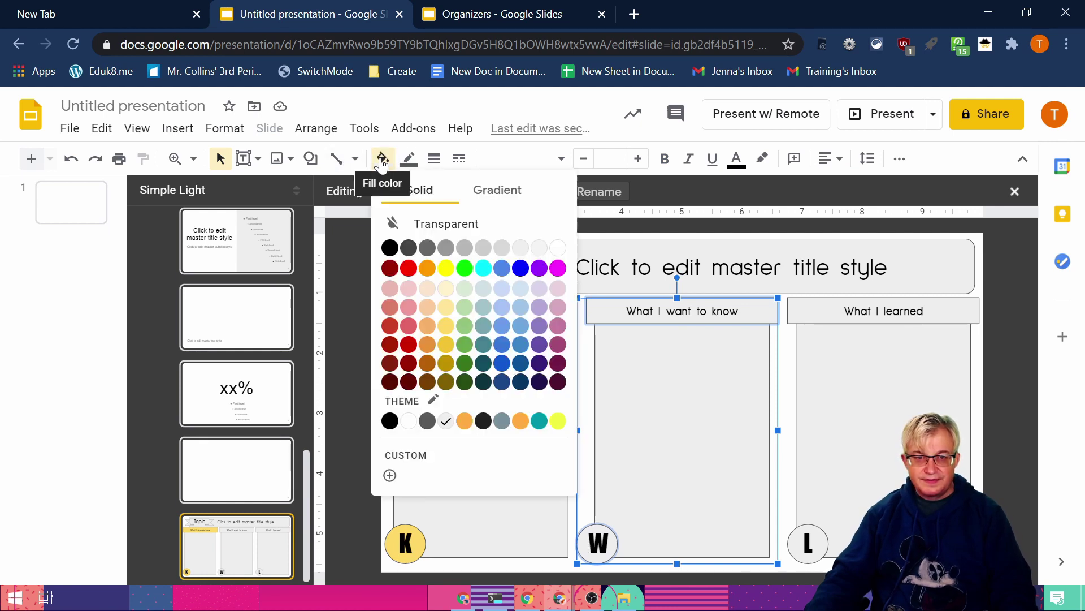
{"action": "left_click", "coordinate": [408, 326]}
Step: Fill the L header and circle light green
{"action": "left_click", "coordinate": [792, 317]}
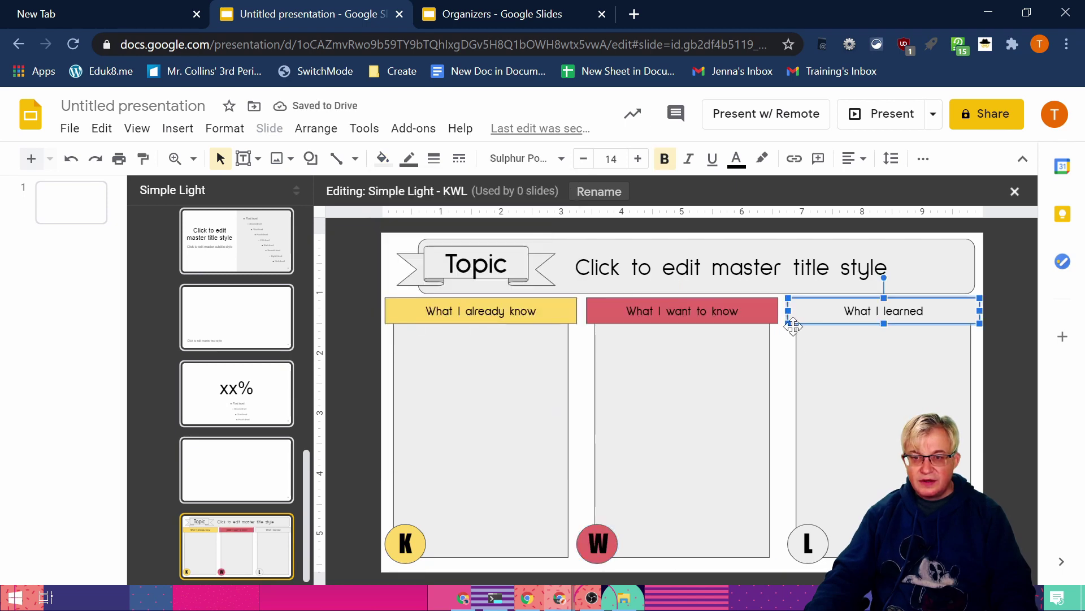
{"action": "left_click", "coordinate": [790, 537]}
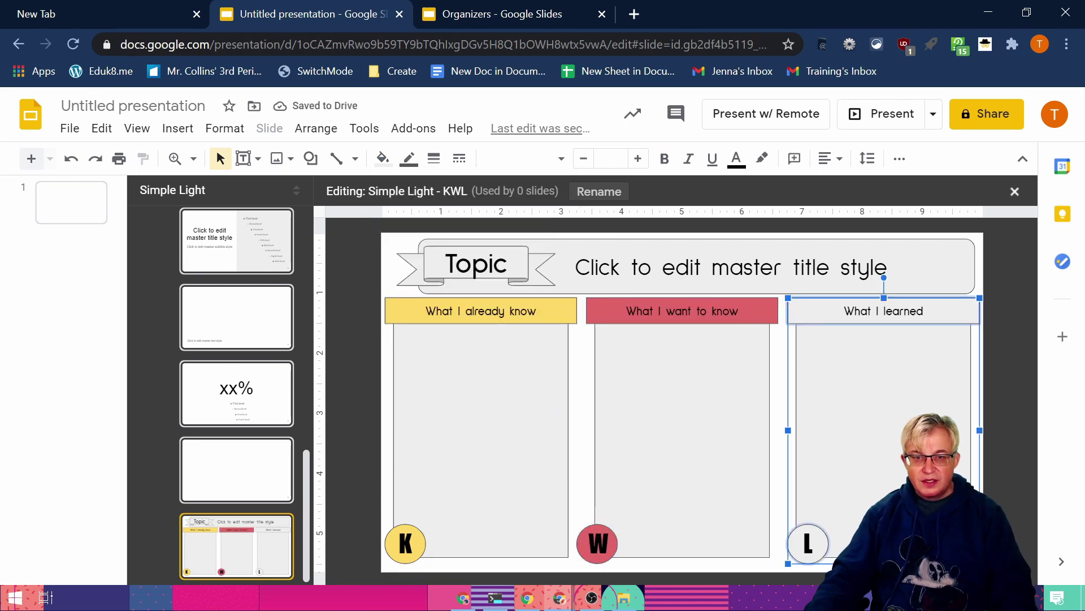
{"action": "left_click", "coordinate": [382, 159]}
{"action": "left_click", "coordinate": [464, 318]}
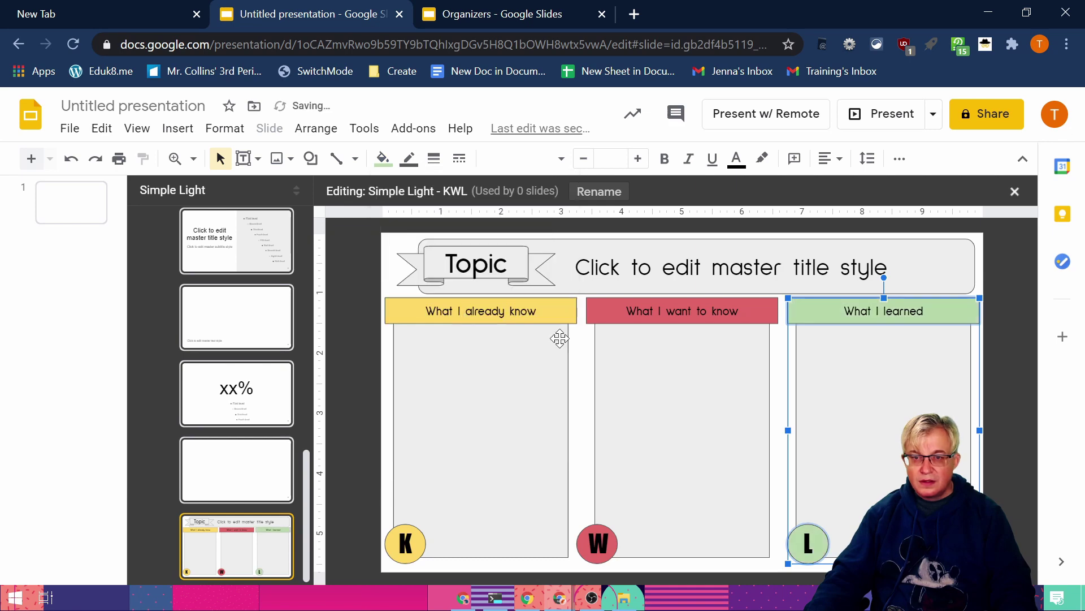
Step: Fill the Topic banner light blue
{"action": "left_click", "coordinate": [486, 248]}
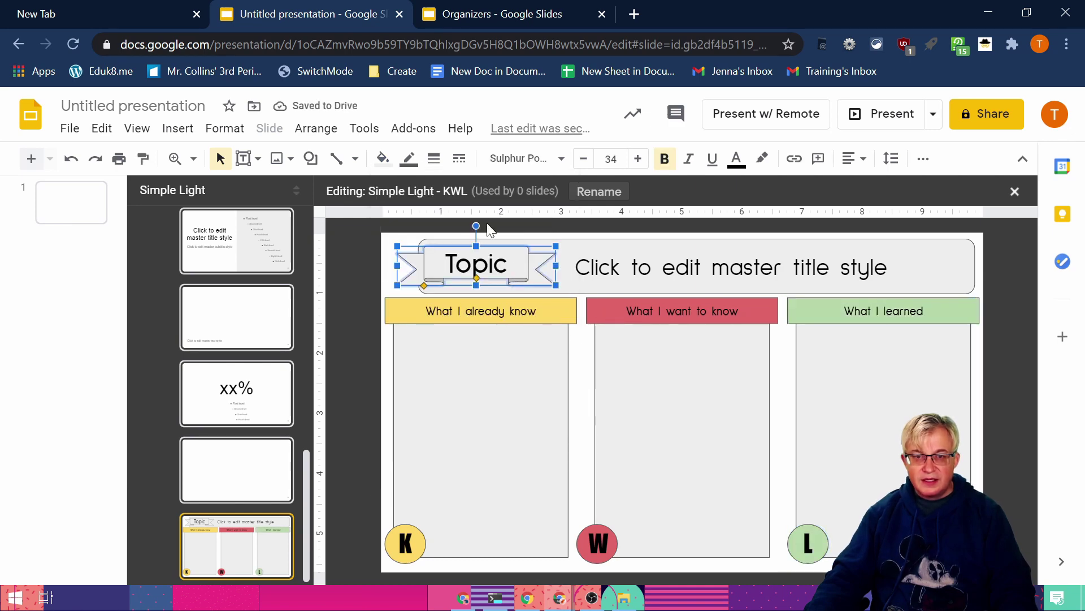
{"action": "left_click", "coordinate": [383, 159]}
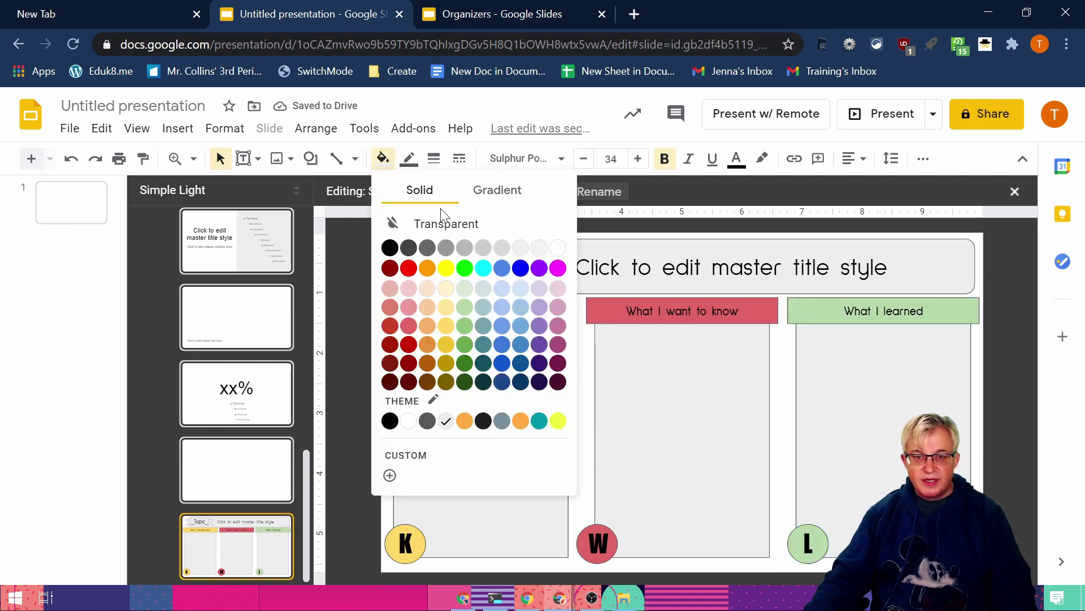
{"action": "left_click", "coordinate": [502, 306]}
{"action": "left_click", "coordinate": [982, 435]}
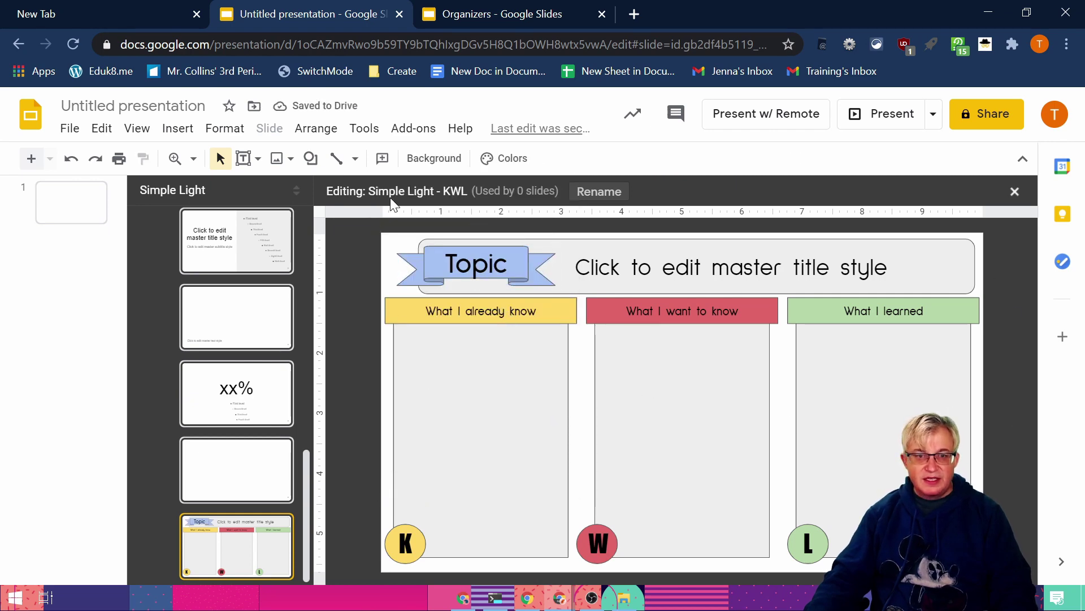
Step: Draw a body text placeholder filling the K column box and set its font to Lora
{"action": "left_click", "coordinate": [258, 159]}
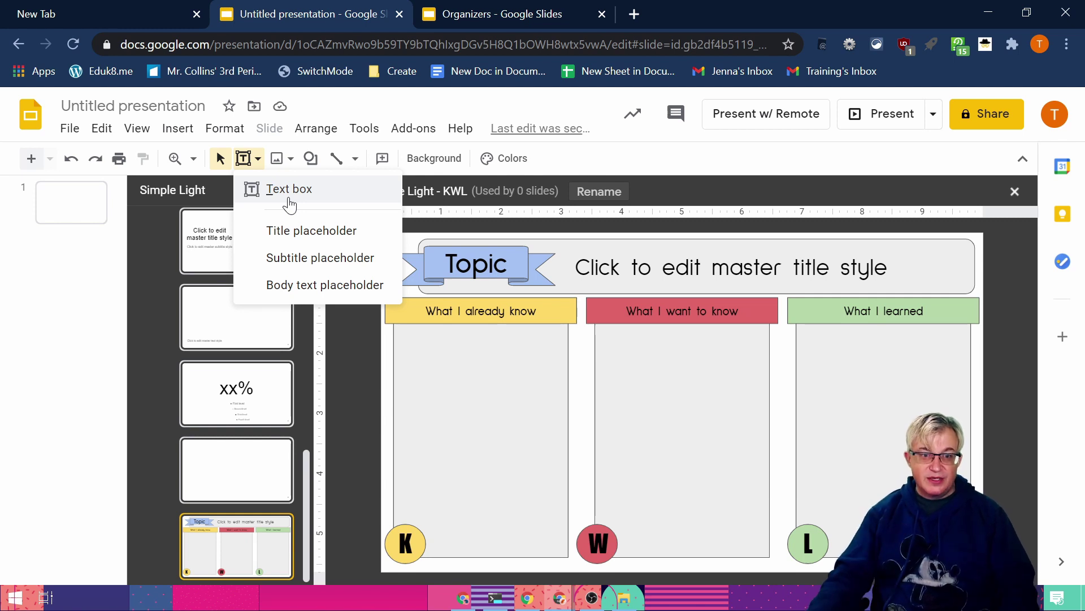
{"action": "left_click", "coordinate": [303, 285]}
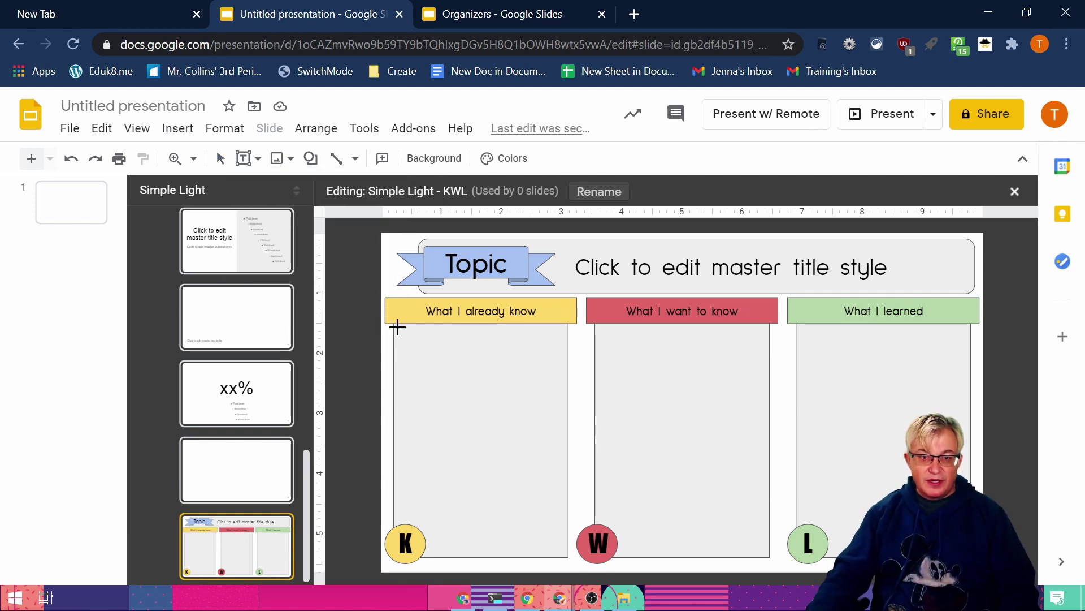
{"action": "left_click_drag", "start_coordinate": [397, 326], "coordinate": [564, 528]}
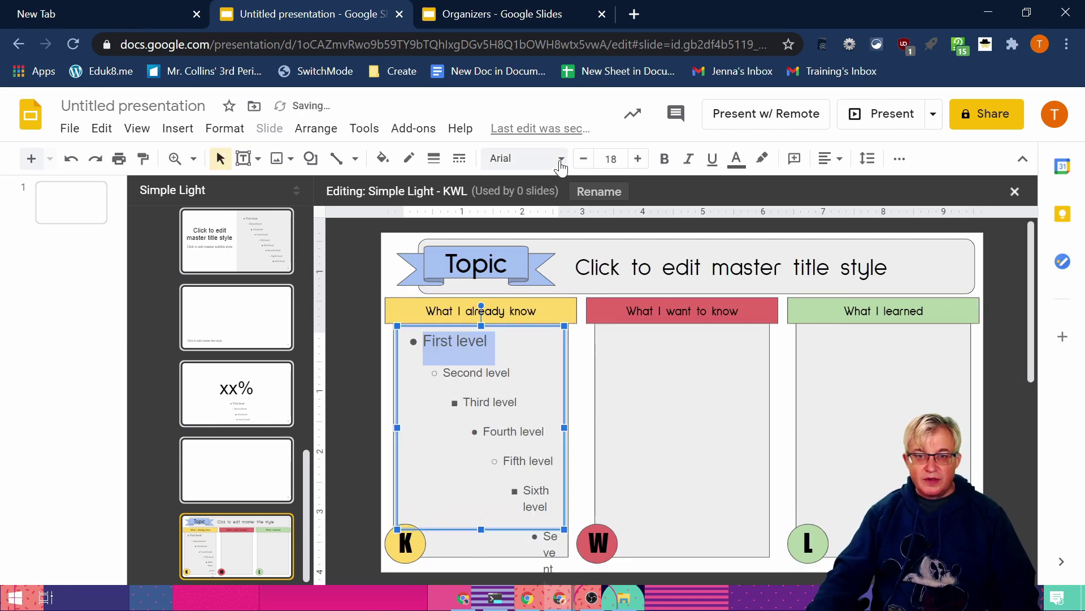
{"action": "left_click", "coordinate": [534, 327]}
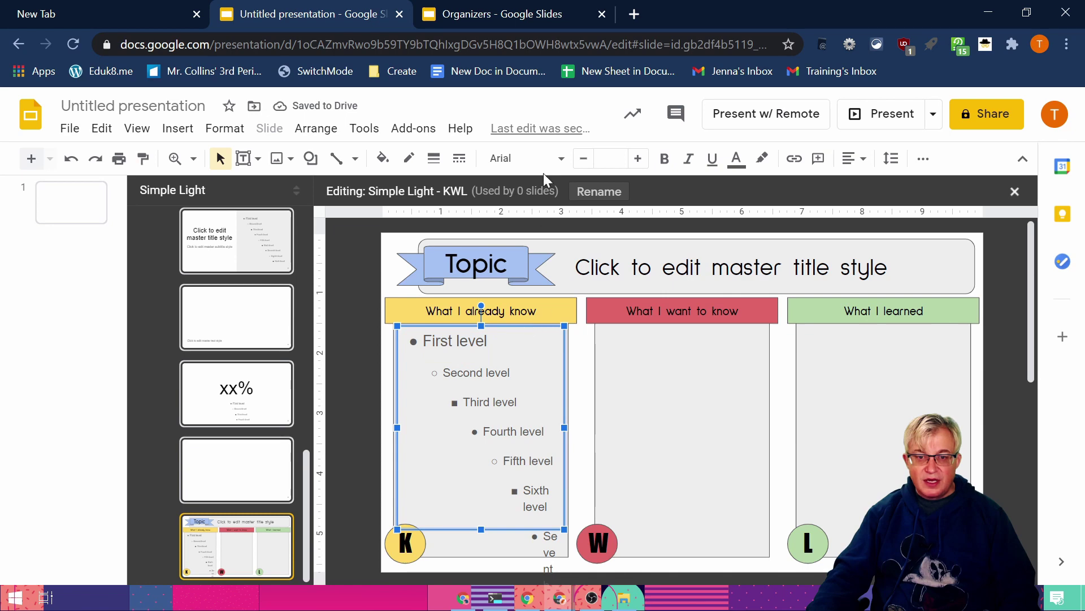
{"action": "left_click", "coordinate": [560, 160]}
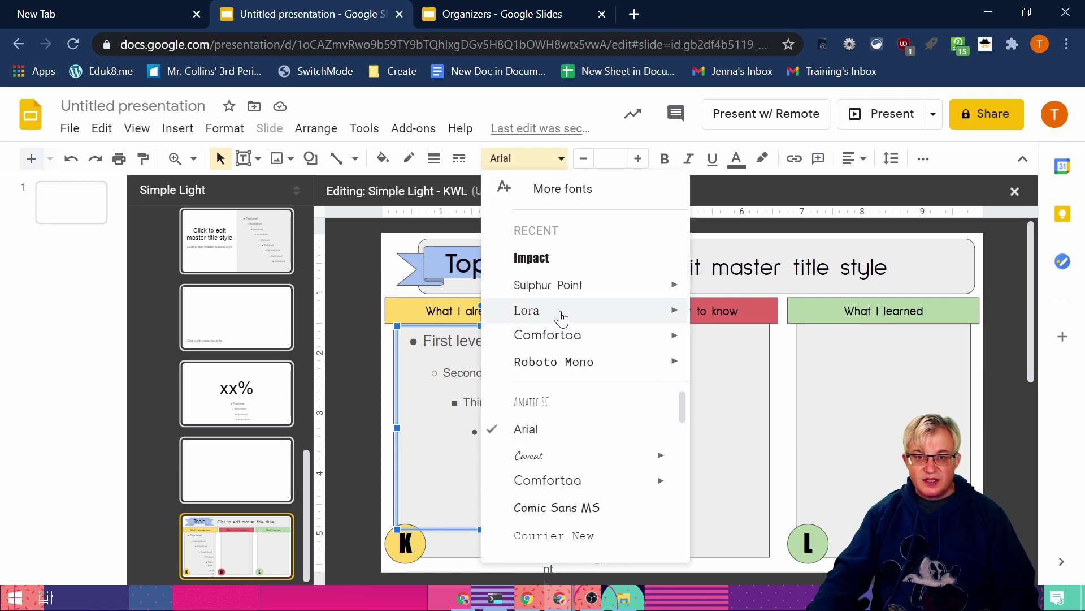
{"action": "left_click", "coordinate": [527, 312]}
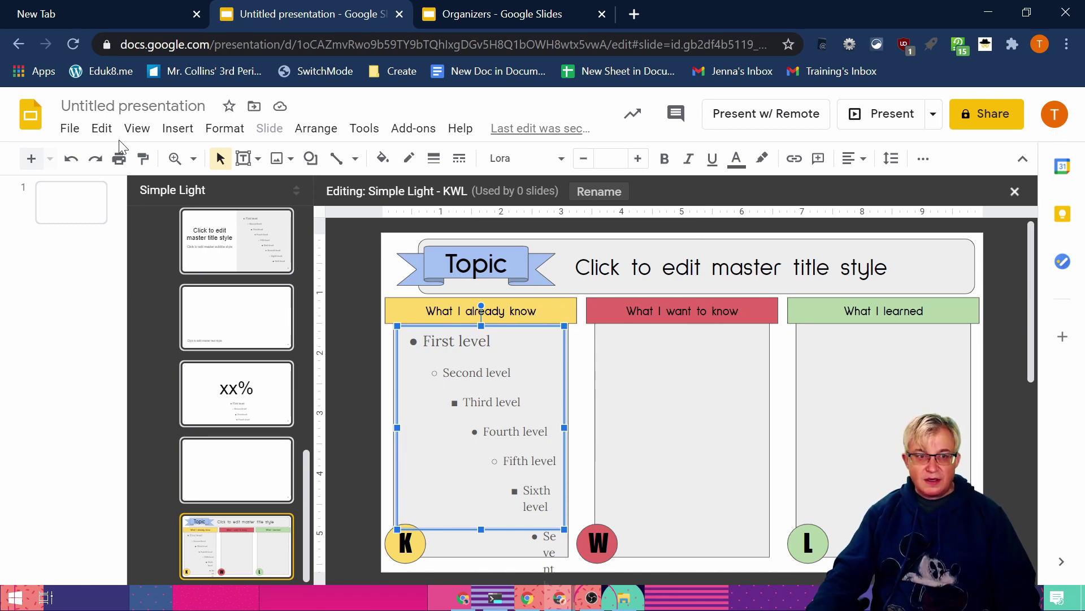
Step: Duplicate the Lora body placeholder twice, placing one copy in the W column and one in the L column
{"action": "left_click", "coordinate": [102, 128]}
{"action": "left_click", "coordinate": [180, 362]}
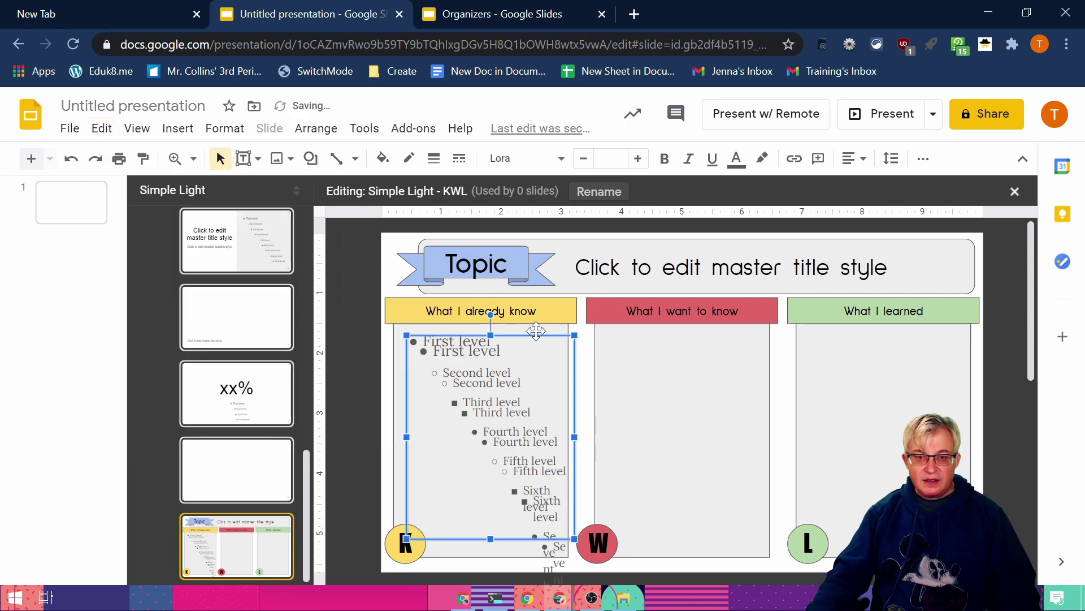
{"action": "left_click_drag", "start_coordinate": [536, 330], "coordinate": [731, 334]}
{"action": "left_click", "coordinate": [104, 130]}
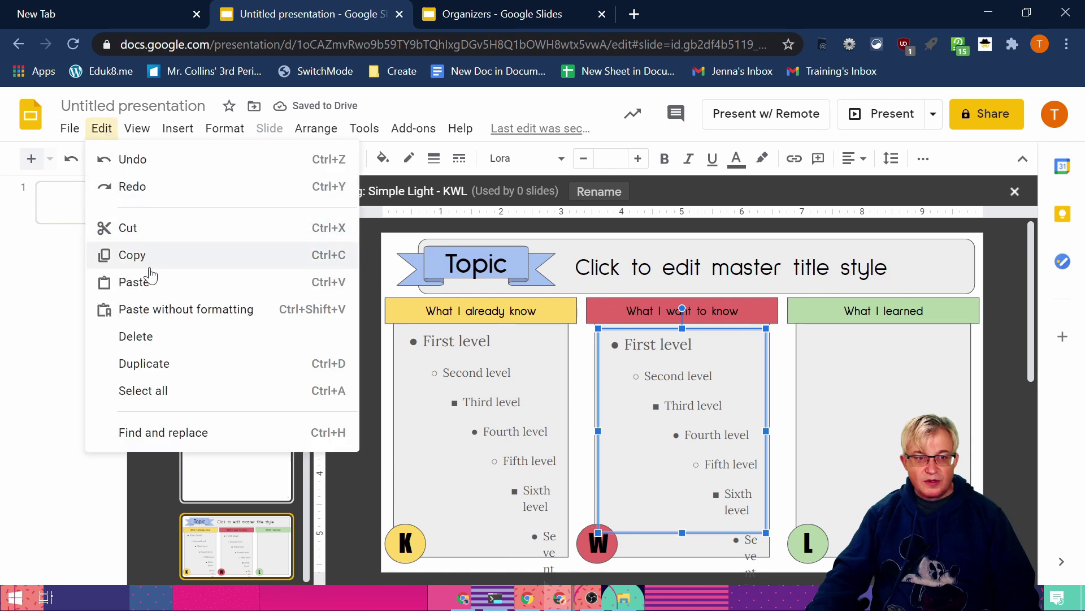
{"action": "left_click", "coordinate": [169, 363]}
{"action": "left_click_drag", "start_coordinate": [736, 339], "coordinate": [928, 330]}
{"action": "left_click", "coordinate": [373, 224]}
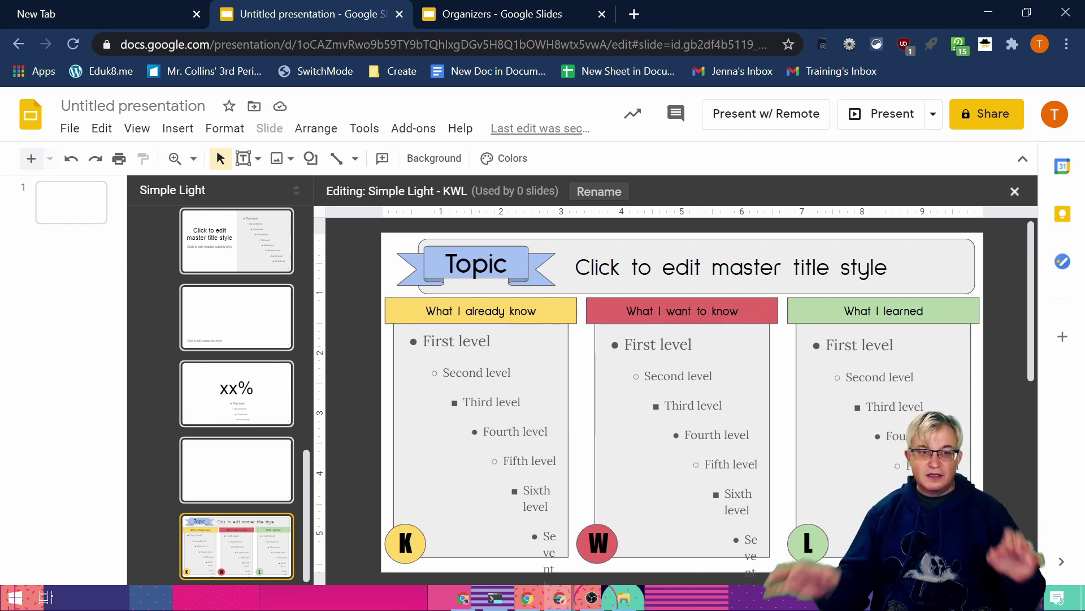
Step: Close the master editor and add a new slide 2 with the KWL layout
{"action": "left_click", "coordinate": [78, 214]}
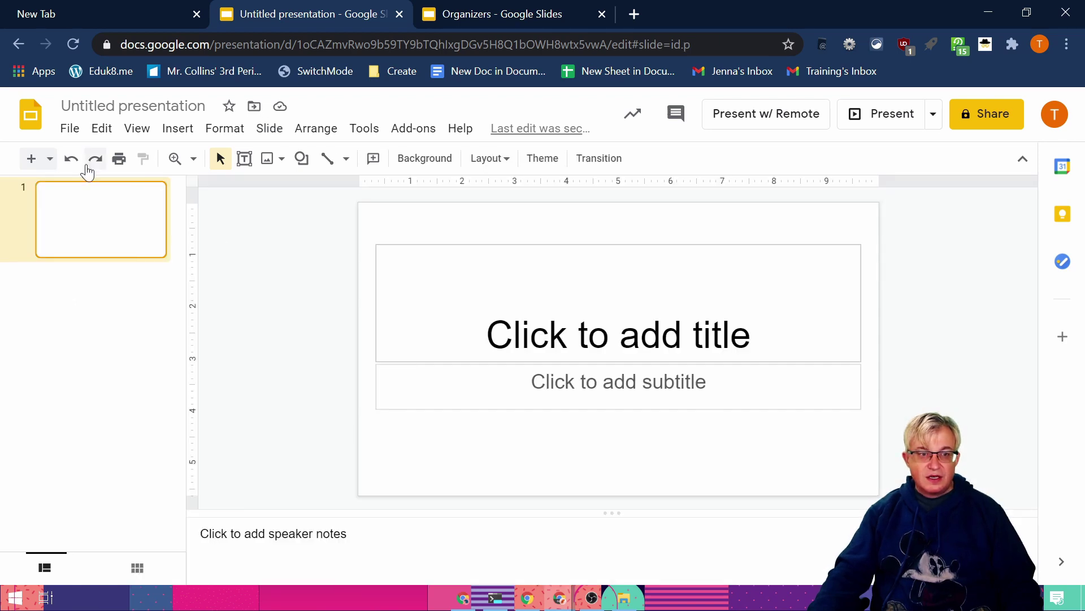
{"action": "left_click", "coordinate": [49, 159]}
{"action": "left_click", "coordinate": [291, 470]}
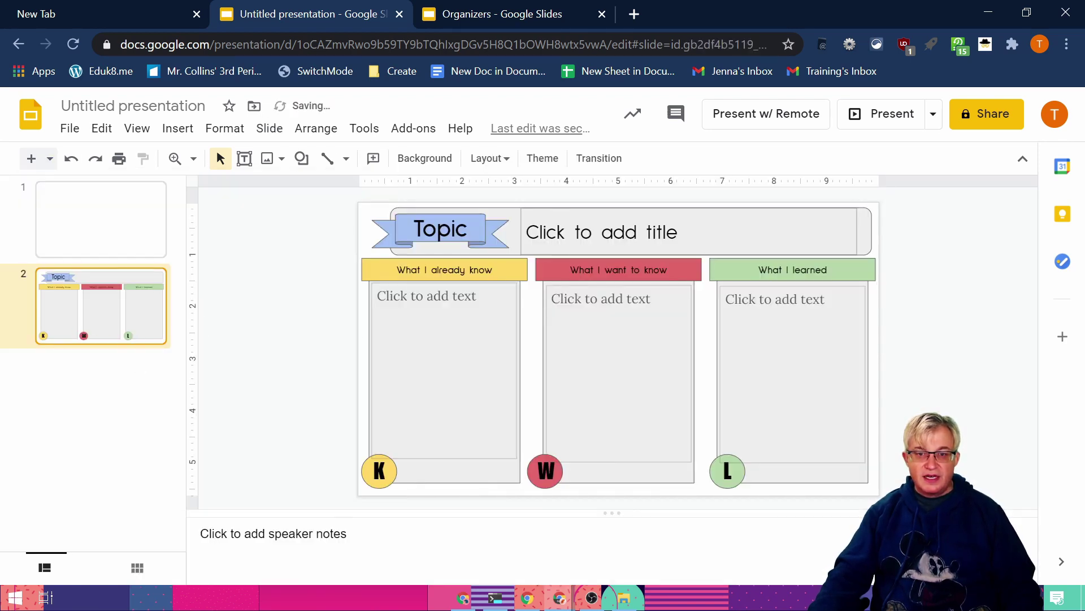
Step: Test the new slide's title placeholder and its K, W and L column text boxes
{"action": "left_click", "coordinate": [650, 232]}
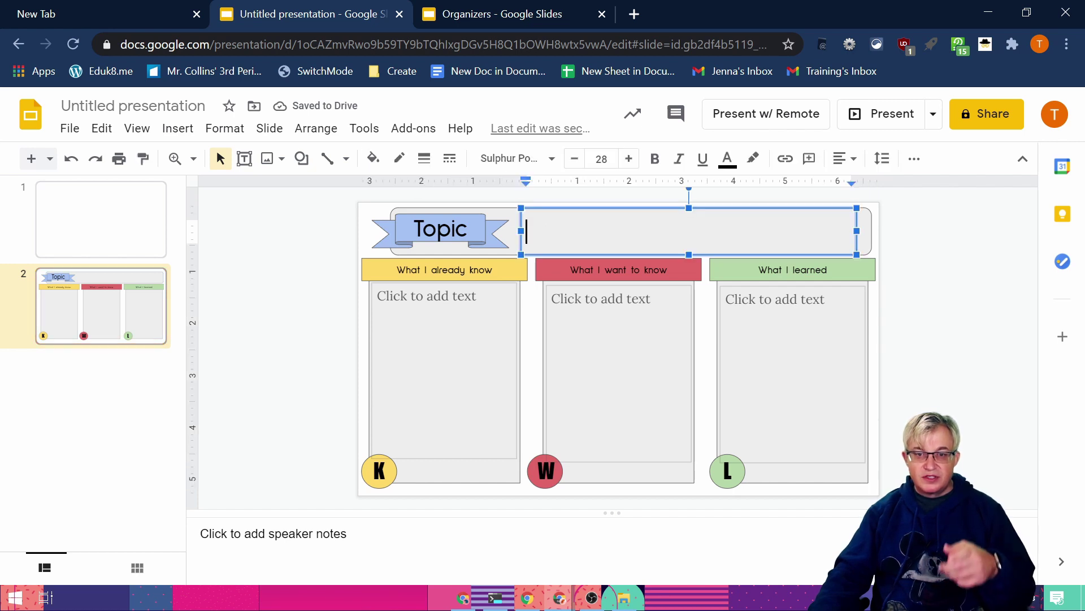
{"action": "left_click", "coordinate": [367, 342]}
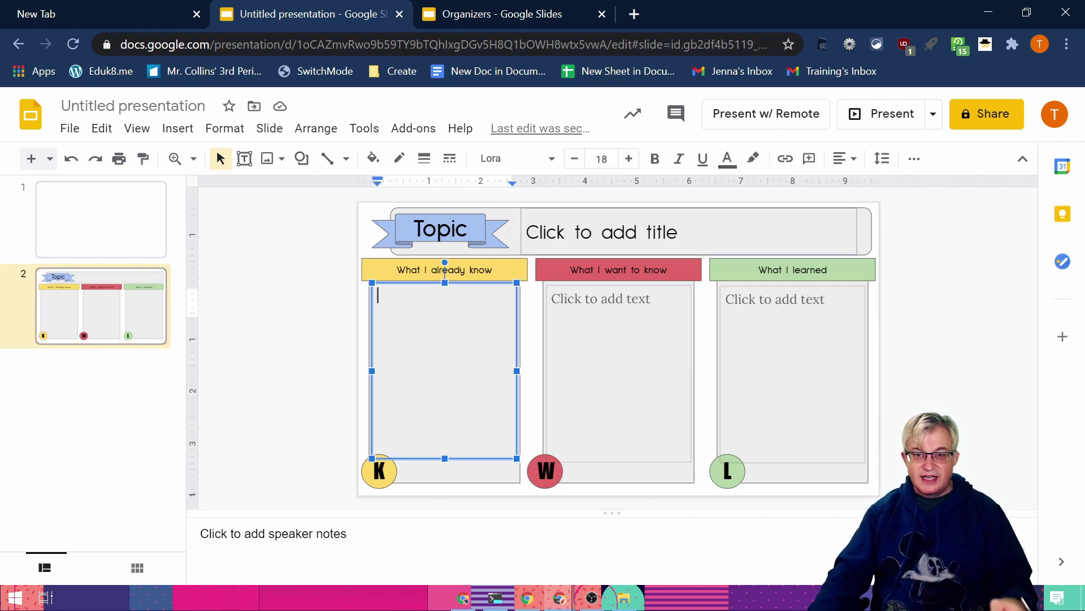
{"action": "left_click", "coordinate": [554, 305]}
{"action": "left_click", "coordinate": [457, 270]}
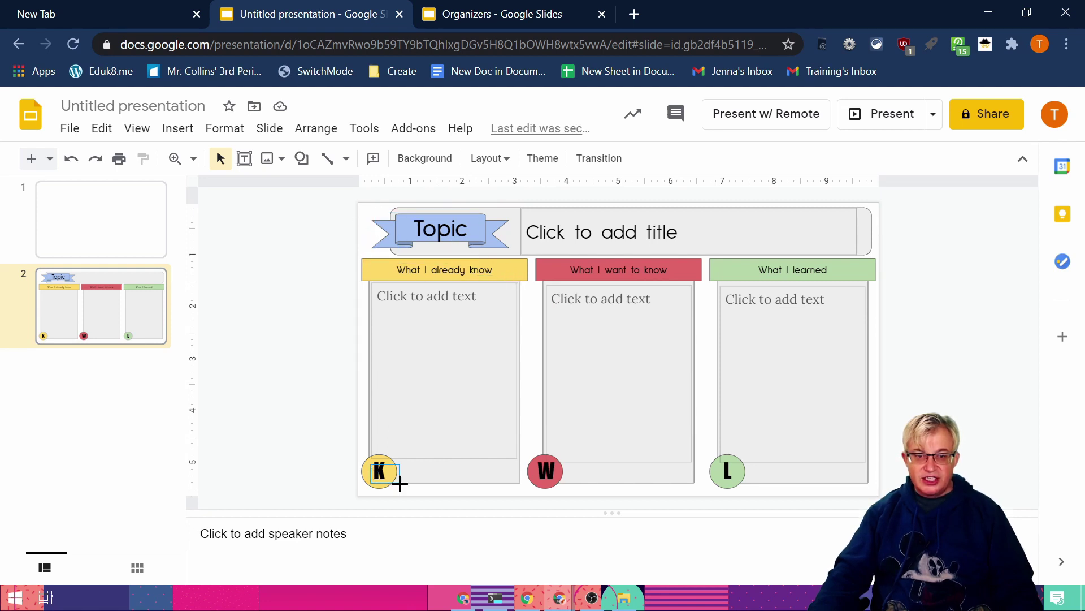
{"action": "left_click", "coordinate": [735, 447]}
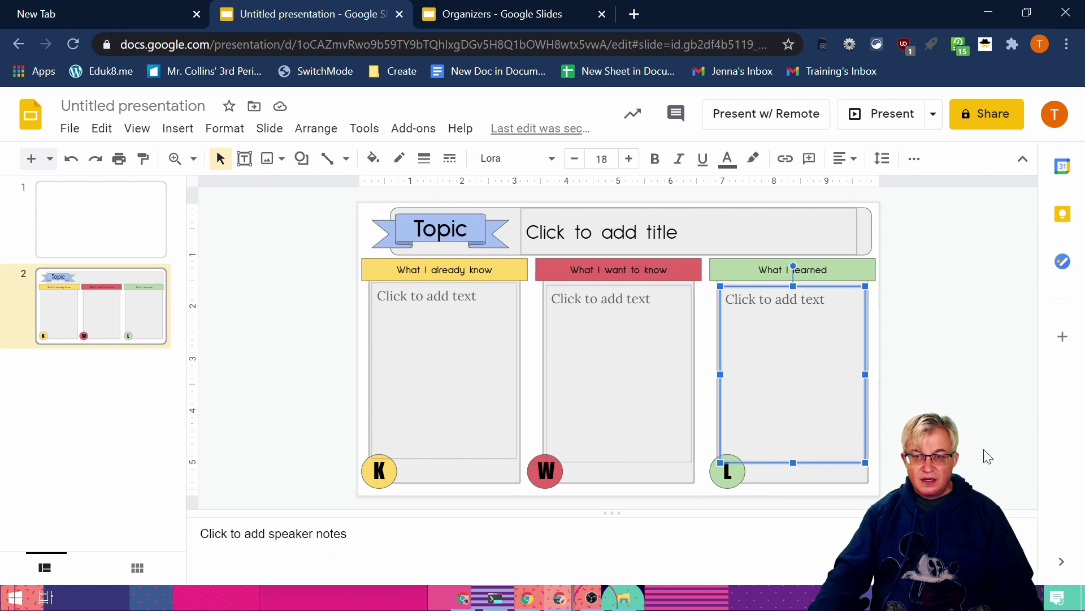
{"action": "key", "text": "shift+Tab"}
{"action": "key", "text": "shift+Tab"}
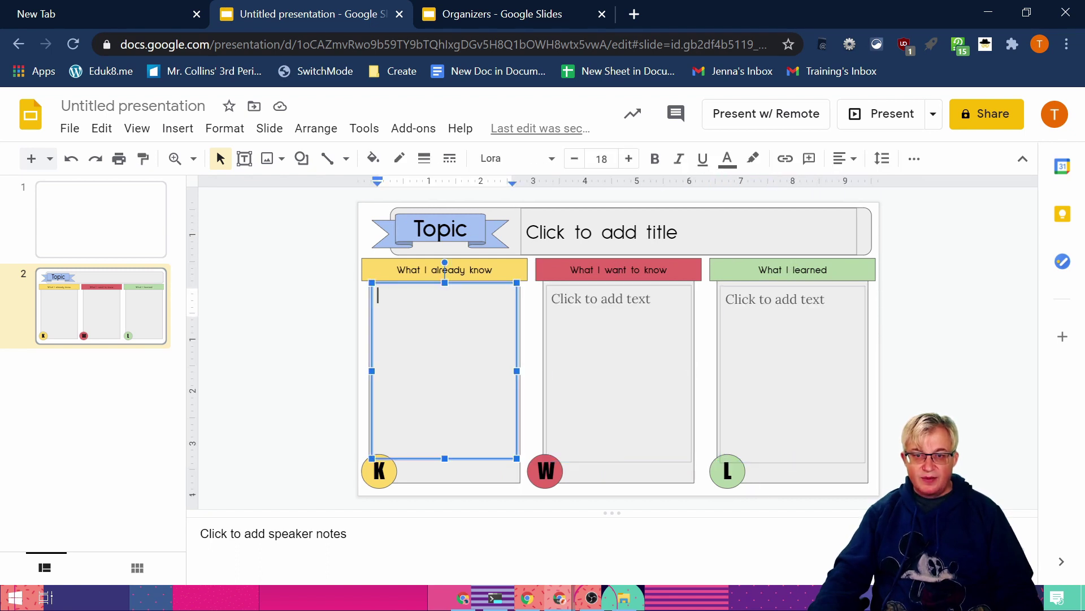
{"action": "key", "text": "Escape"}
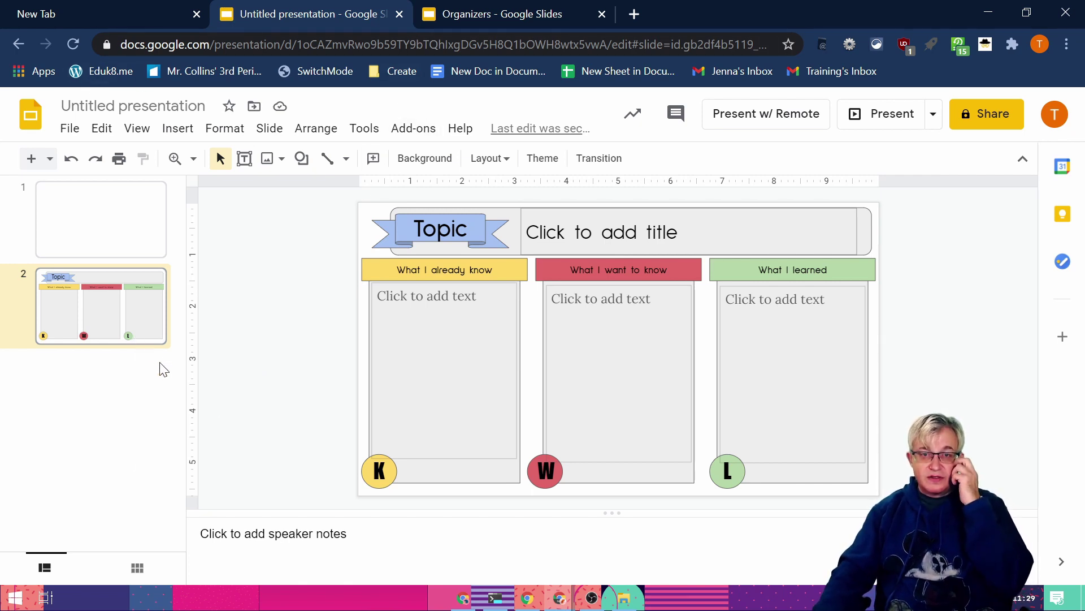
Step: In the Organizers deck, review the KWL and T-Chart slides and reposition the T-Chart slide
{"action": "left_click", "coordinate": [507, 6]}
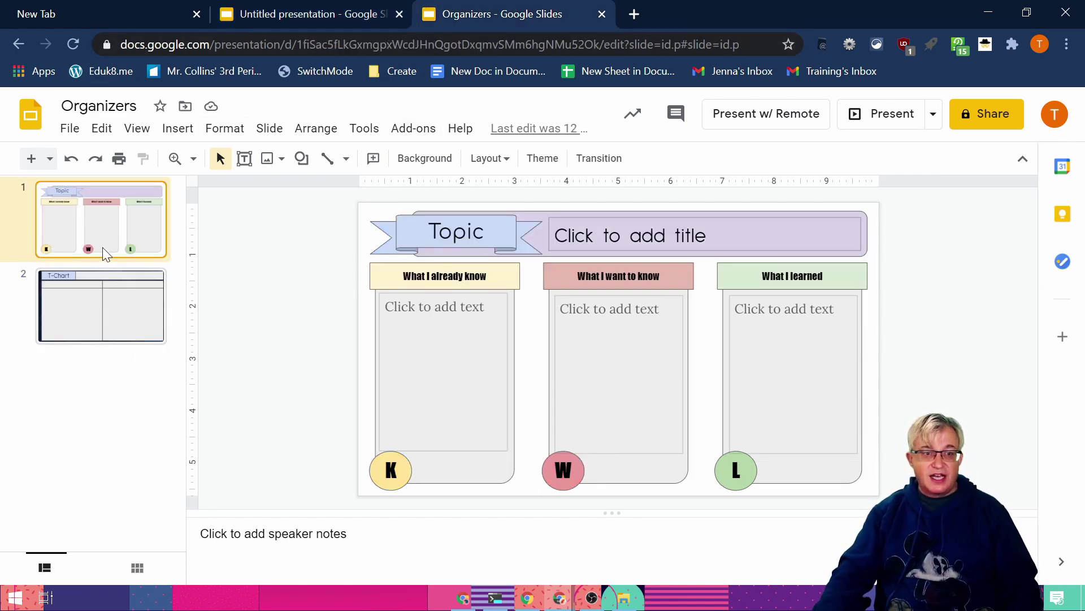
{"action": "left_click", "coordinate": [87, 310]}
{"action": "left_click", "coordinate": [107, 218]}
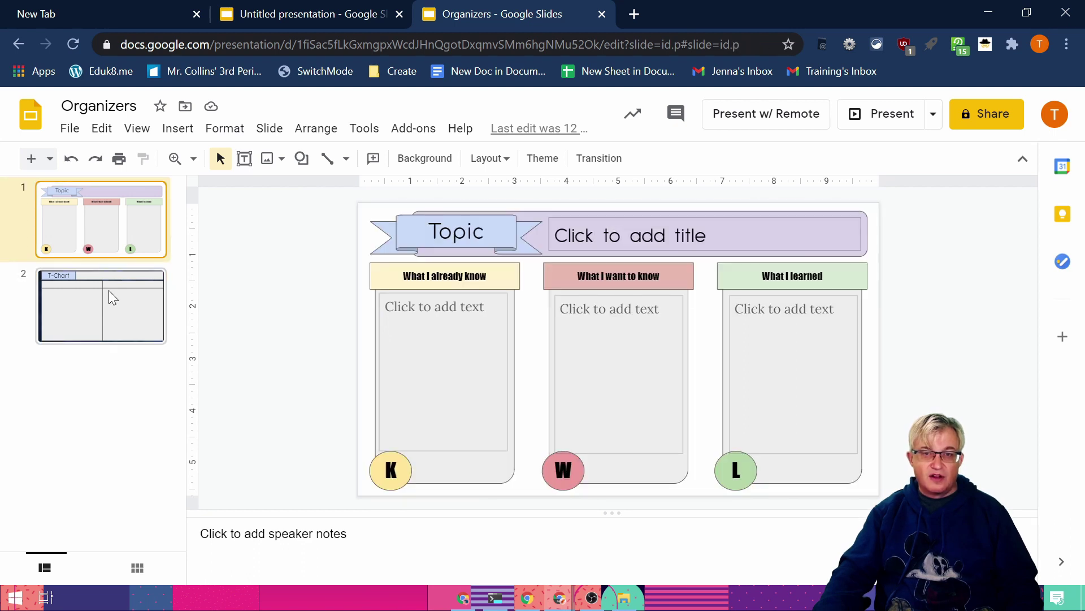
{"action": "left_click_drag", "start_coordinate": [95, 310], "coordinate": [65, 395]}
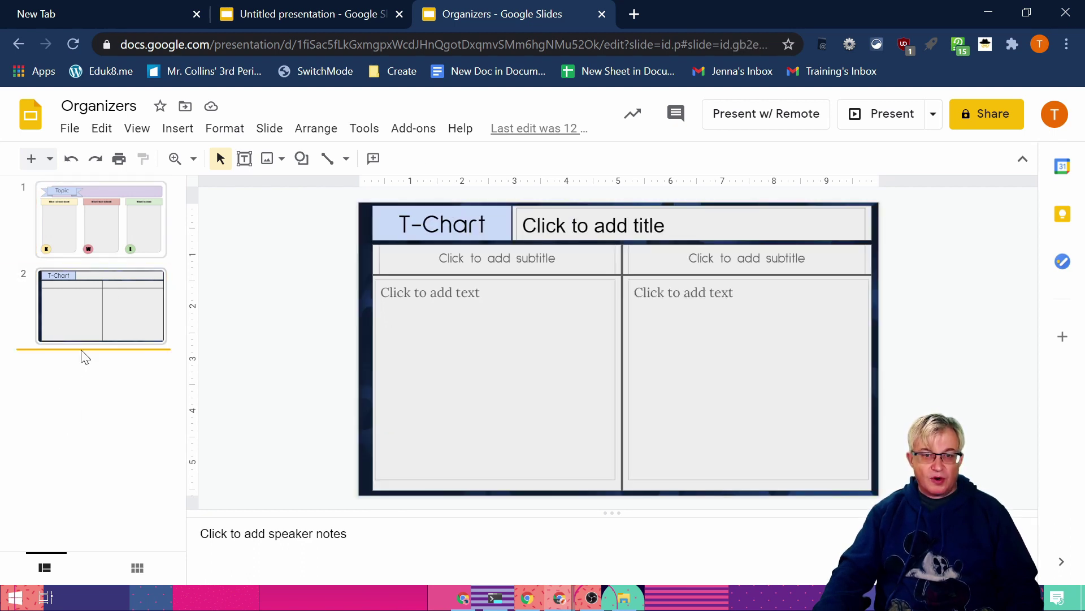
Step: Duplicate the Blank layout in the theme builder, rename the copy Venn, and close the editor
{"action": "left_click", "coordinate": [137, 128]}
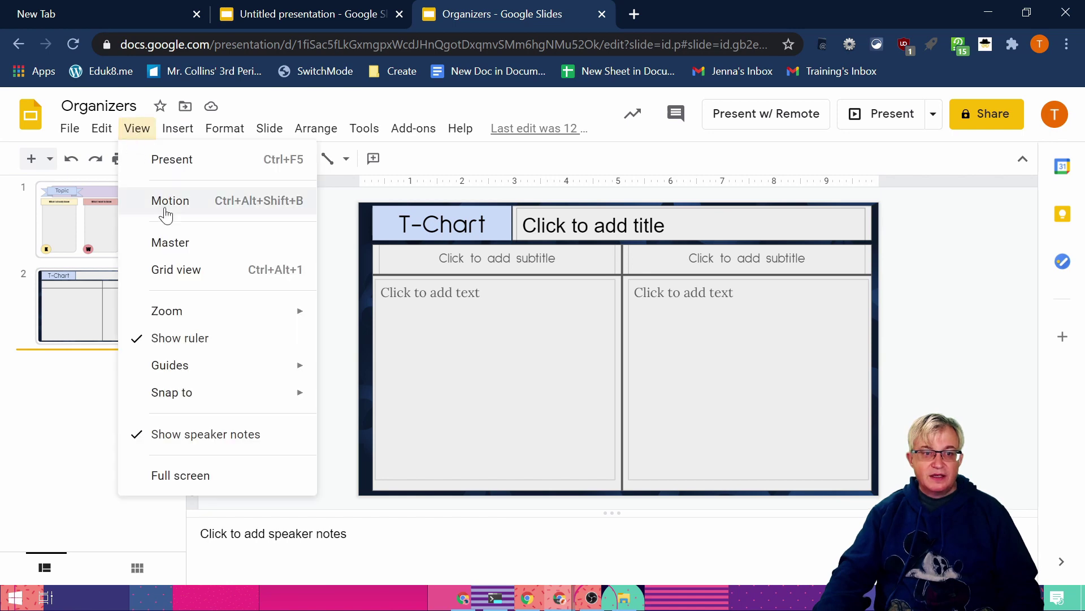
{"action": "left_click", "coordinate": [191, 242]}
{"action": "scroll", "coordinate": [251, 466], "scroll_direction": "down", "scroll_amount": 1}
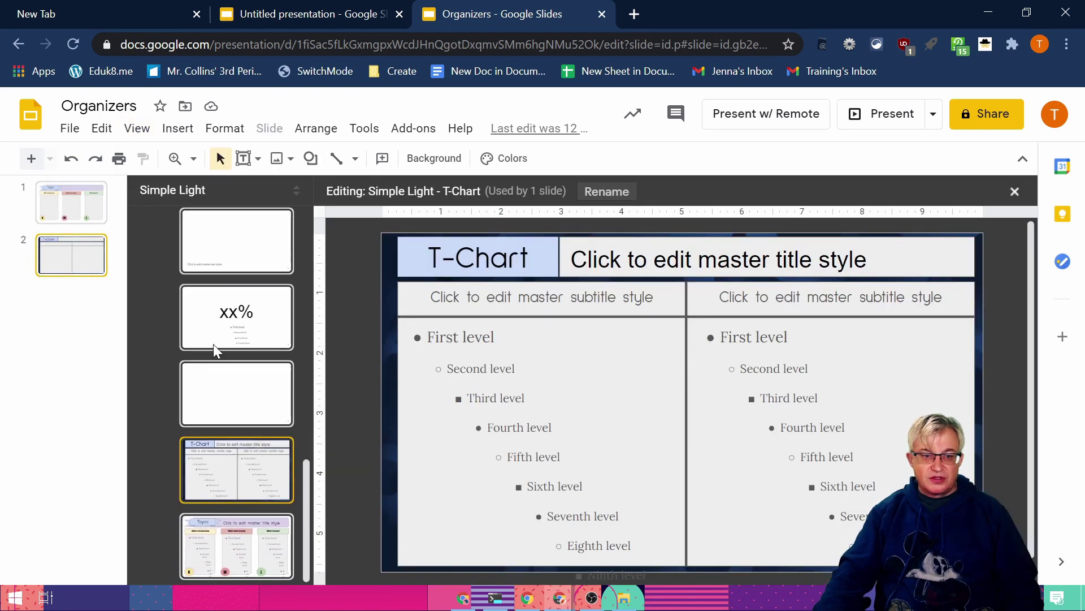
{"action": "left_click", "coordinate": [225, 394]}
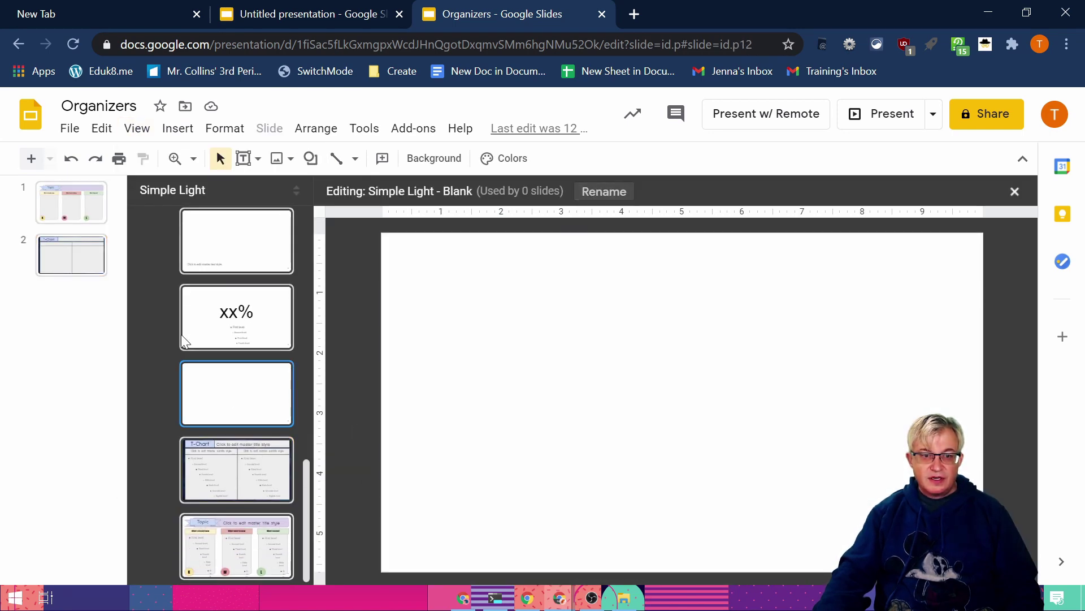
{"action": "right_click", "coordinate": [217, 402]}
{"action": "left_click", "coordinate": [282, 427]}
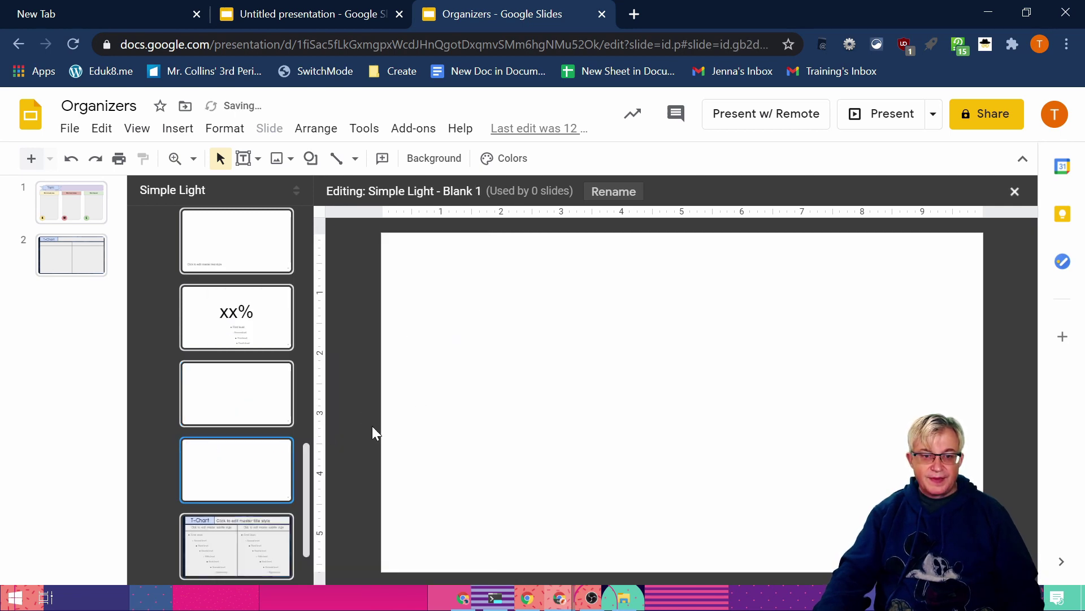
{"action": "left_click", "coordinate": [610, 190]}
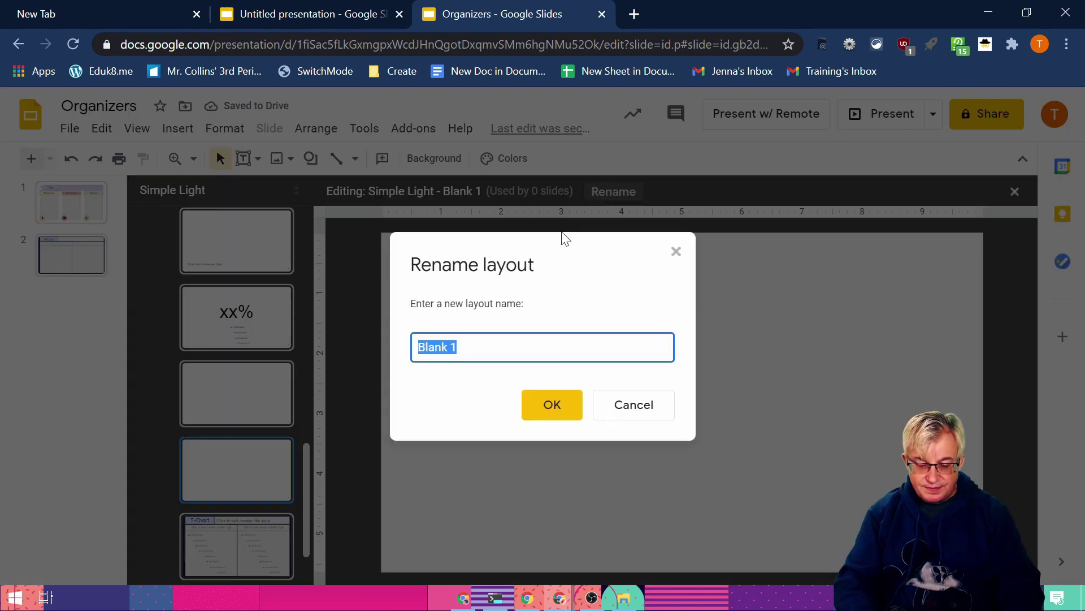
{"action": "type", "text": "Venn"}
{"action": "key", "text": "Return"}
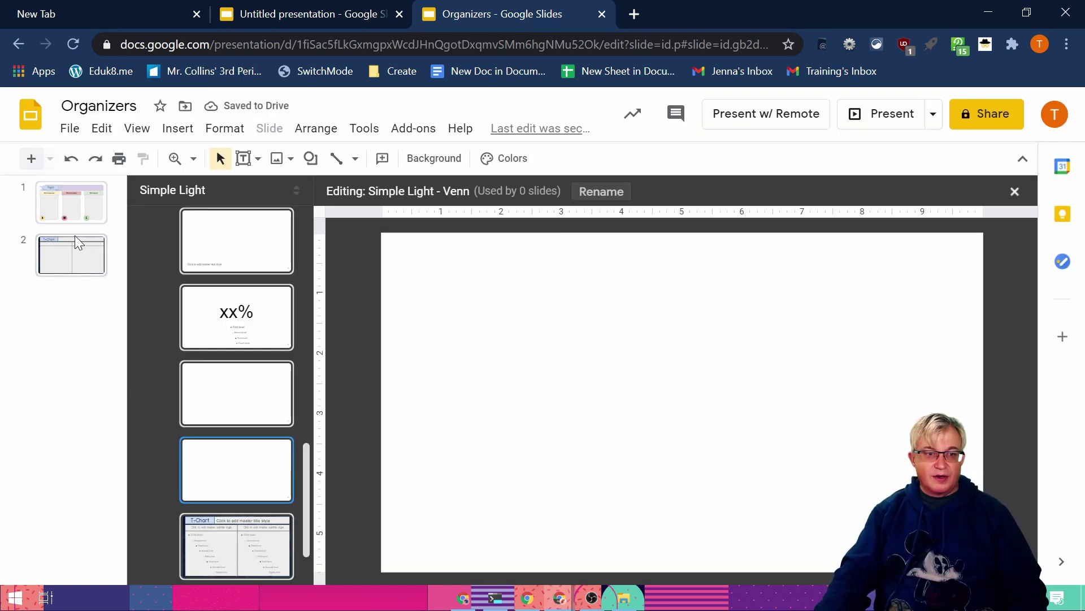
{"action": "left_click", "coordinate": [69, 216]}
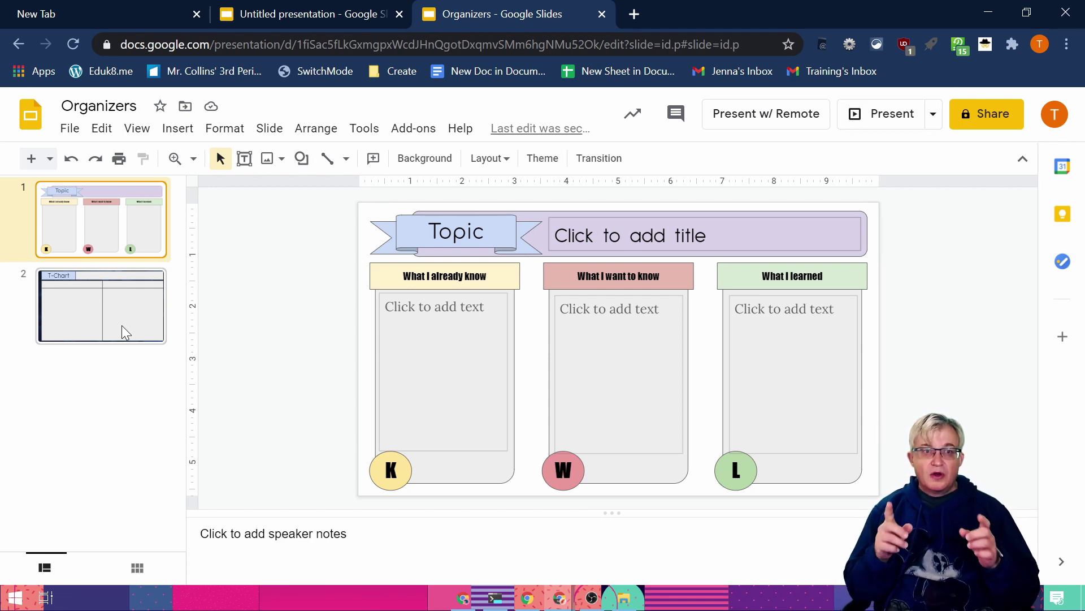
Step: Create a new blank presentation by entering slides.new in a new browser tab
{"action": "left_click", "coordinate": [634, 14]}
{"action": "type", "text": "slides.new"}
{"action": "key", "text": "Return"}
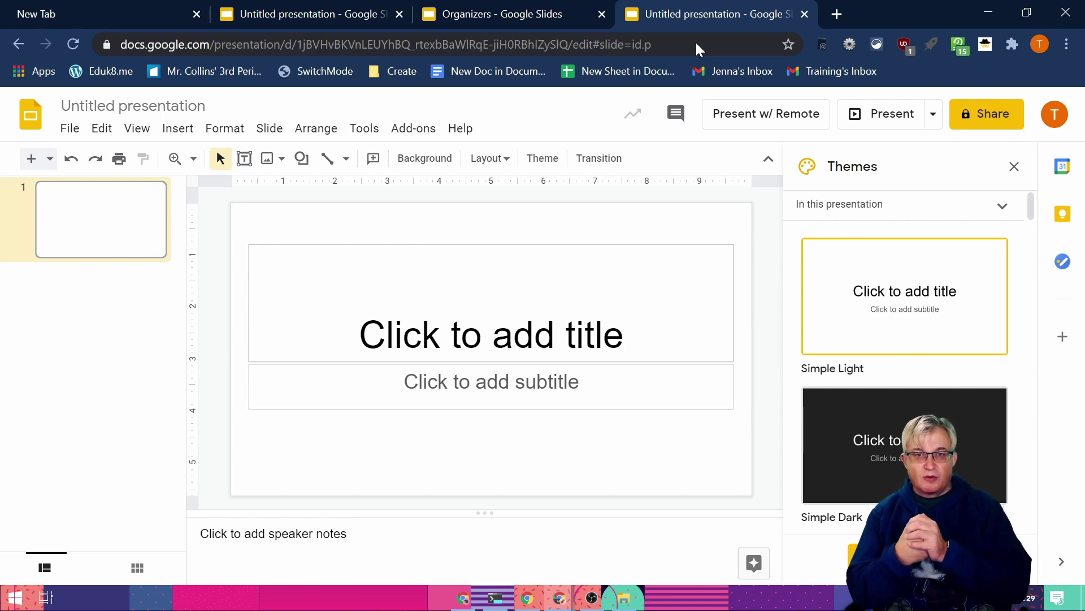
Step: Go back to the Organizers presentation's KWL slide, ready to copy it
{"action": "left_click", "coordinate": [473, 11]}
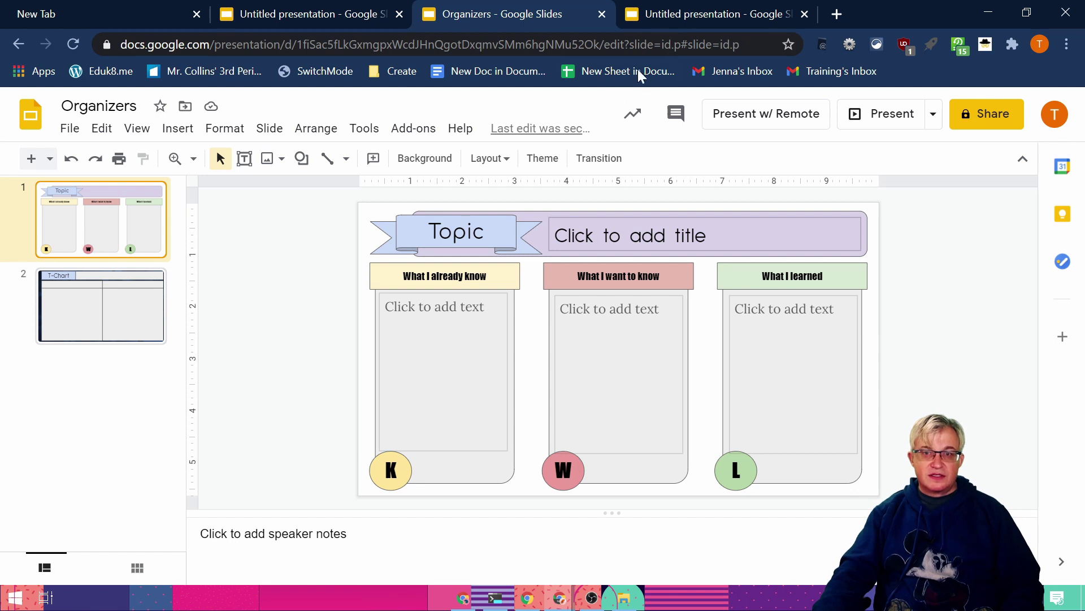
{"action": "left_click", "coordinate": [690, 15]}
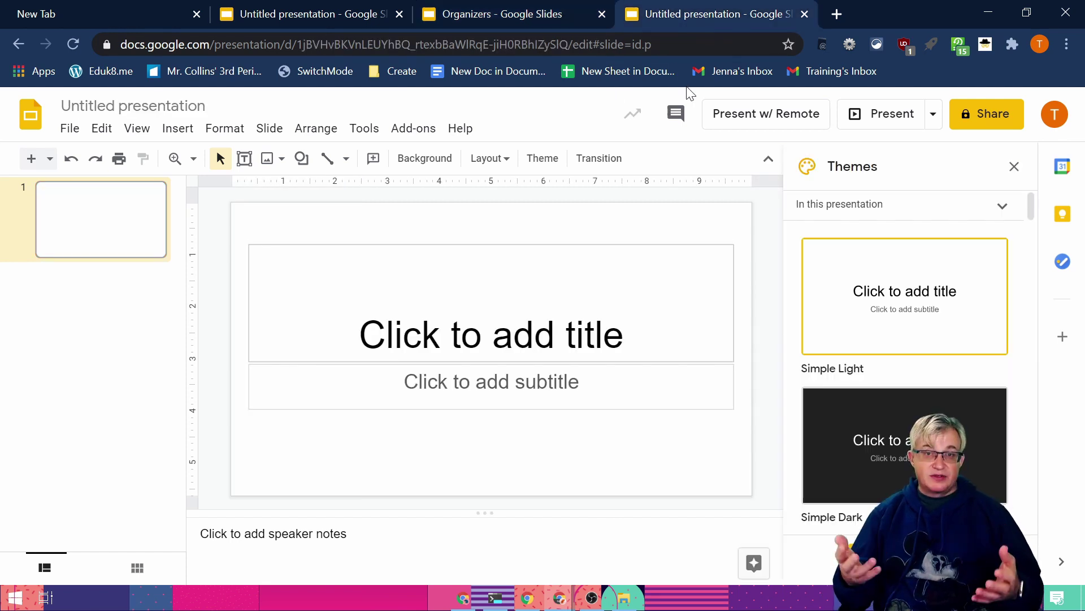
{"action": "left_click", "coordinate": [482, 13]}
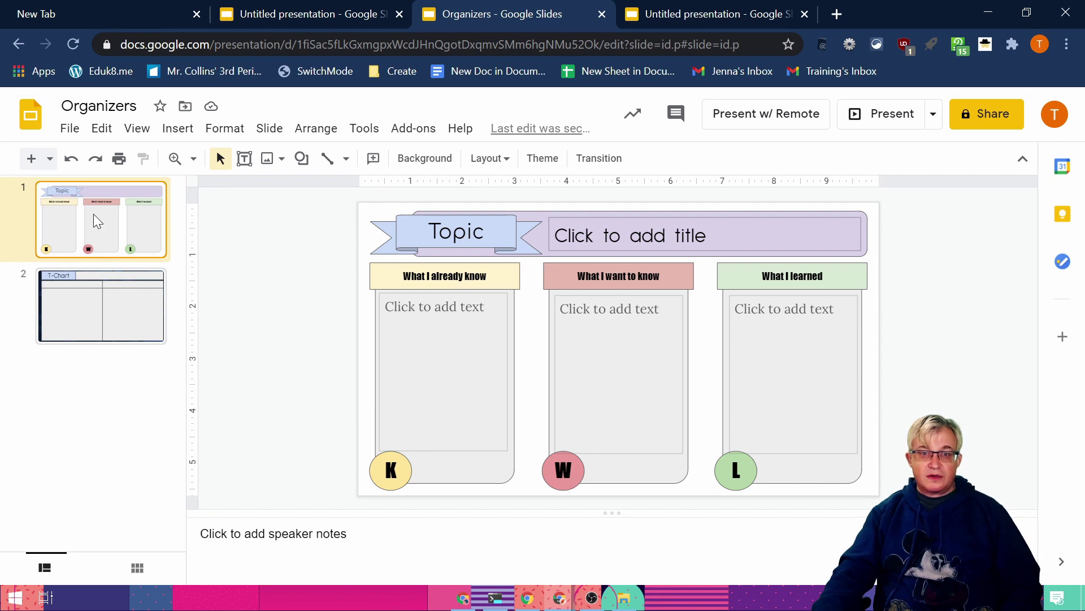
{"action": "left_click", "coordinate": [745, 12]}
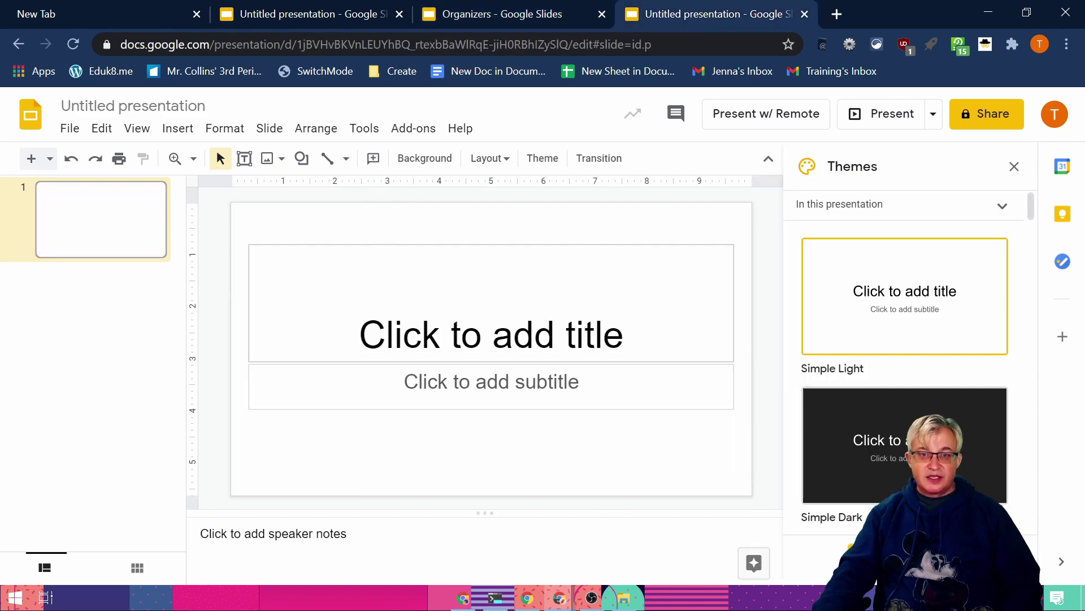
{"action": "left_click", "coordinate": [491, 13]}
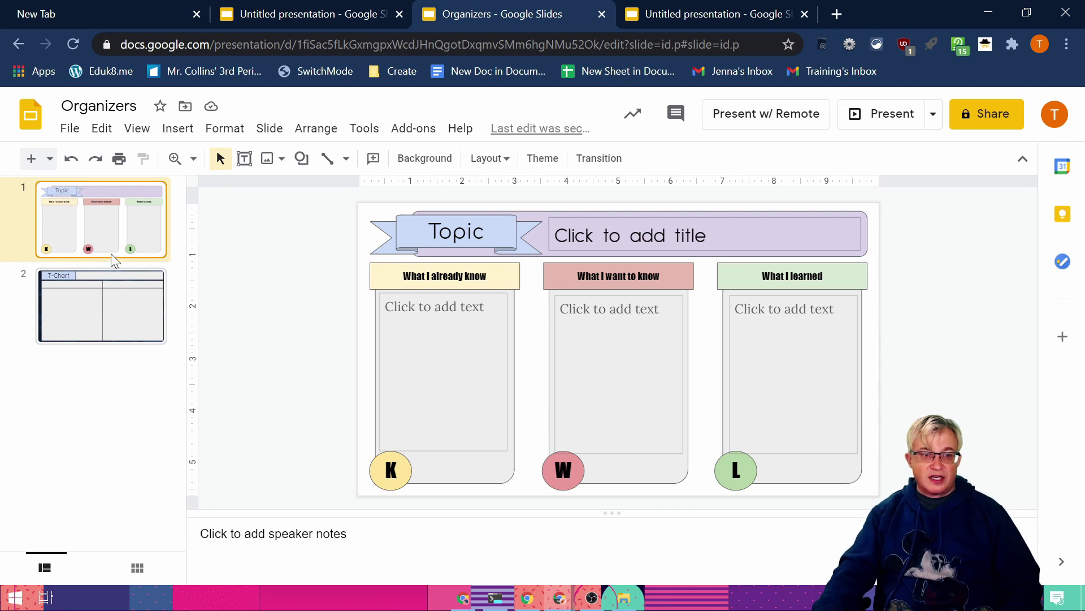
{"action": "left_click", "coordinate": [102, 127]}
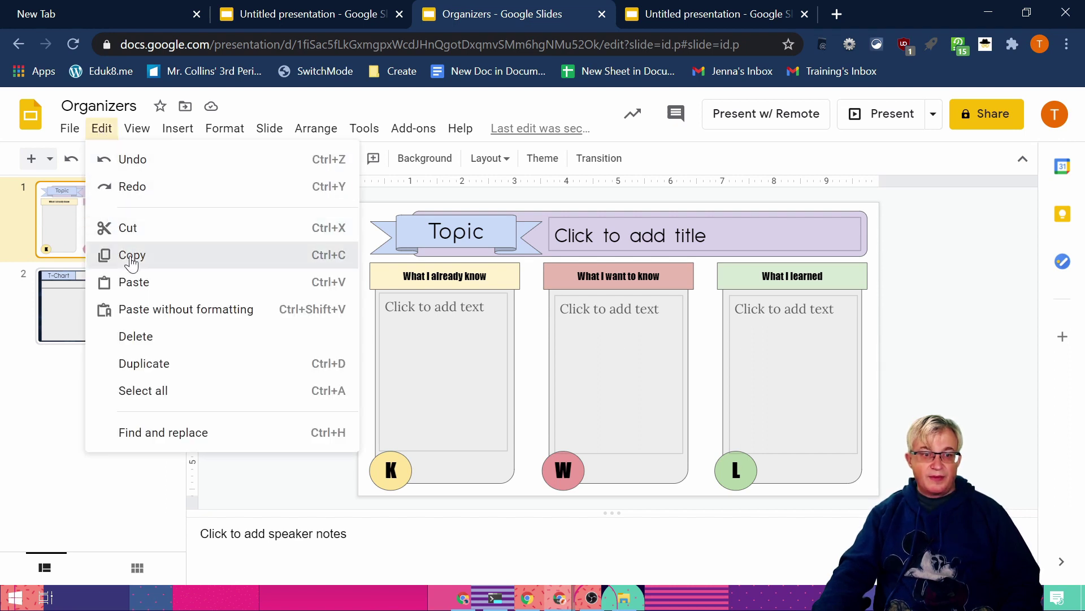
Step: Copy the Organizers KWL slide and paste it unlinked as slide 2 of the untitled presentation
{"action": "left_click", "coordinate": [131, 253]}
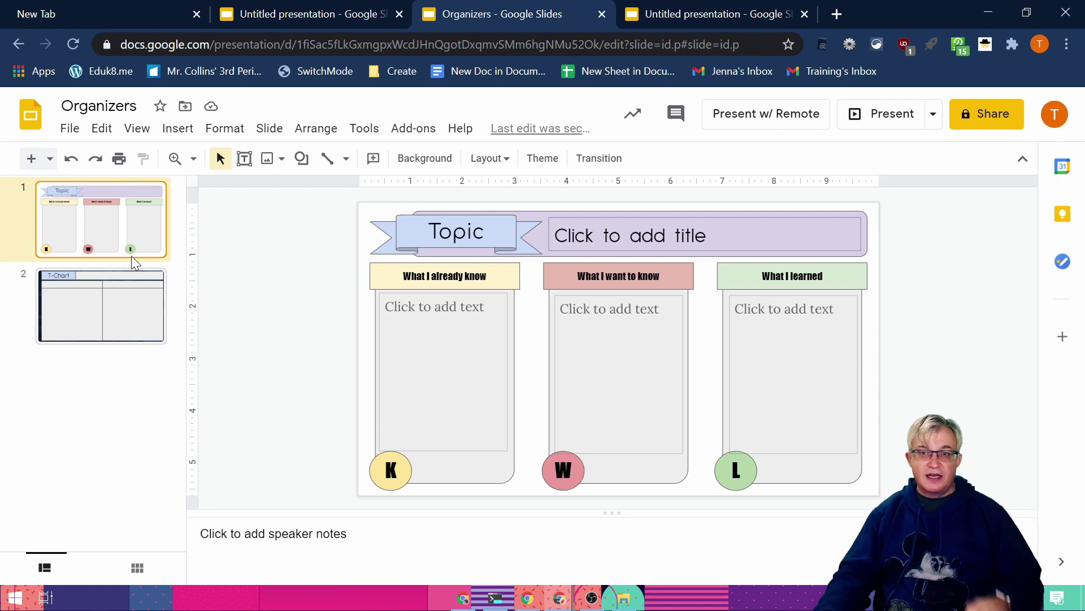
{"action": "left_click", "coordinate": [740, 16]}
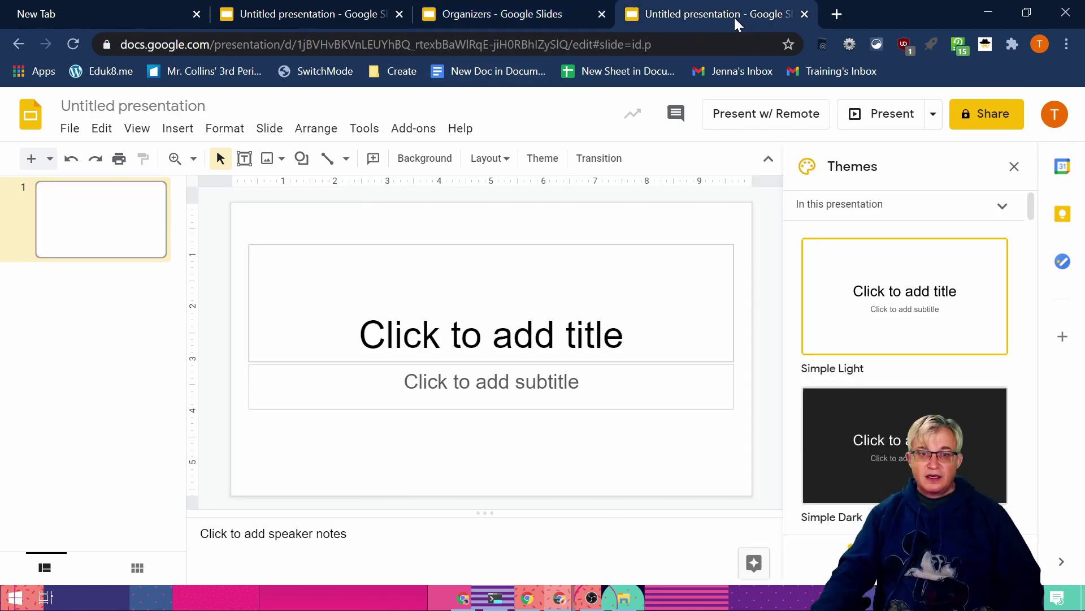
{"action": "left_click", "coordinate": [101, 129]}
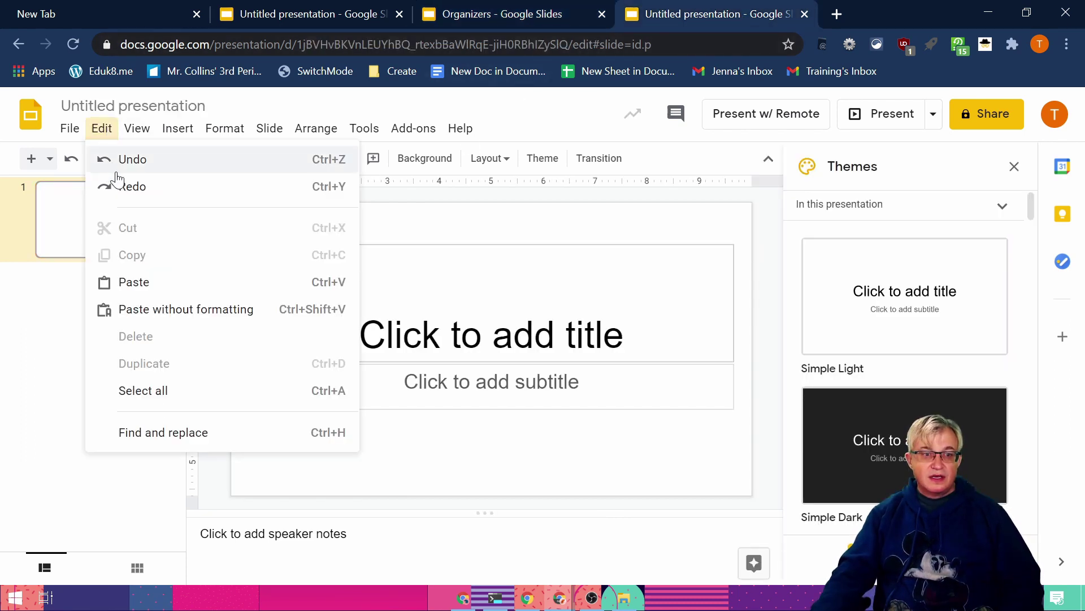
{"action": "left_click", "coordinate": [134, 282]}
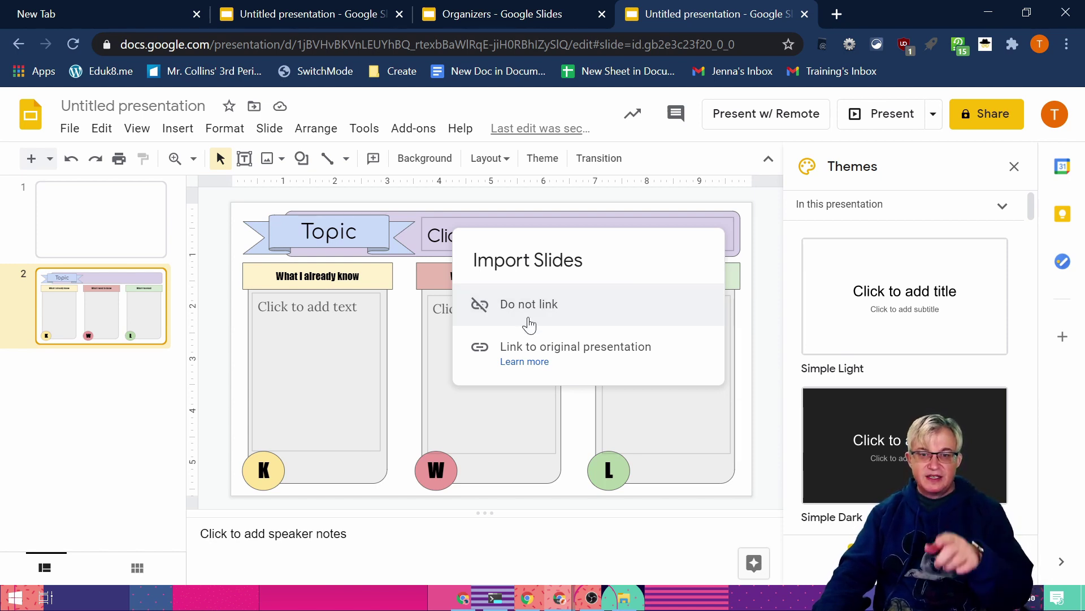
{"action": "left_click", "coordinate": [530, 324]}
Step: Rename the new presentation 'My Great Project' and close the Themes panel
{"action": "left_click", "coordinate": [133, 105]}
{"action": "type", "text": "My Great Project"}
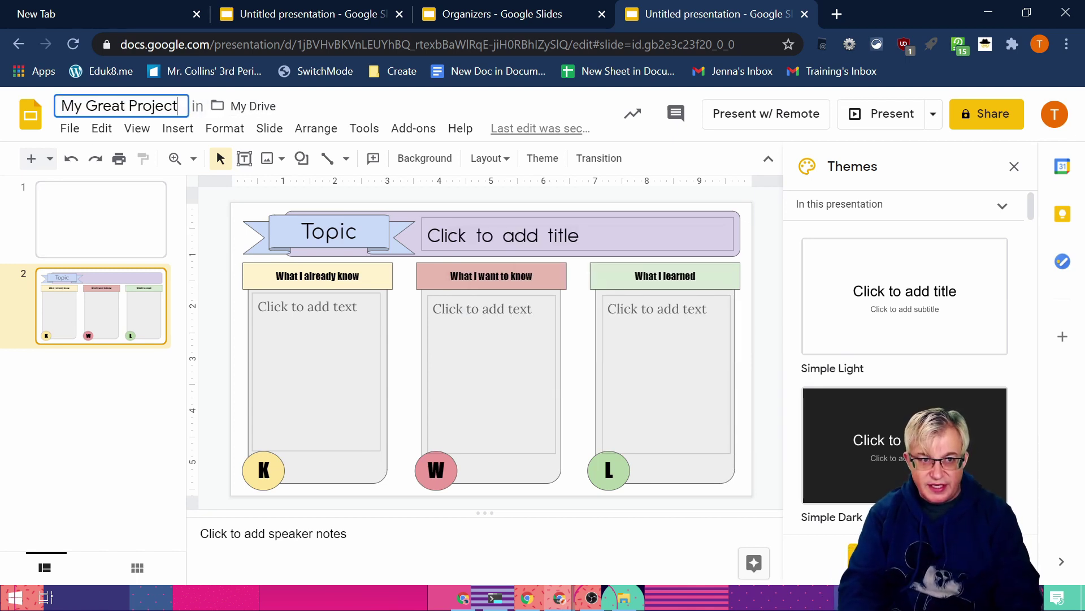
{"action": "key", "text": "Return"}
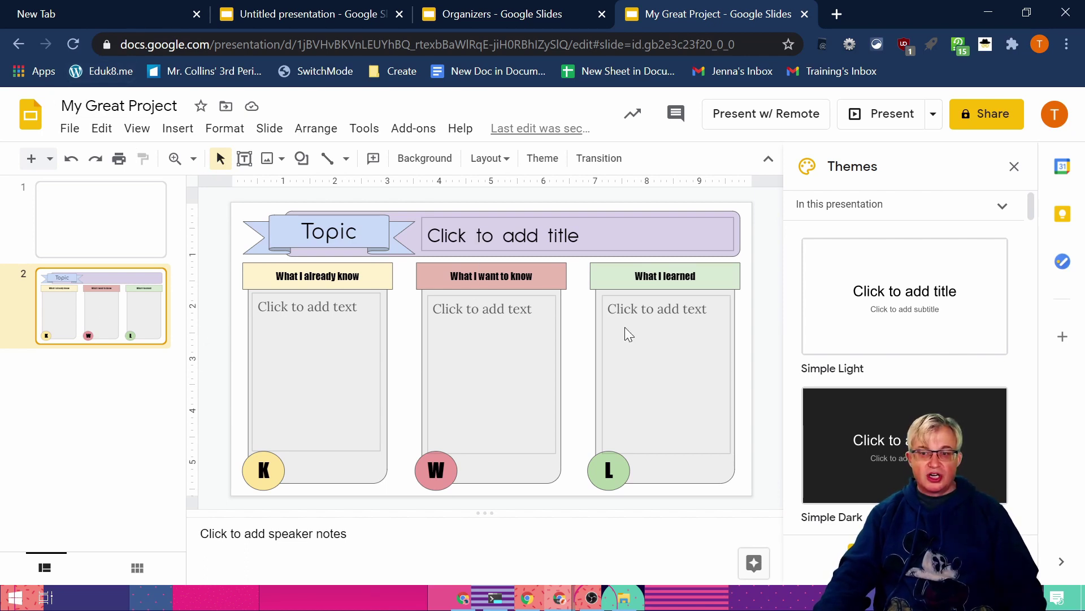
{"action": "left_click", "coordinate": [1014, 166]}
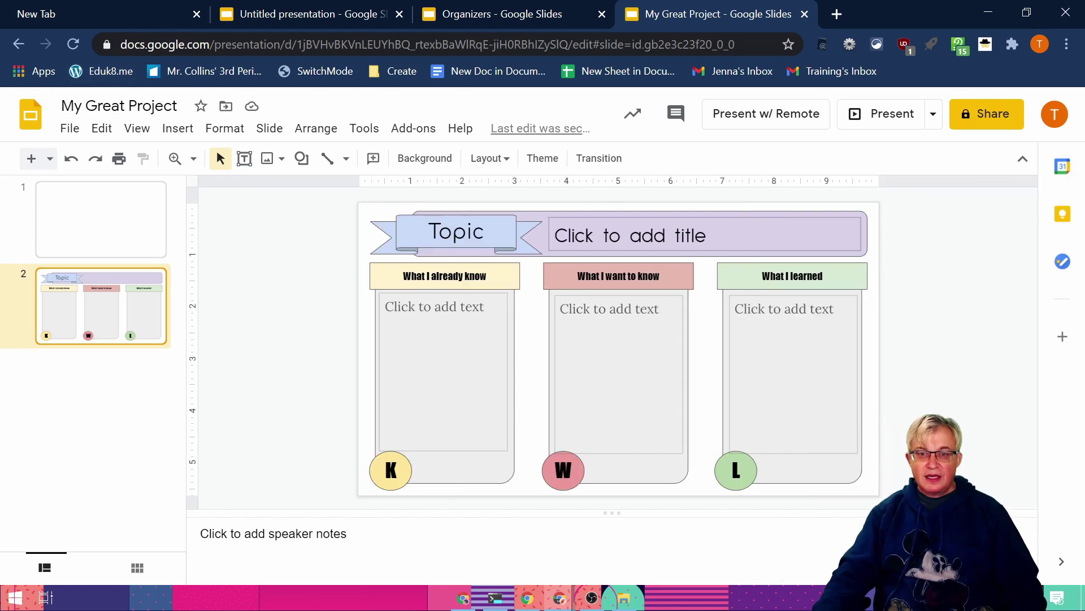
Step: Test the pasted KWL slide's title and K and W column boxes, then return to Organizers
{"action": "left_click", "coordinate": [655, 235]}
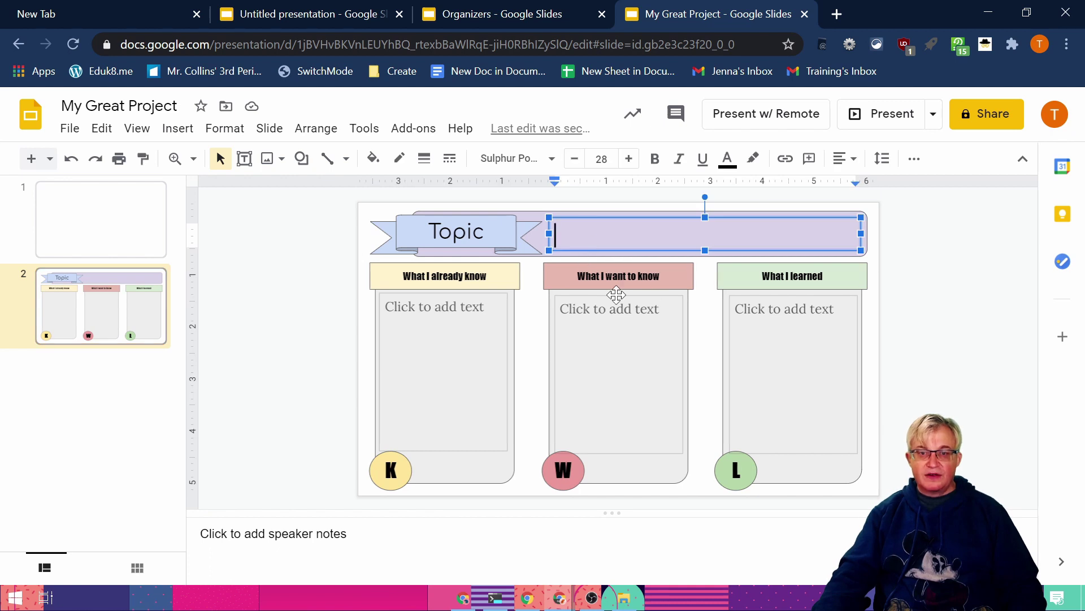
{"action": "left_click", "coordinate": [395, 308]}
{"action": "left_click", "coordinate": [563, 309]}
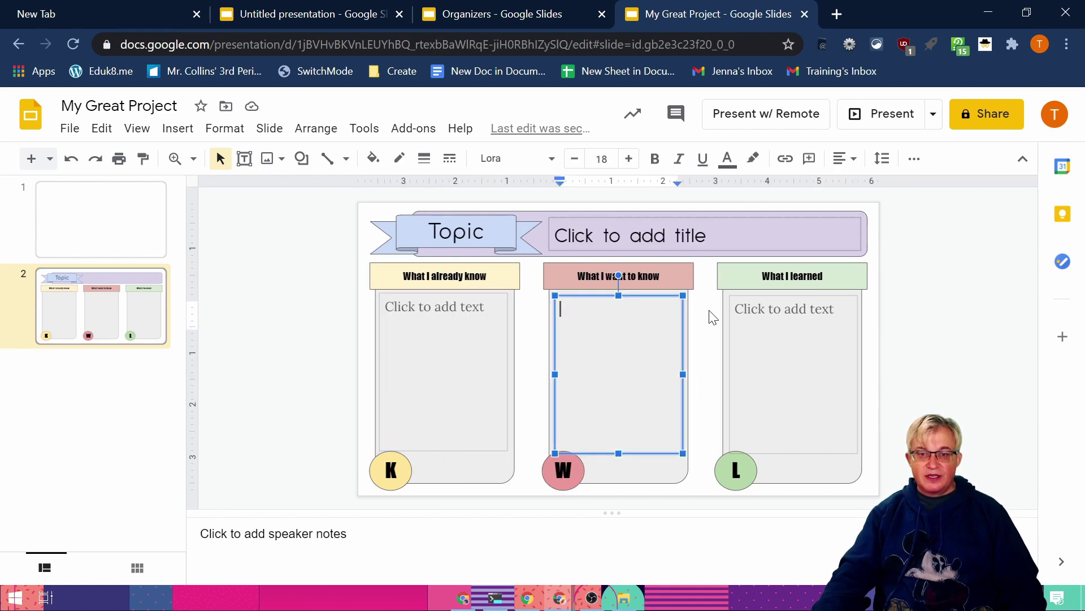
{"action": "key", "text": "ctrl+shift+Tab"}
Step: Copy the Organizers T-Chart slide and paste it unlinked as slide 3 in My Great Project
{"action": "left_click", "coordinate": [81, 305]}
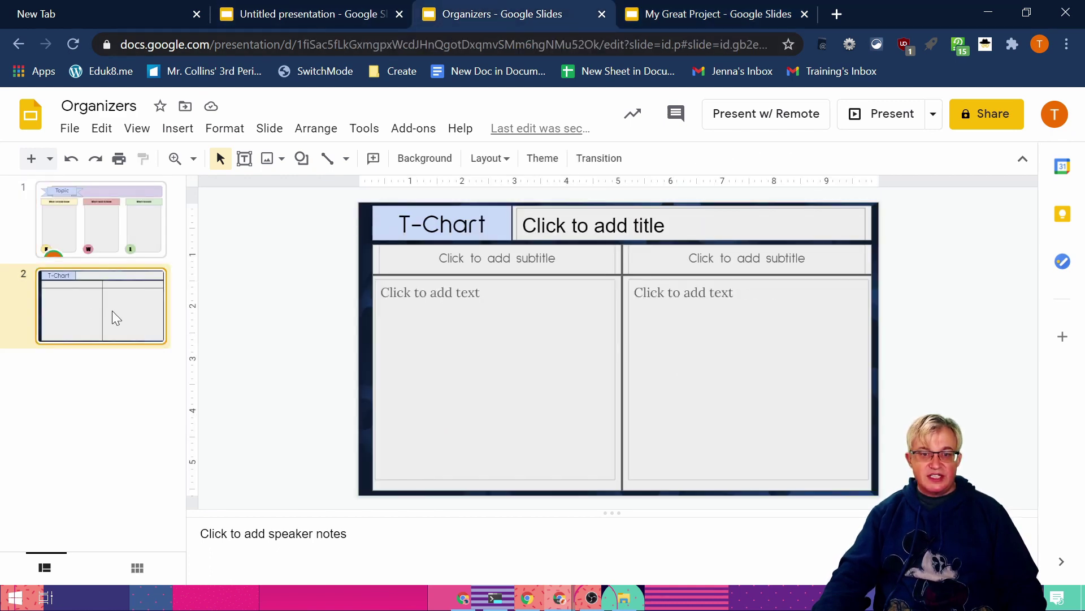
{"action": "right_click", "coordinate": [112, 311]}
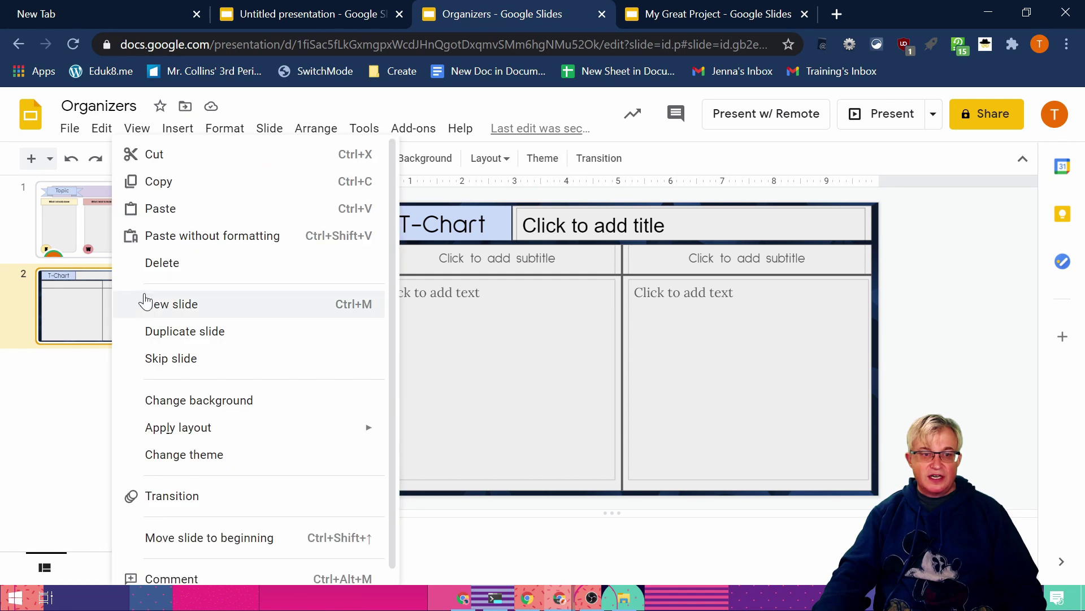
{"action": "left_click", "coordinate": [160, 180]}
{"action": "left_click", "coordinate": [697, 15]}
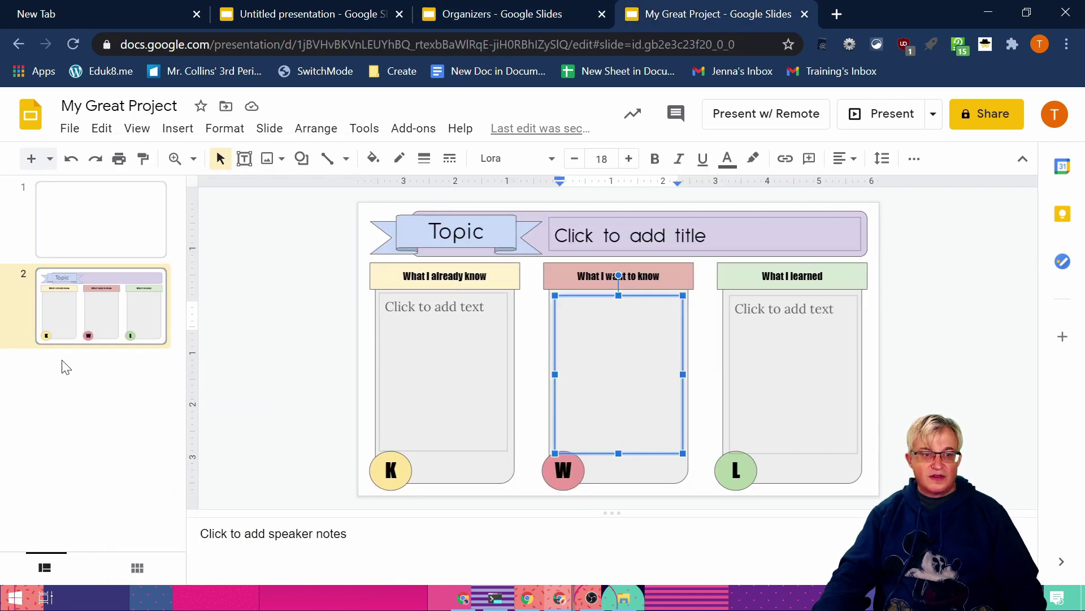
{"action": "left_click", "coordinate": [85, 325]}
{"action": "left_click", "coordinate": [102, 130]}
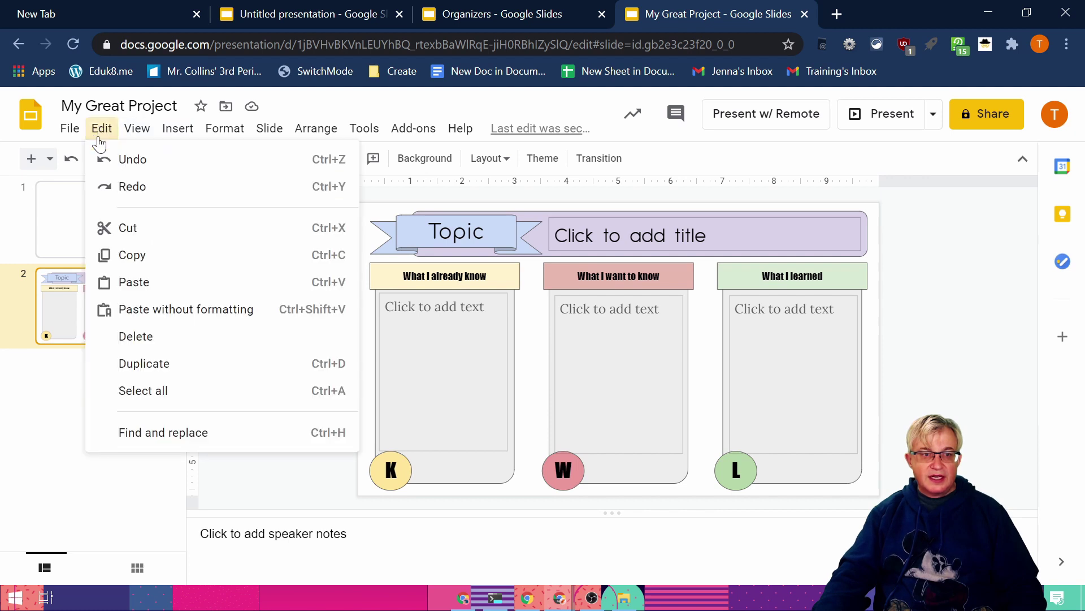
{"action": "left_click", "coordinate": [105, 283]}
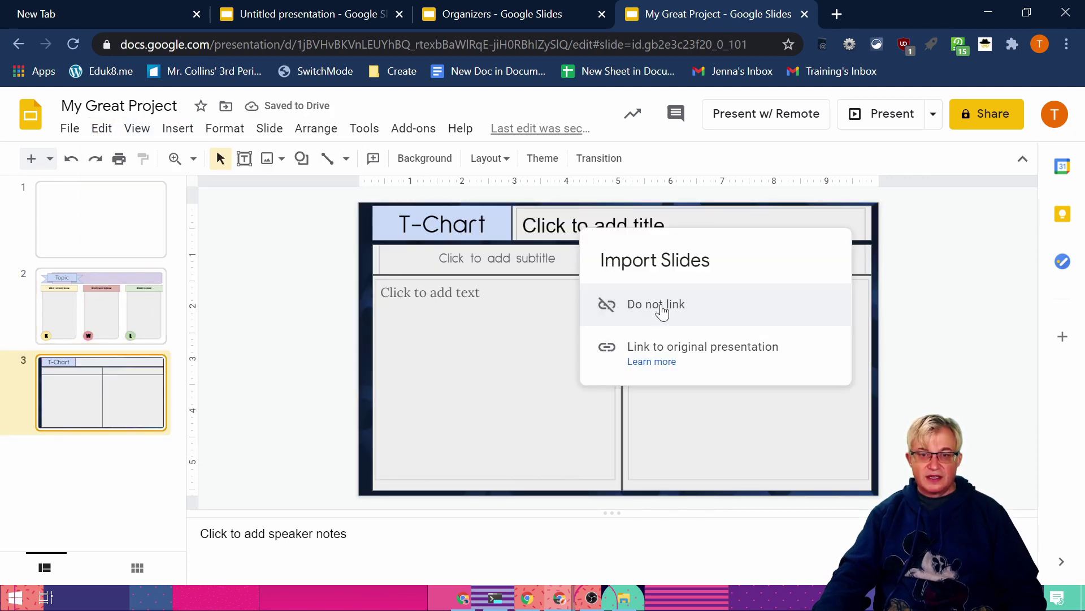
{"action": "left_click", "coordinate": [662, 306]}
Step: Fill the T-Chart slide's title, subtitle and column boxes with test text, then return to Organizers
{"action": "left_click", "coordinate": [614, 229]}
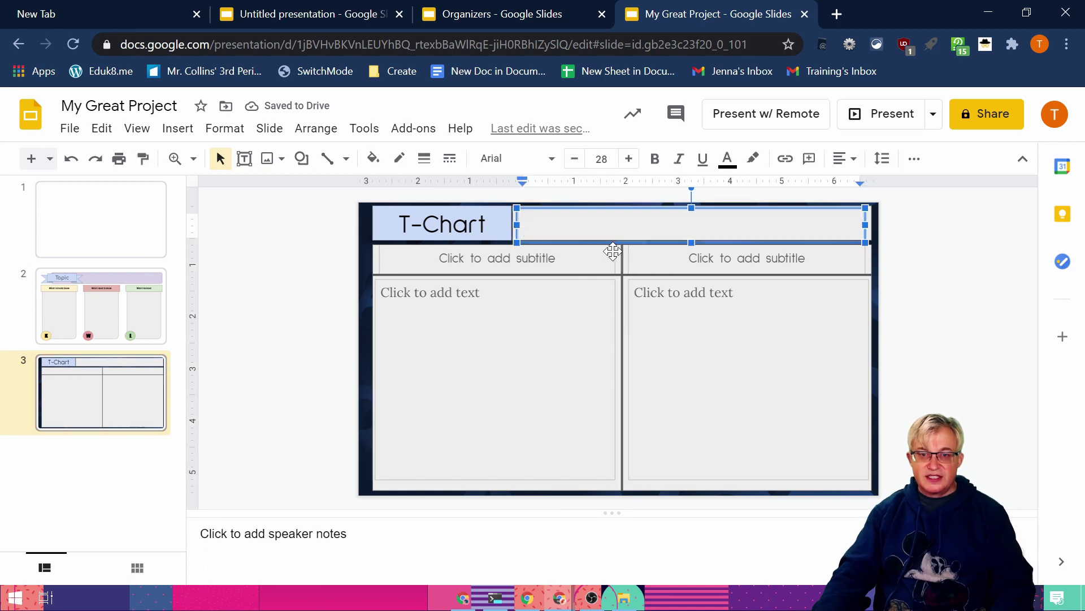
{"action": "type", "text": "Dfgsdfg"}
{"action": "left_click", "coordinate": [497, 258]}
{"action": "type", "text": "fgdfg"}
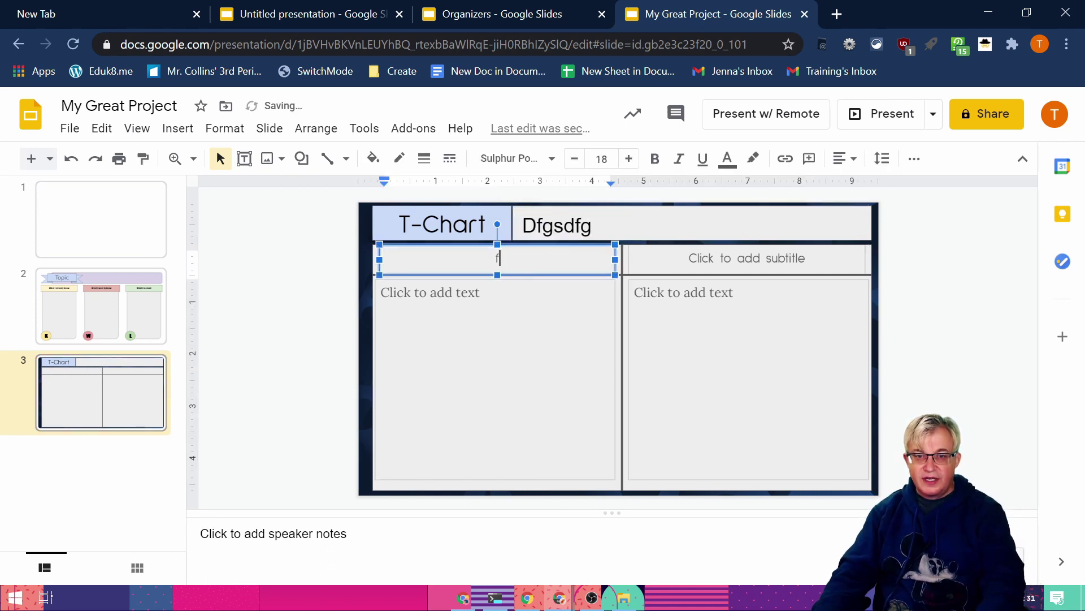
{"action": "left_click", "coordinate": [747, 258]}
{"action": "type", "text": "dfgdfg"}
{"action": "left_click", "coordinate": [494, 339]}
{"action": "type", "text": "dfgd"}
{"action": "left_click", "coordinate": [746, 339]}
{"action": "type", "text": "dfgsd"}
{"action": "left_click", "coordinate": [944, 315]}
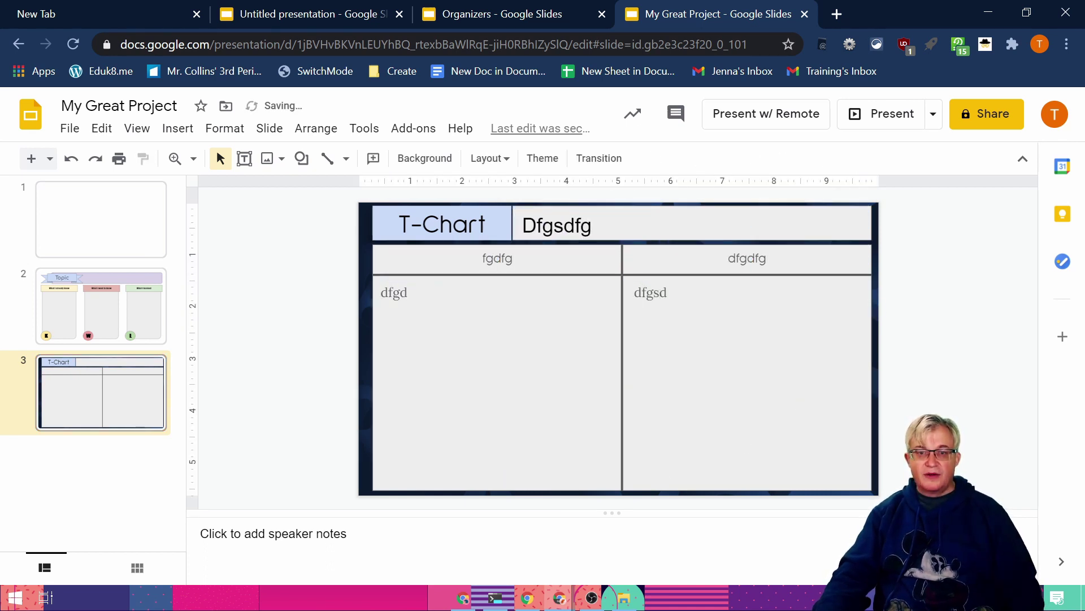
{"action": "left_click", "coordinate": [498, 14]}
{"action": "left_click", "coordinate": [96, 402]}
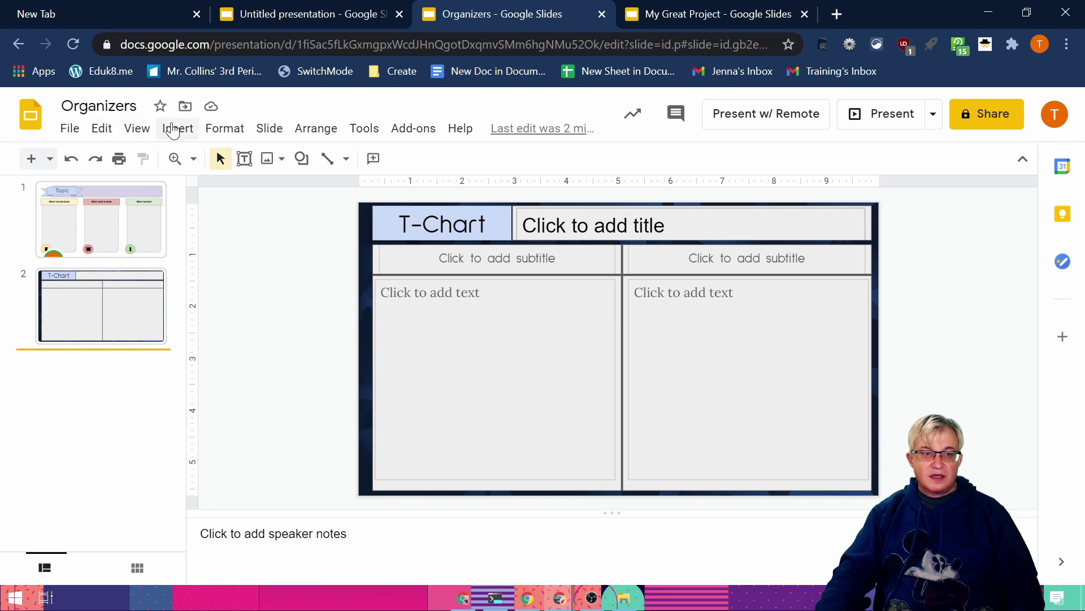
Step: Open the Organizers master editor and look over the Venn and Simple Light Blank layouts
{"action": "left_click", "coordinate": [102, 136]}
{"action": "mouse_move", "coordinate": [137, 128]}
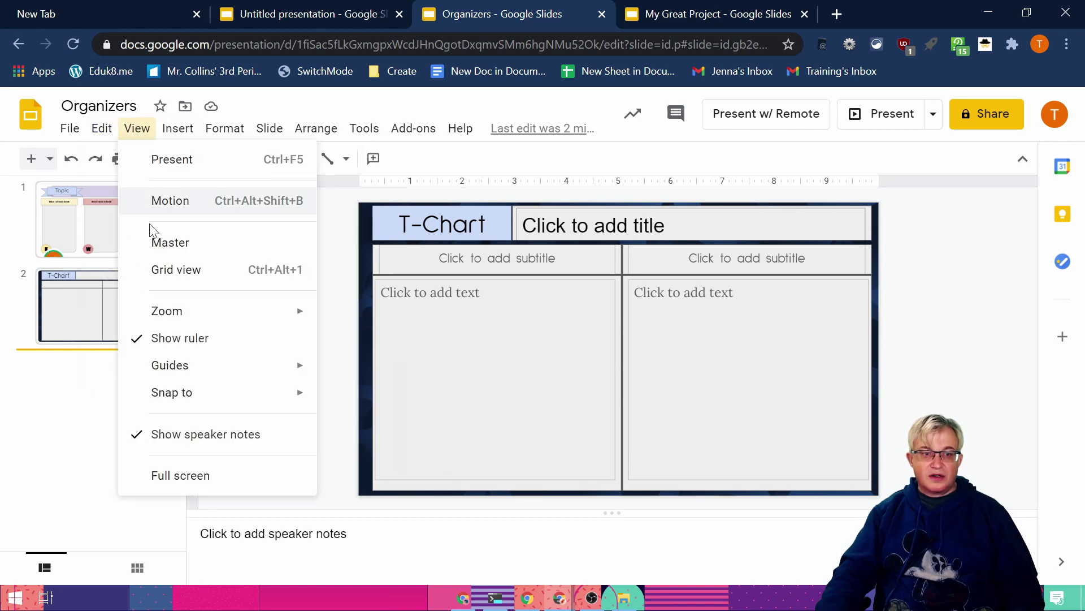
{"action": "left_click", "coordinate": [176, 243]}
{"action": "left_click", "coordinate": [209, 377]}
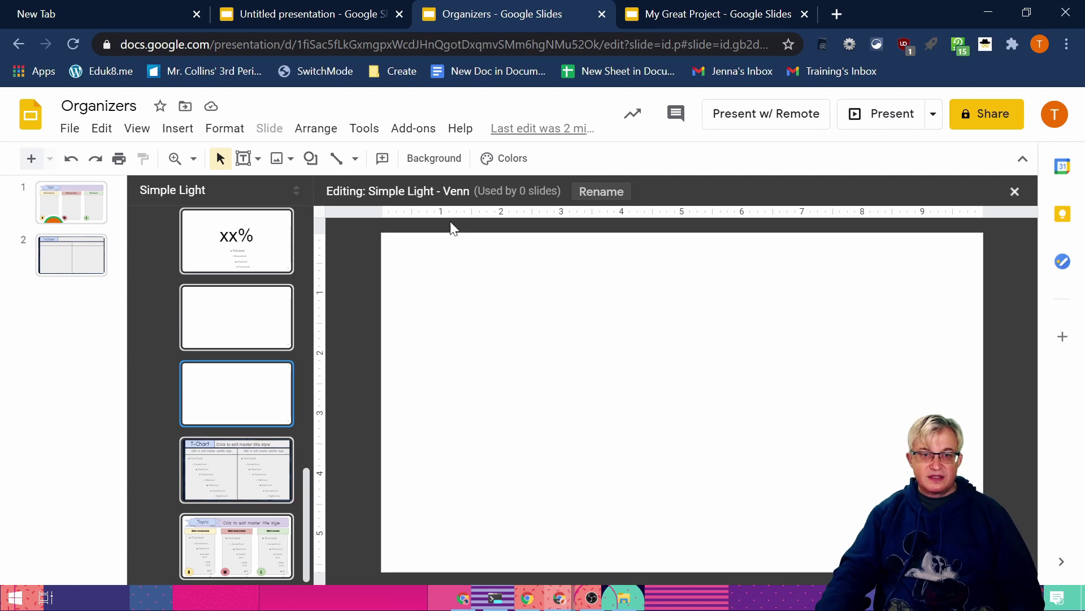
{"action": "left_click", "coordinate": [292, 288]}
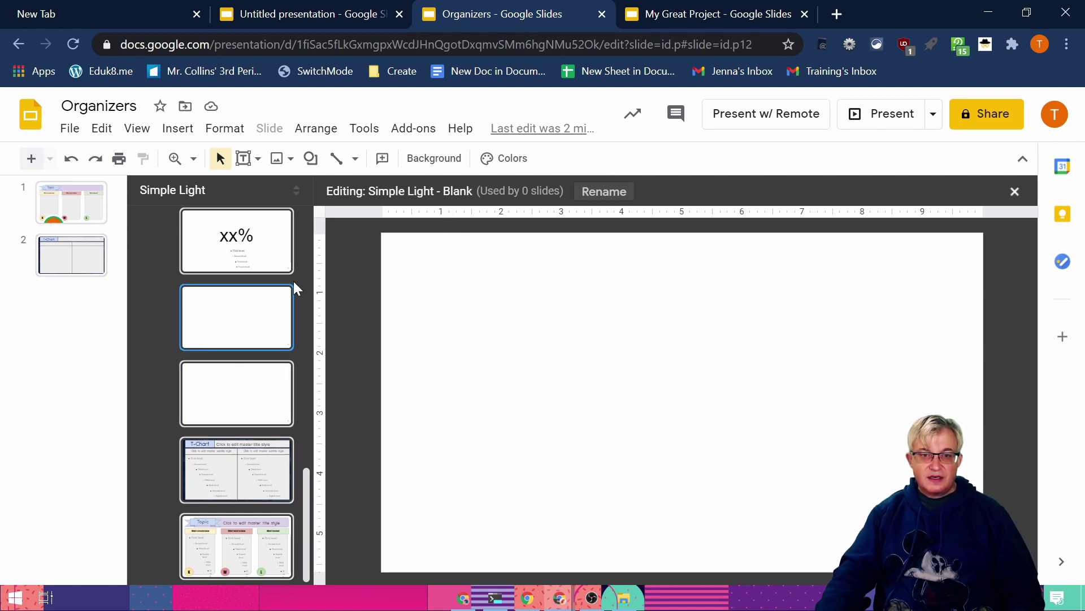
{"action": "right_click", "coordinate": [249, 316]}
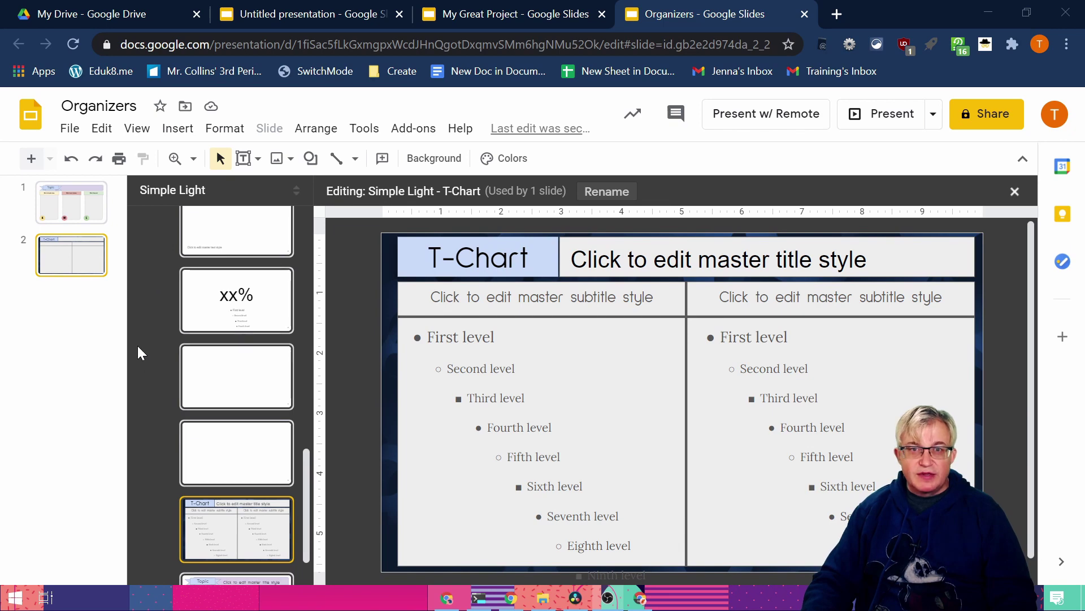
Step: Close the master editor, add slide 3 with the Venn layout, and copy that slide
{"action": "left_click", "coordinate": [93, 328]}
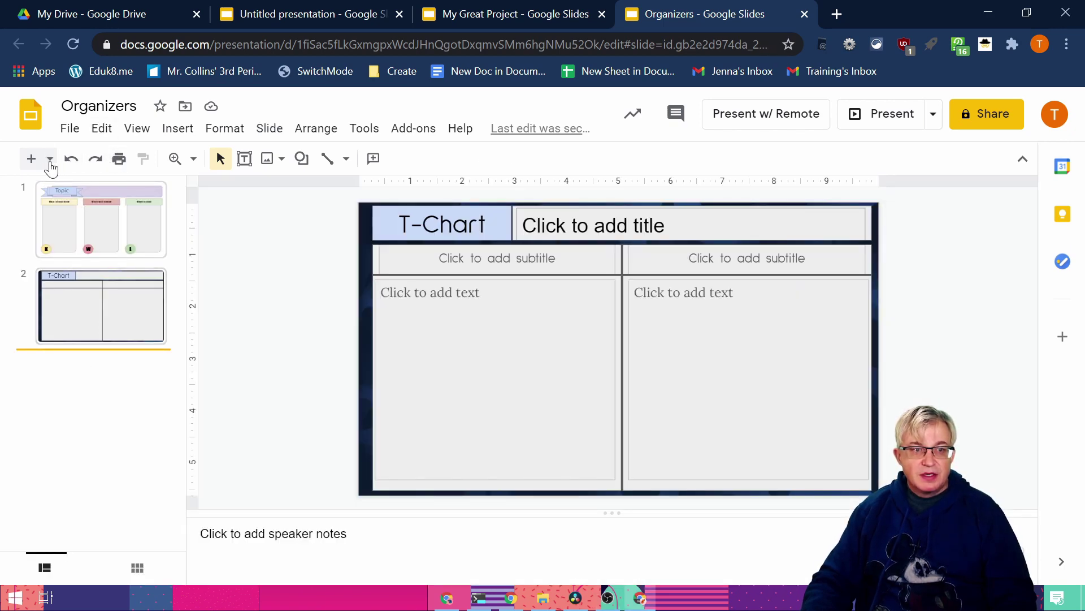
{"action": "left_click", "coordinate": [50, 159]}
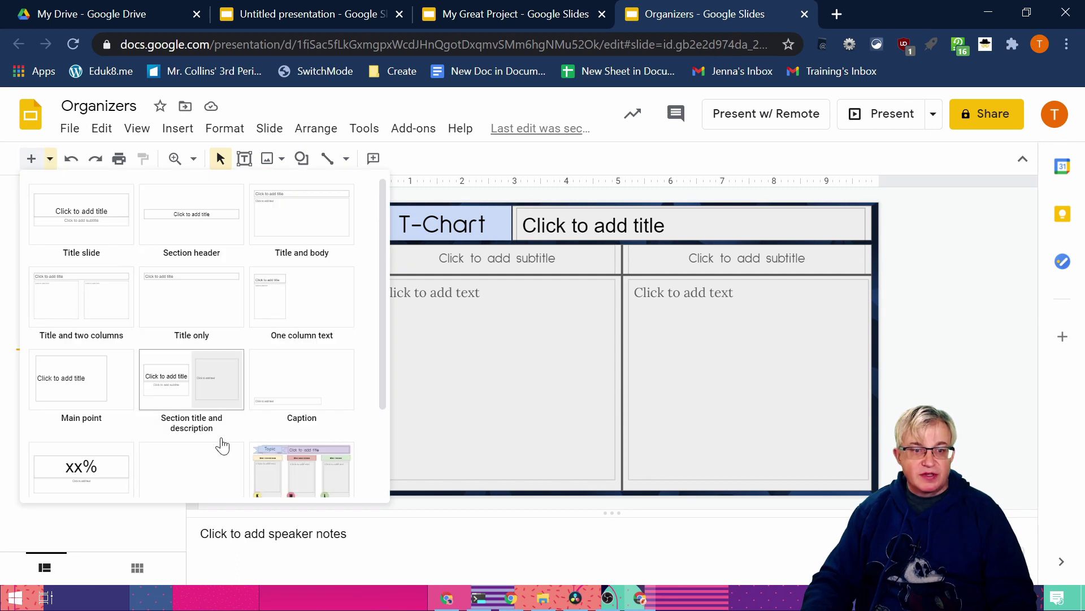
{"action": "scroll", "coordinate": [225, 446], "scroll_direction": "down", "scroll_amount": 2}
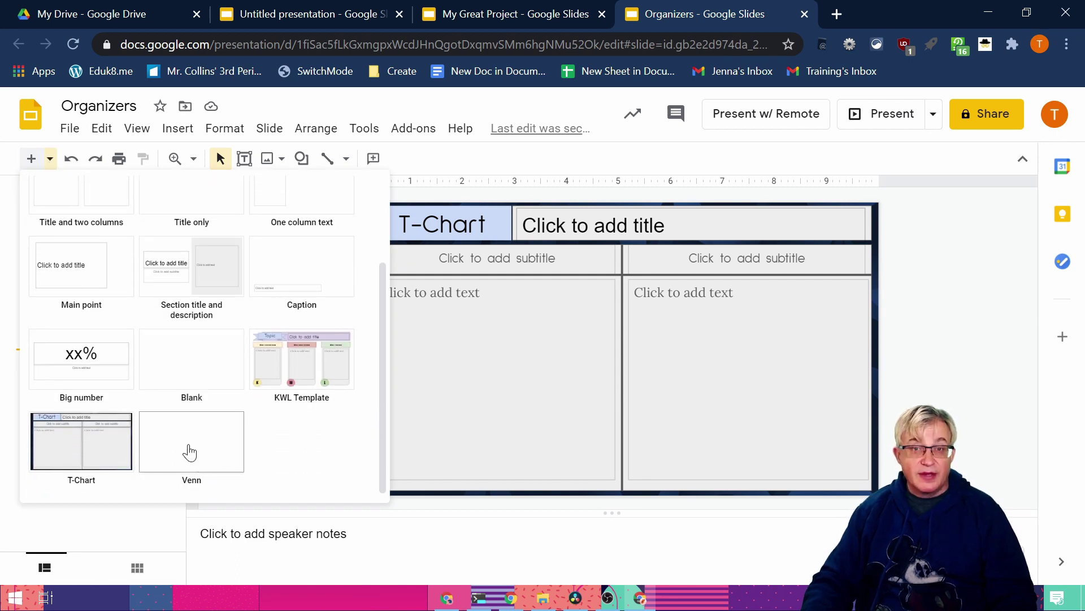
{"action": "left_click", "coordinate": [190, 453]}
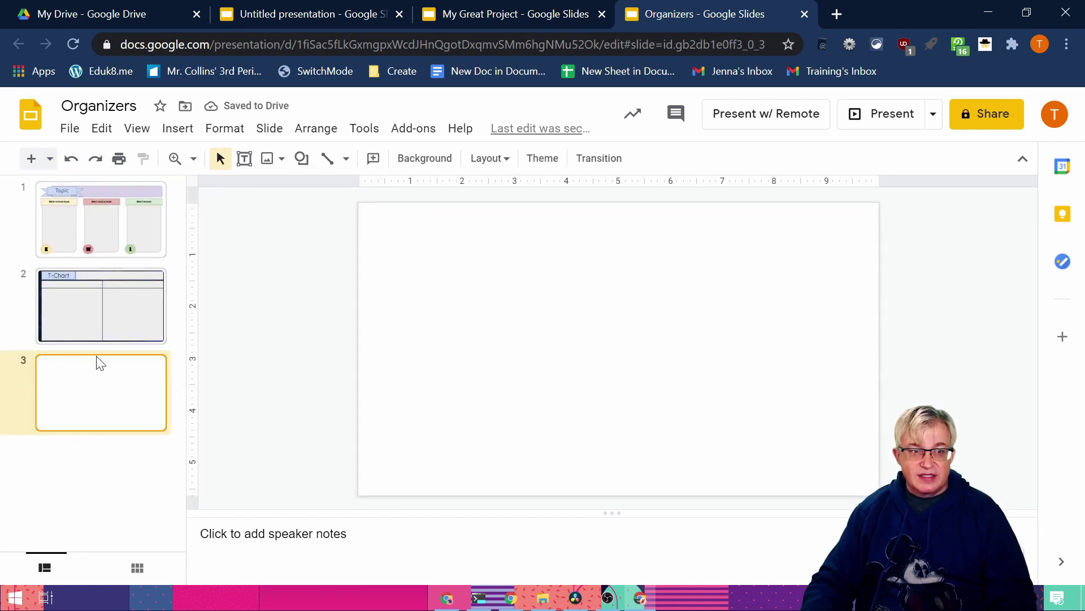
{"action": "right_click", "coordinate": [111, 389]}
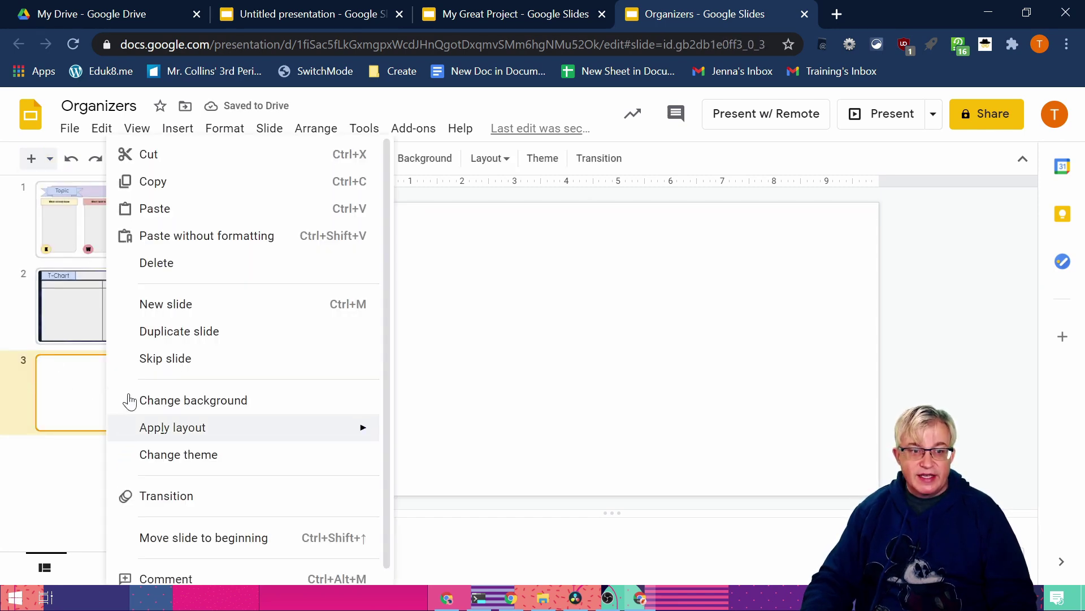
{"action": "left_click", "coordinate": [165, 182]}
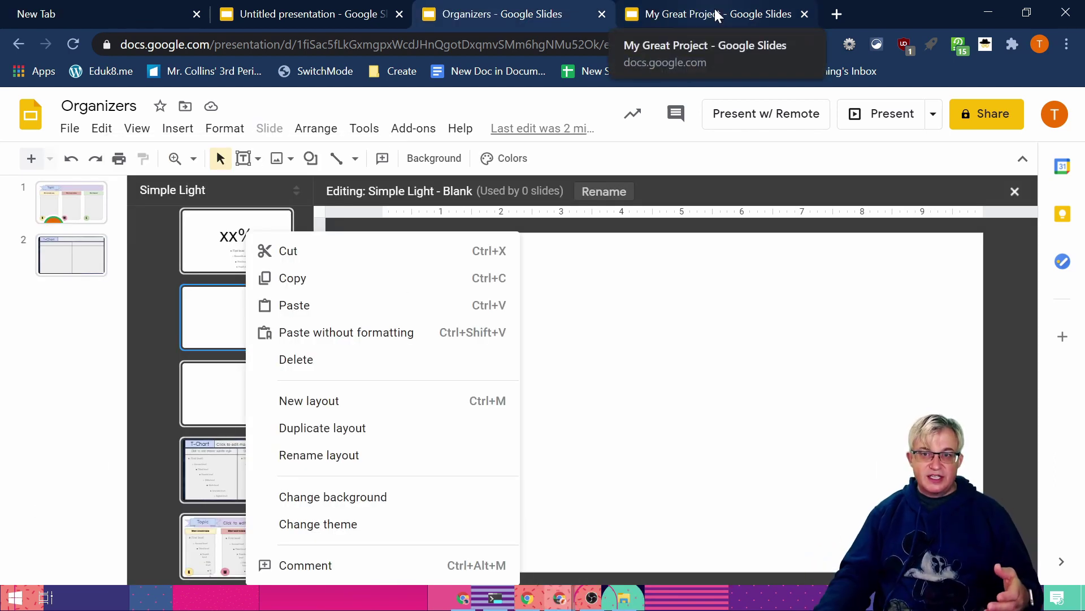
Step: Search Google Images for 'venn diagram organizer' in a new tab
{"action": "left_click", "coordinate": [836, 13]}
{"action": "type", "text": "ima"}
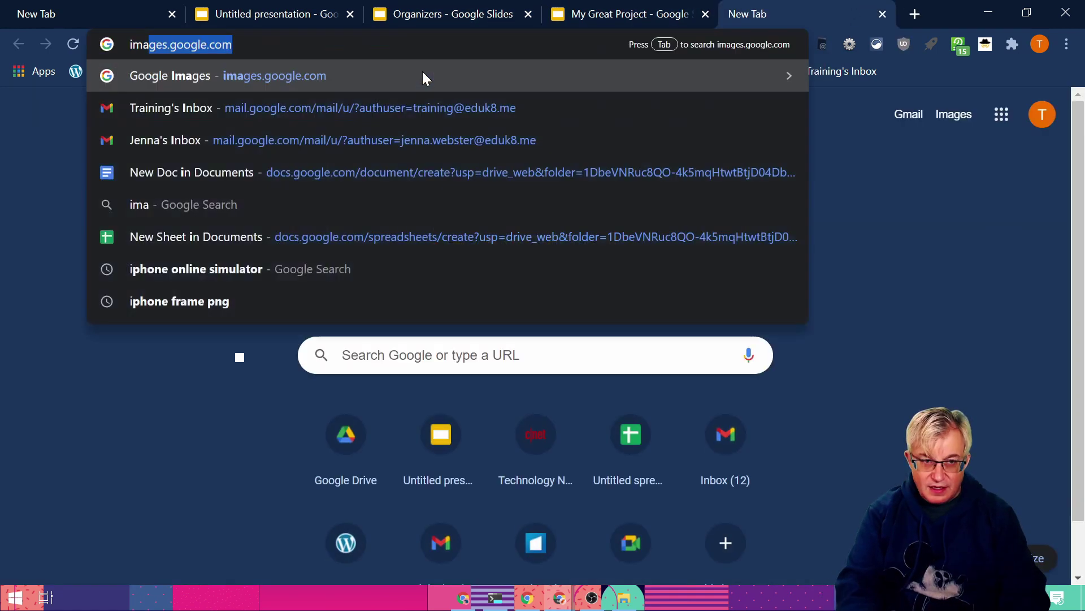
{"action": "key", "text": "Return"}
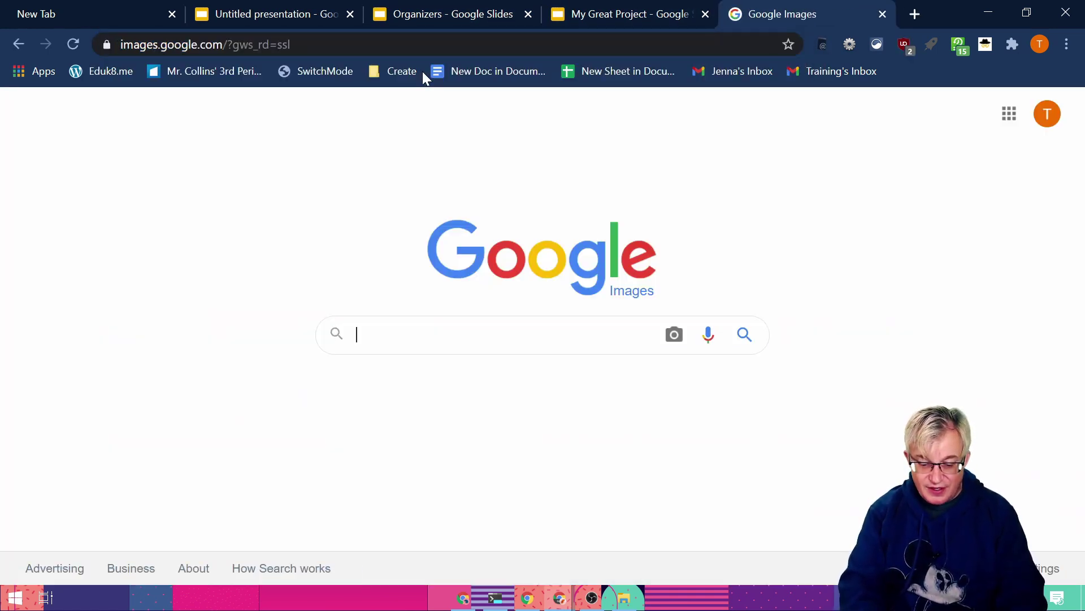
{"action": "type", "text": "venn diagram organizer"}
{"action": "key", "text": "Return"}
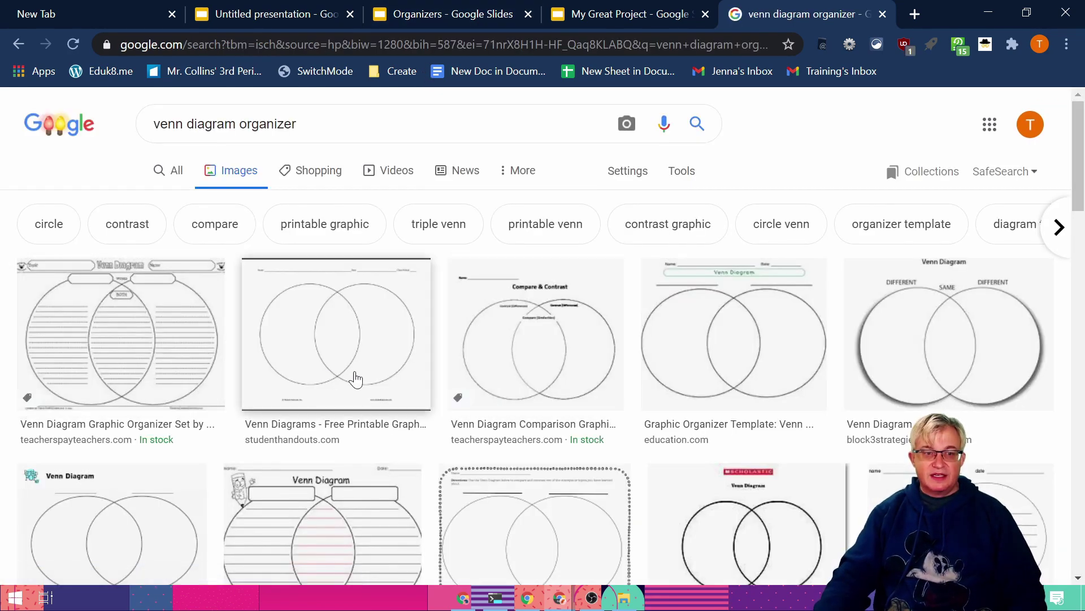
Step: Browse the results, then change the search to 'KWL organizer'
{"action": "scroll", "coordinate": [676, 433], "scroll_direction": "down", "scroll_amount": 5}
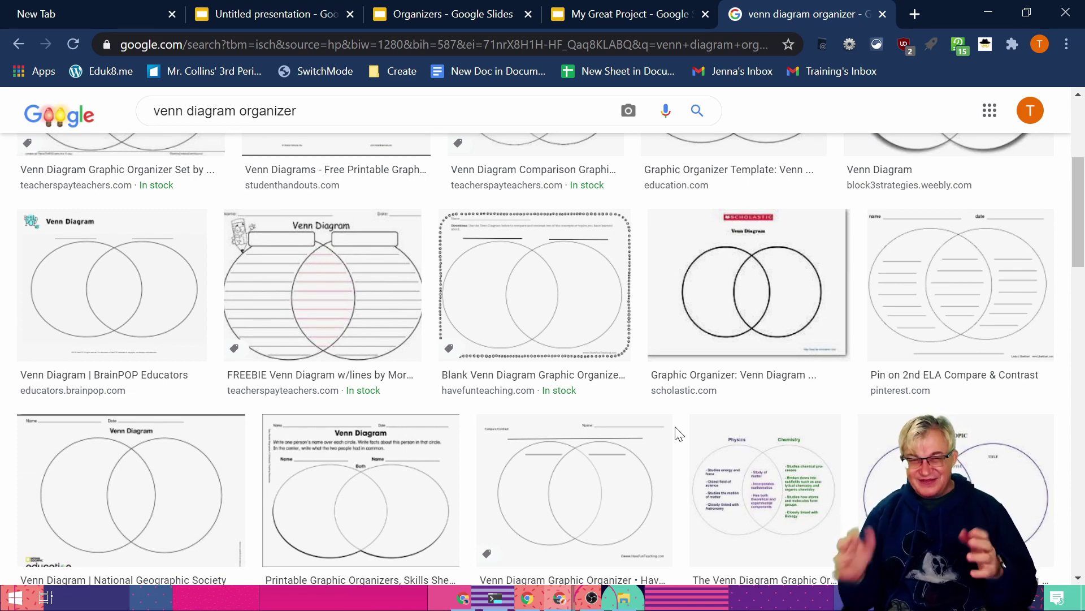
{"action": "scroll", "coordinate": [678, 434], "scroll_direction": "up", "scroll_amount": 1}
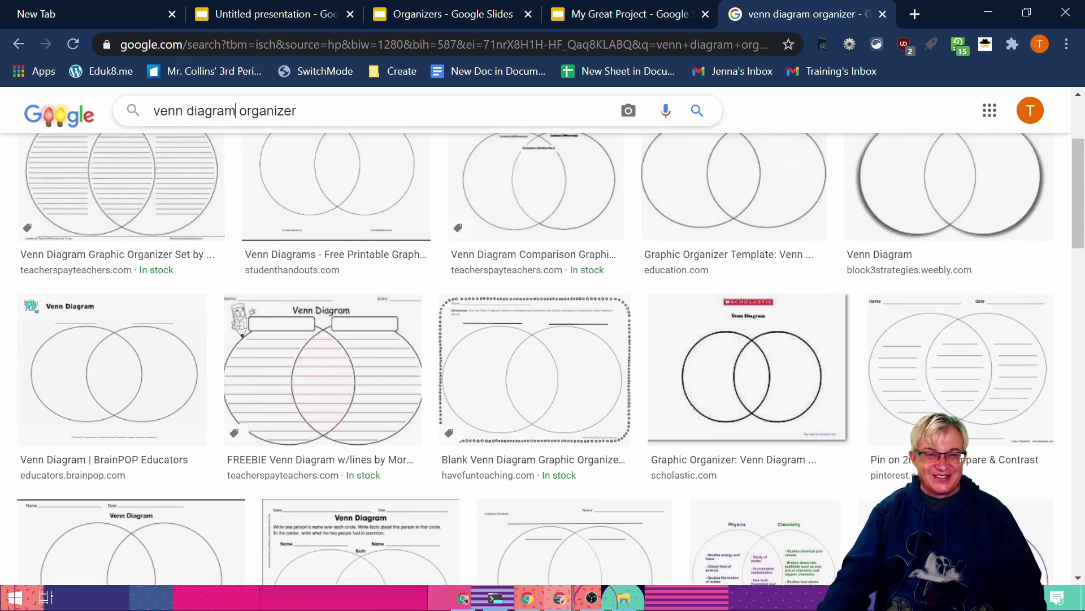
{"action": "left_click_drag", "start_coordinate": [236, 111], "coordinate": [133, 113]}
{"action": "type", "text": "KWL"}
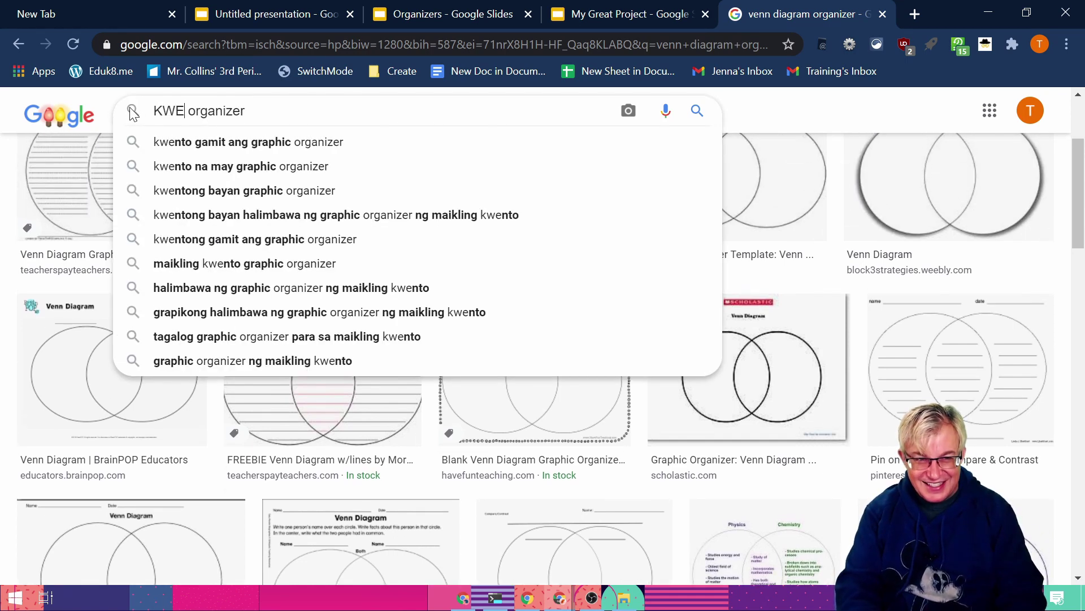
{"action": "key", "text": "Return"}
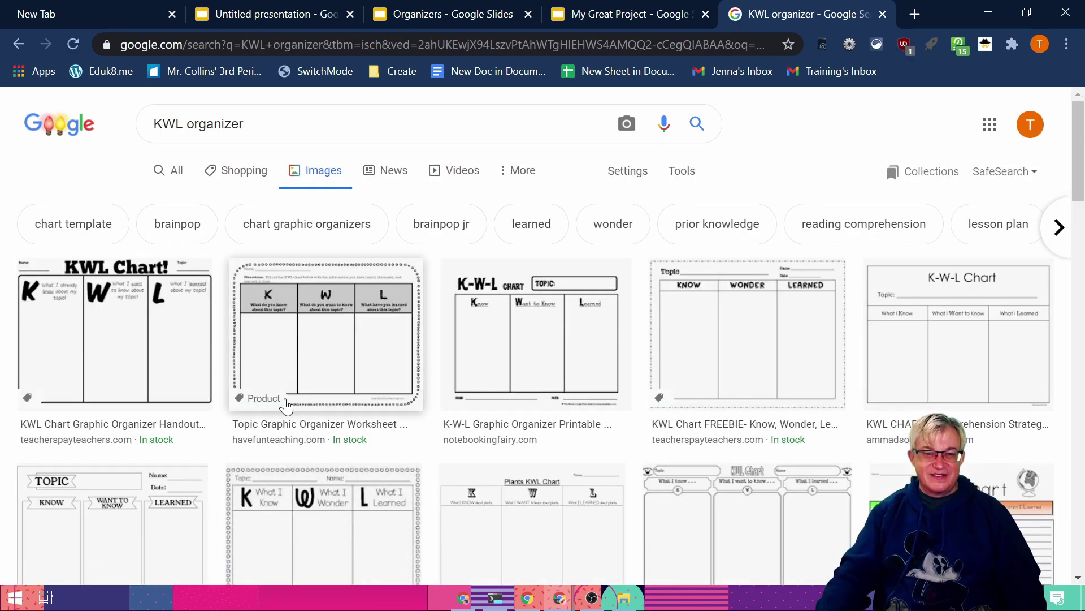
Step: Browse the KWL image results, previewing the Reading Graphic Organizer KWL image
{"action": "scroll", "coordinate": [571, 470], "scroll_direction": "down", "scroll_amount": 5}
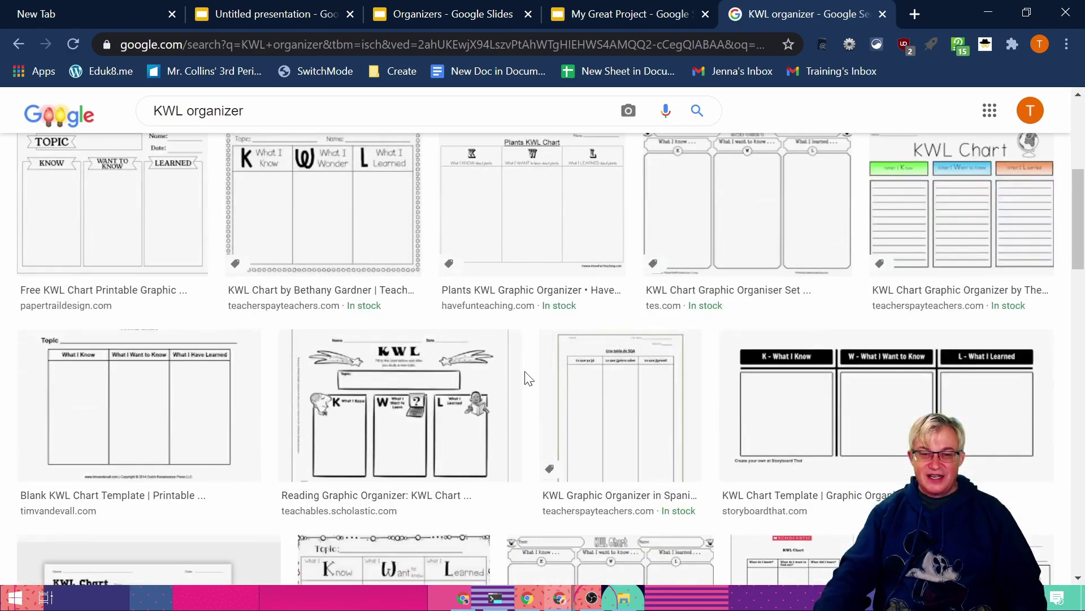
{"action": "left_click", "coordinate": [519, 385]}
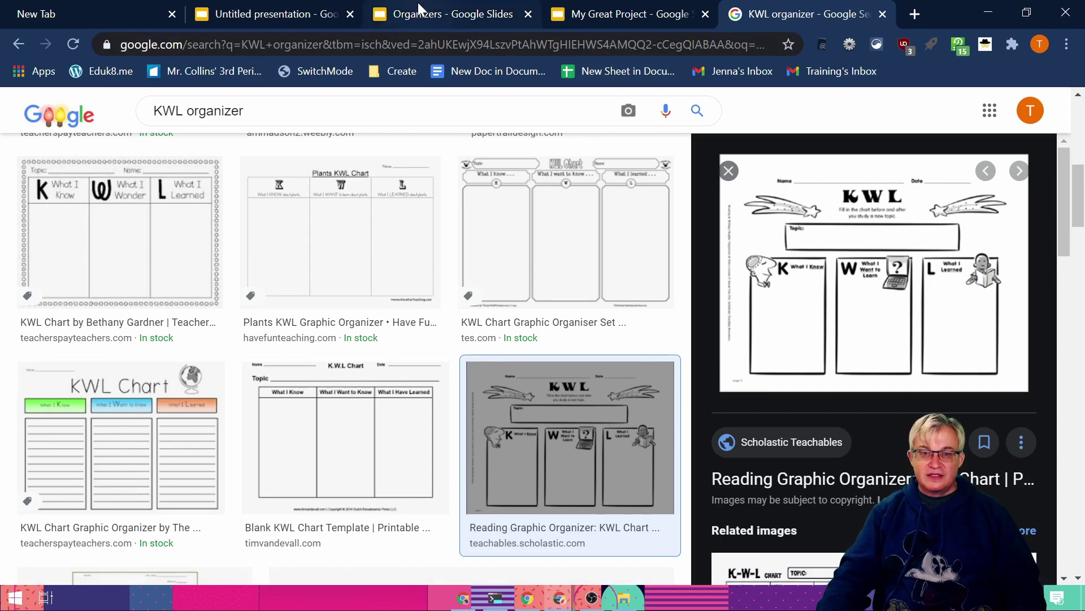
{"action": "scroll", "coordinate": [286, 436], "scroll_direction": "down", "scroll_amount": 4}
{"action": "scroll", "coordinate": [246, 431], "scroll_direction": "down", "scroll_amount": 8}
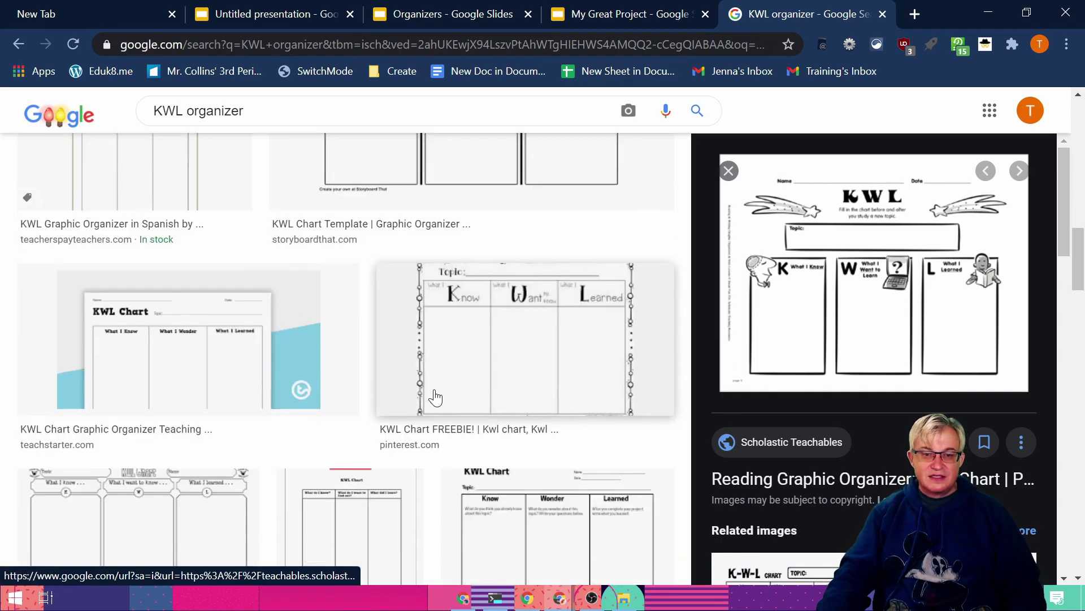
{"action": "scroll", "coordinate": [203, 346], "scroll_direction": "down", "scroll_amount": 4}
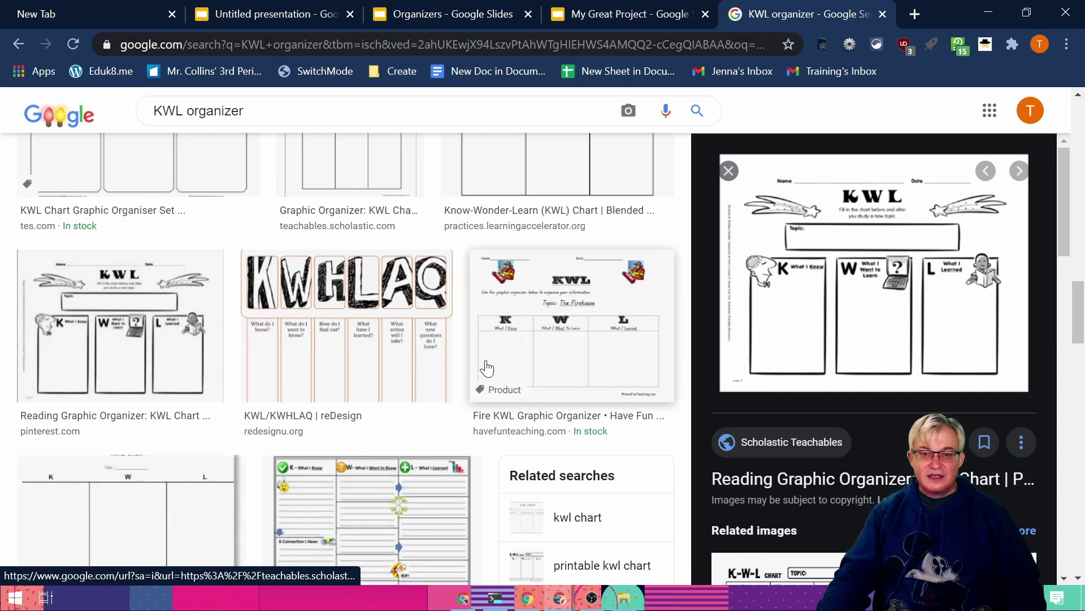
{"action": "scroll", "coordinate": [509, 404], "scroll_direction": "down", "scroll_amount": 4}
Step: Open the tes.com KWL Graphic Organizer source page in a new tab and scroll its worksheet preview
{"action": "left_click", "coordinate": [347, 281]}
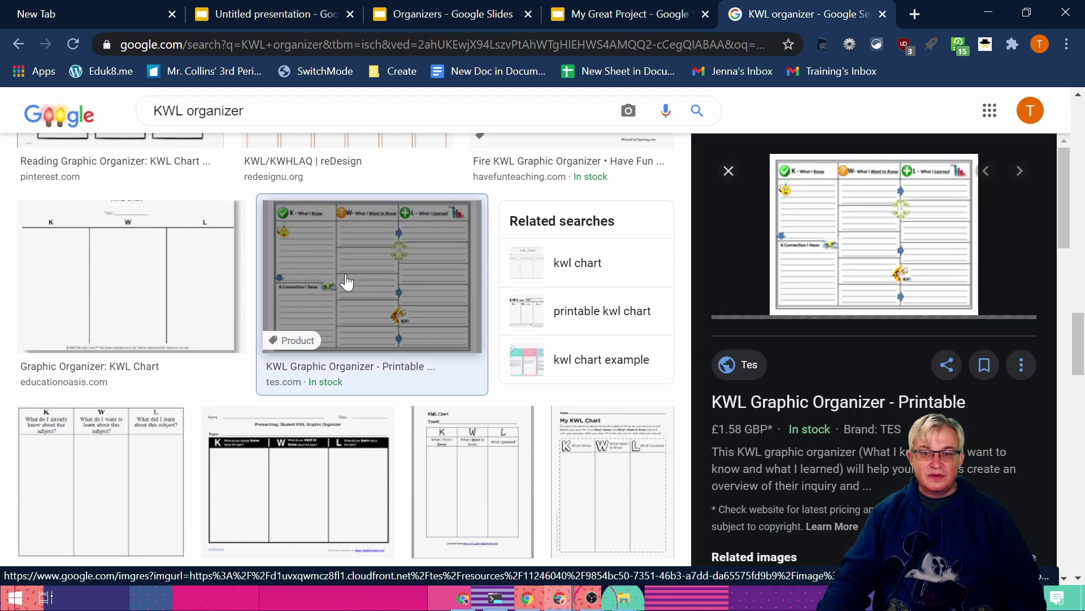
{"action": "left_click", "coordinate": [820, 261]}
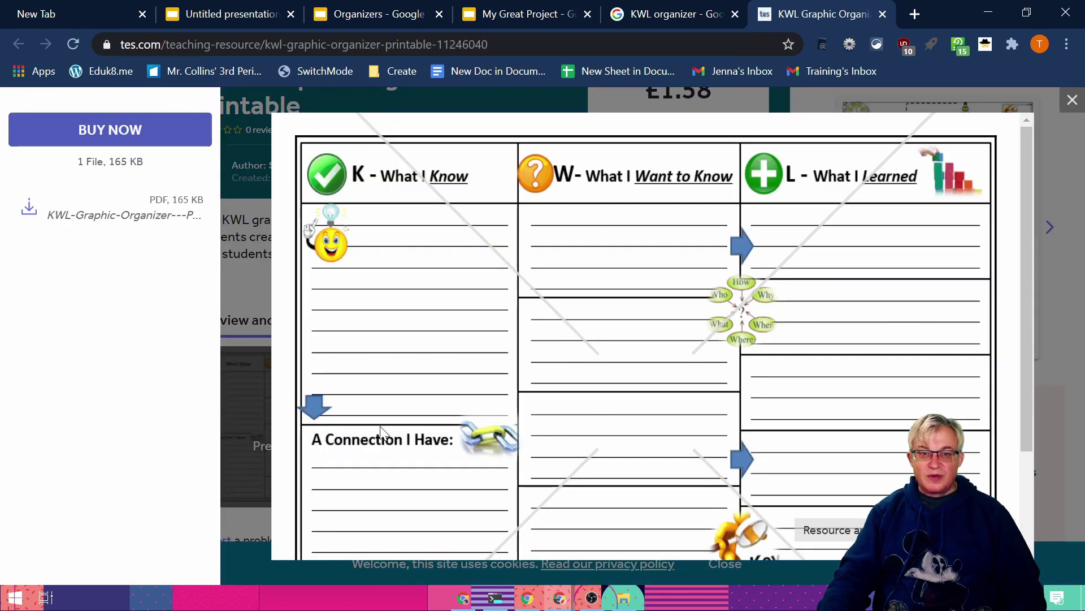
{"action": "scroll", "coordinate": [433, 407], "scroll_direction": "down", "scroll_amount": 2}
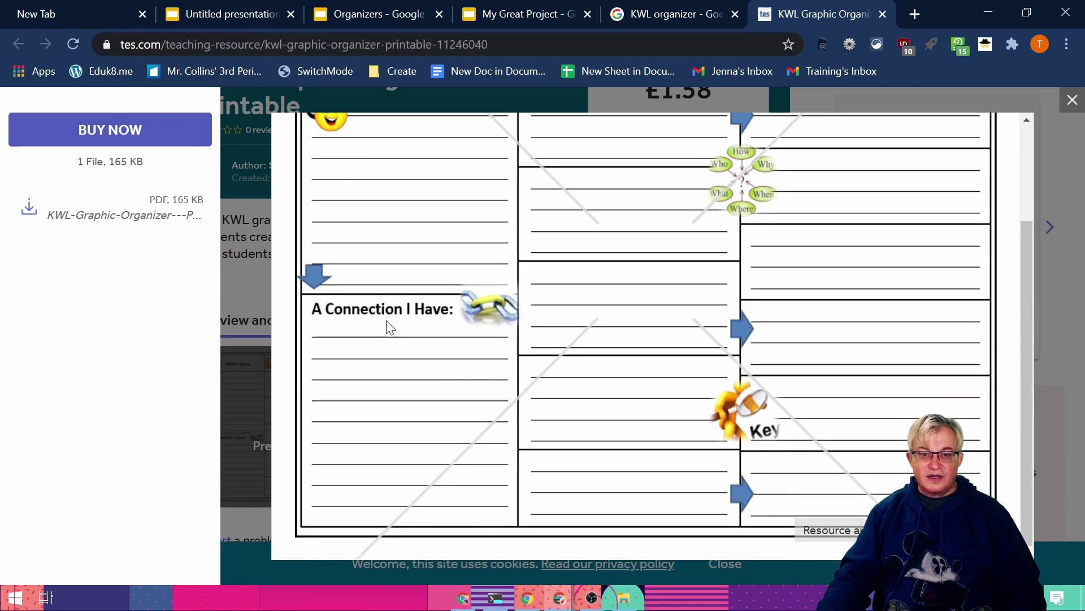
{"action": "scroll", "coordinate": [331, 395], "scroll_direction": "up", "scroll_amount": 2}
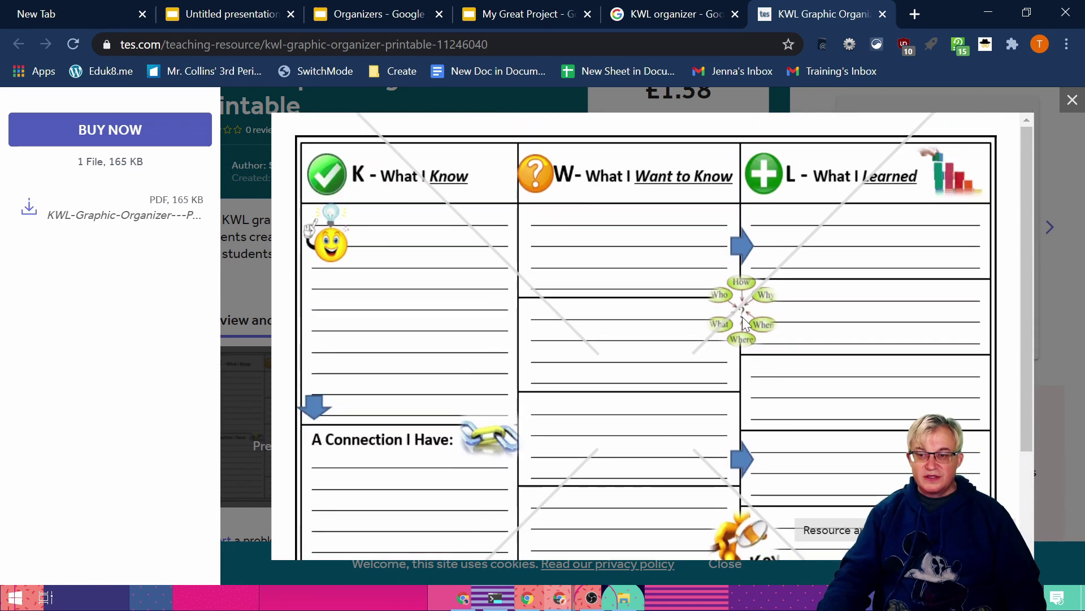
Step: Switch back to the My Great Project presentation in Google Slides
{"action": "left_click", "coordinate": [504, 18]}
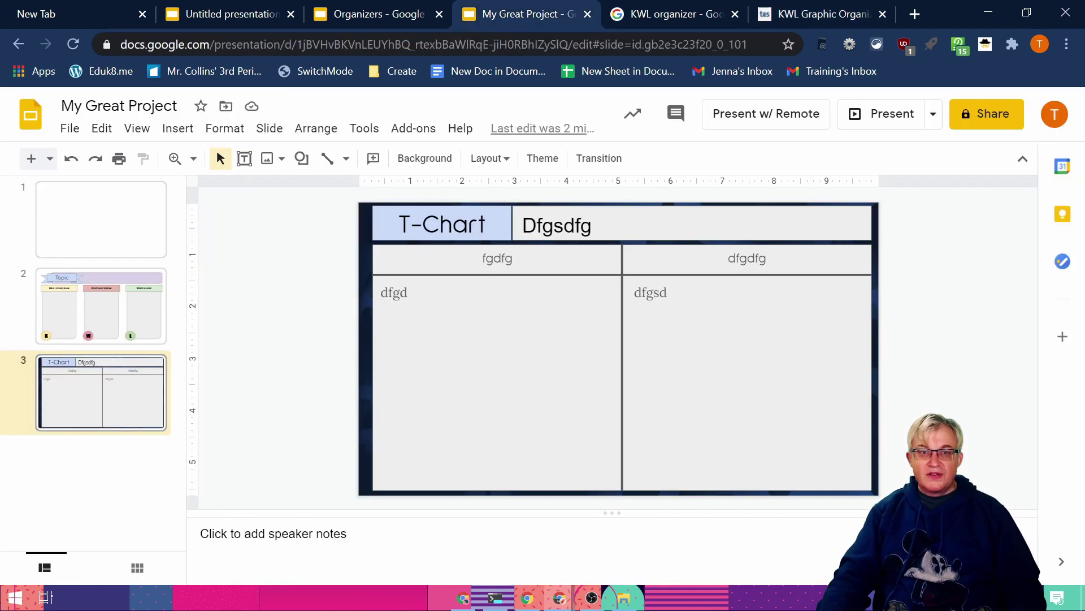